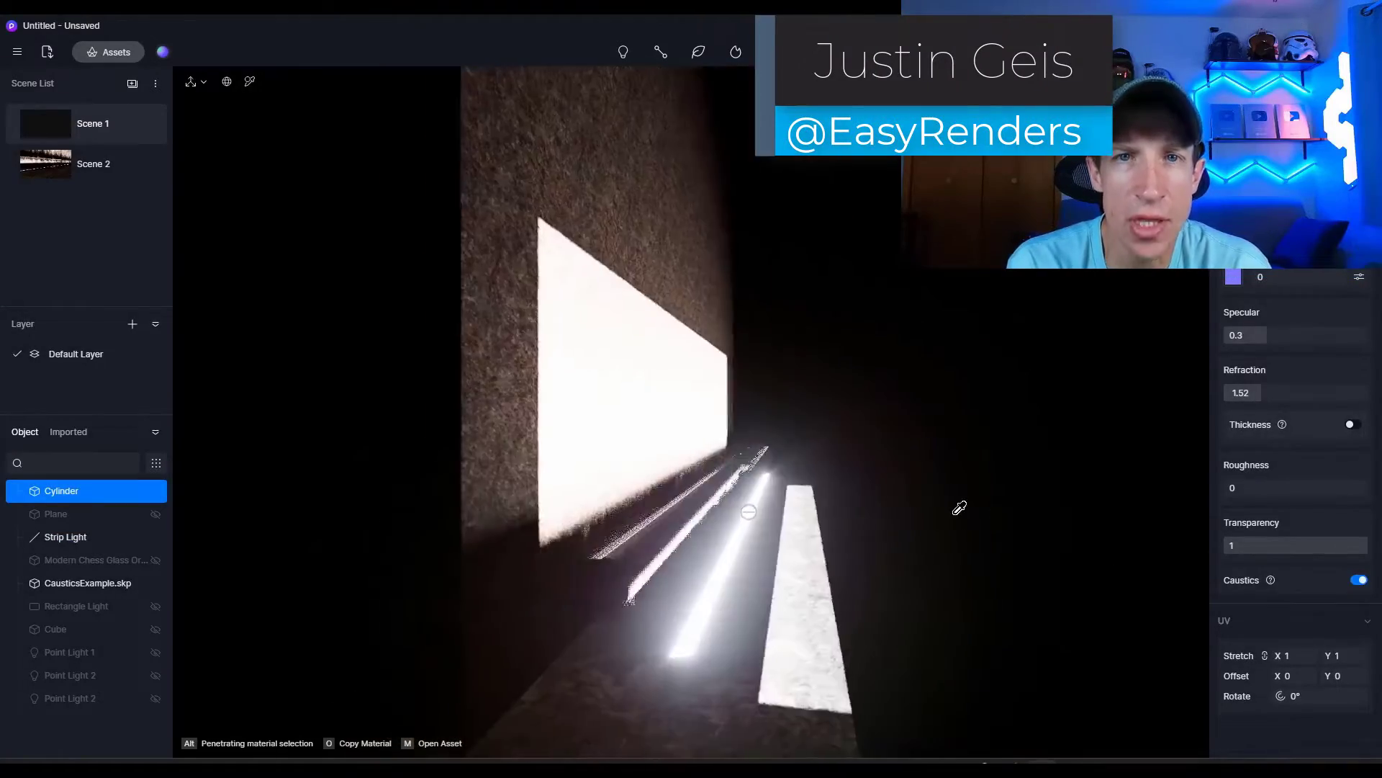
# - Toggle the cylinder's caustics off and back on to compare, then return the view to the wall
pyautogui.click(1358, 580)
pyautogui.click(1356, 579)
pyautogui.moveTo(756, 468); pyautogui.dragTo(914, 439, button='middle')
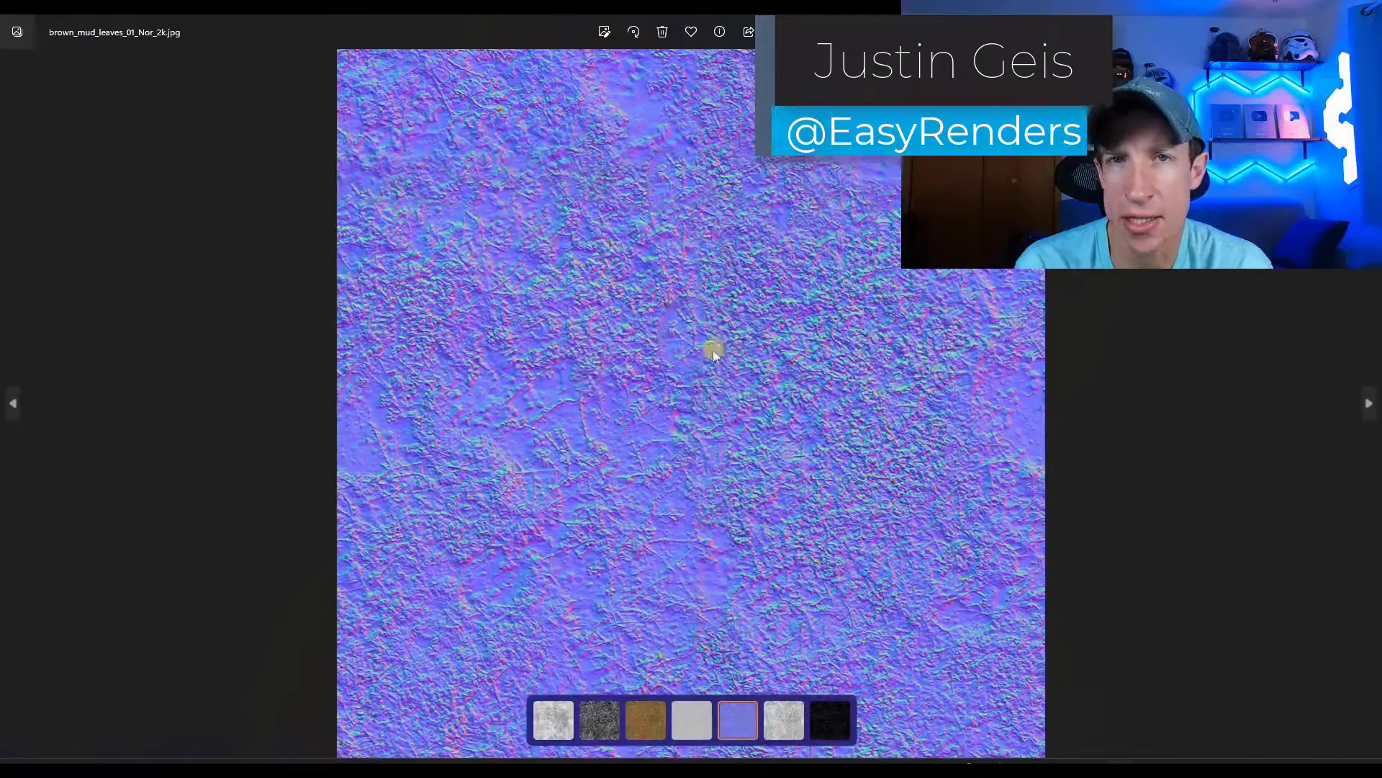
# - Load brown_mud_leaves_01_Nor_2k as the normal map at strength 0.43, then reselect the cylinder
pyautogui.click(436, 154)
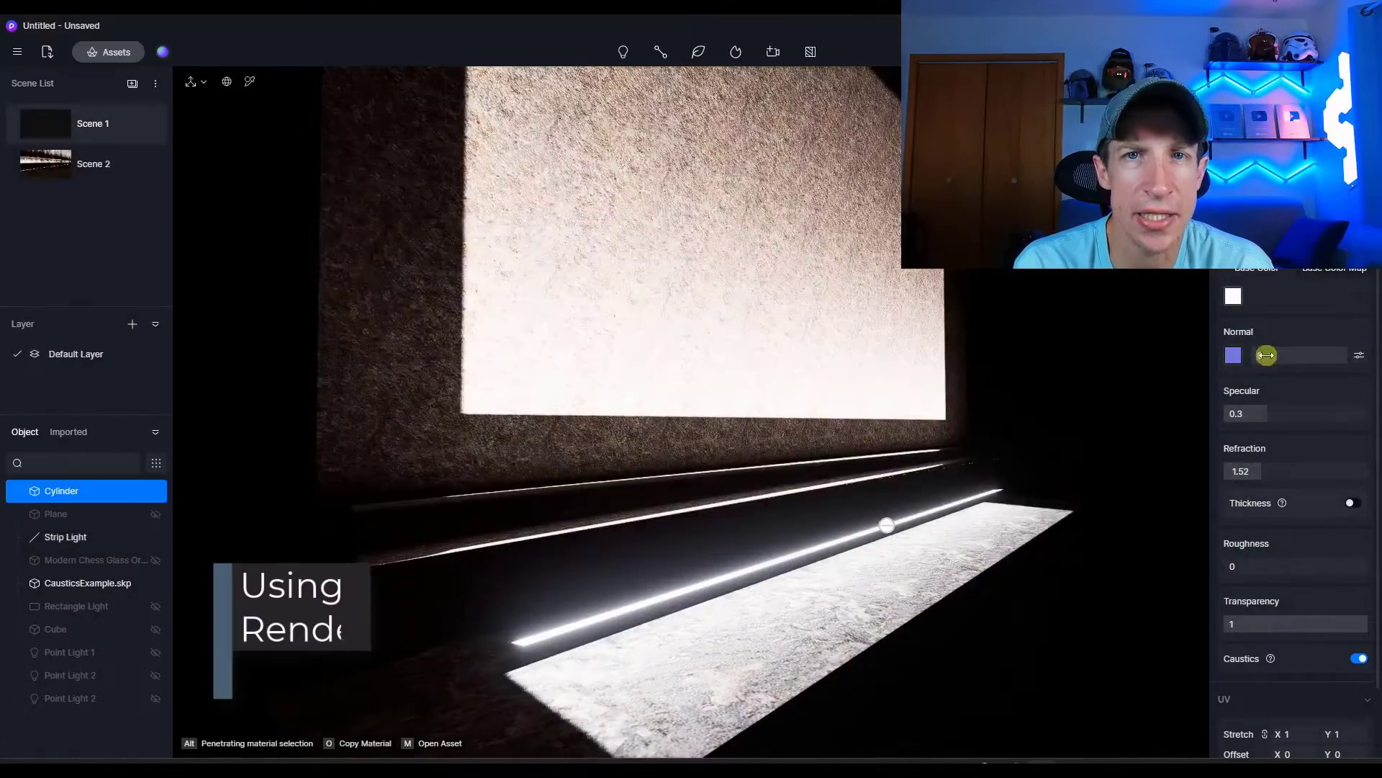
pyautogui.moveTo(1265, 353); pyautogui.dragTo(1318, 358)
pyautogui.moveTo(849, 461); pyautogui.dragTo(957, 475, button='middle')
pyautogui.press('Escape')
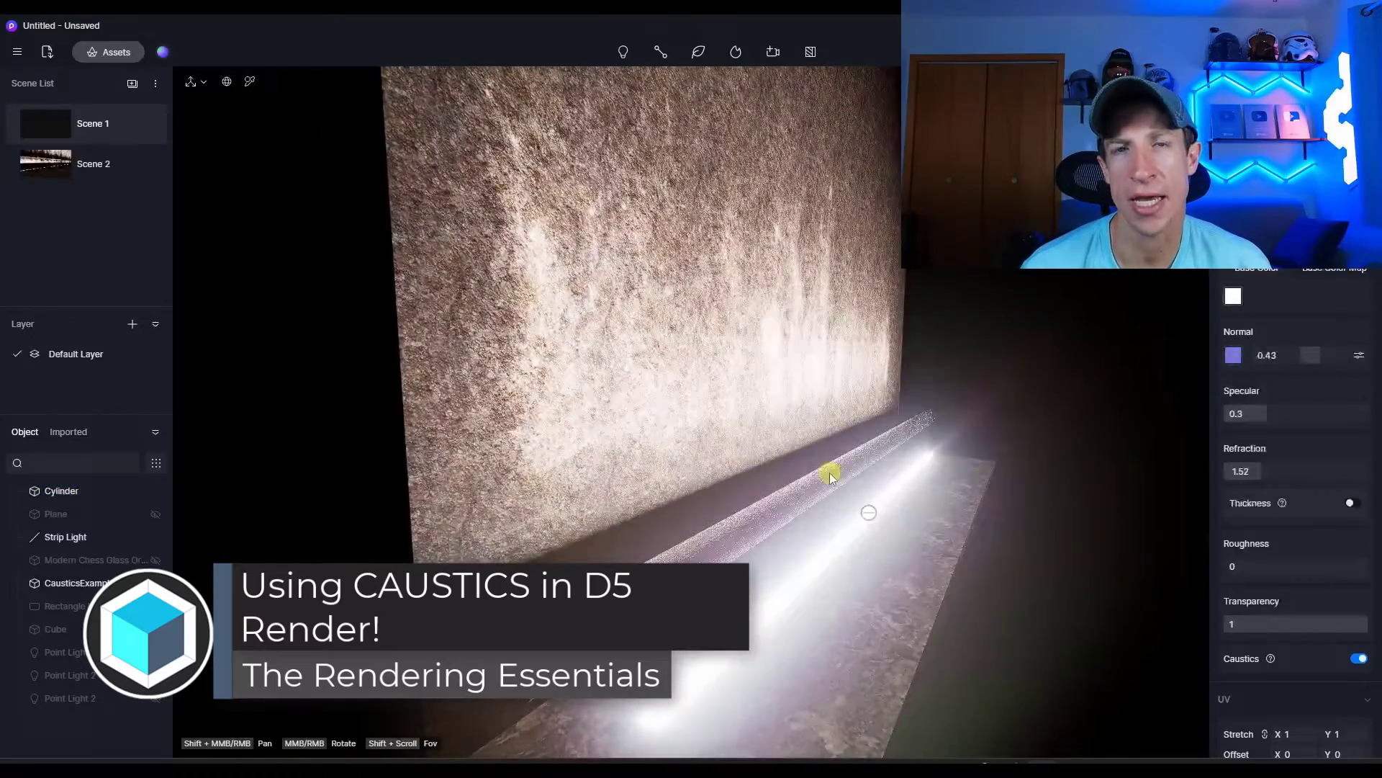
pyautogui.click(830, 475)
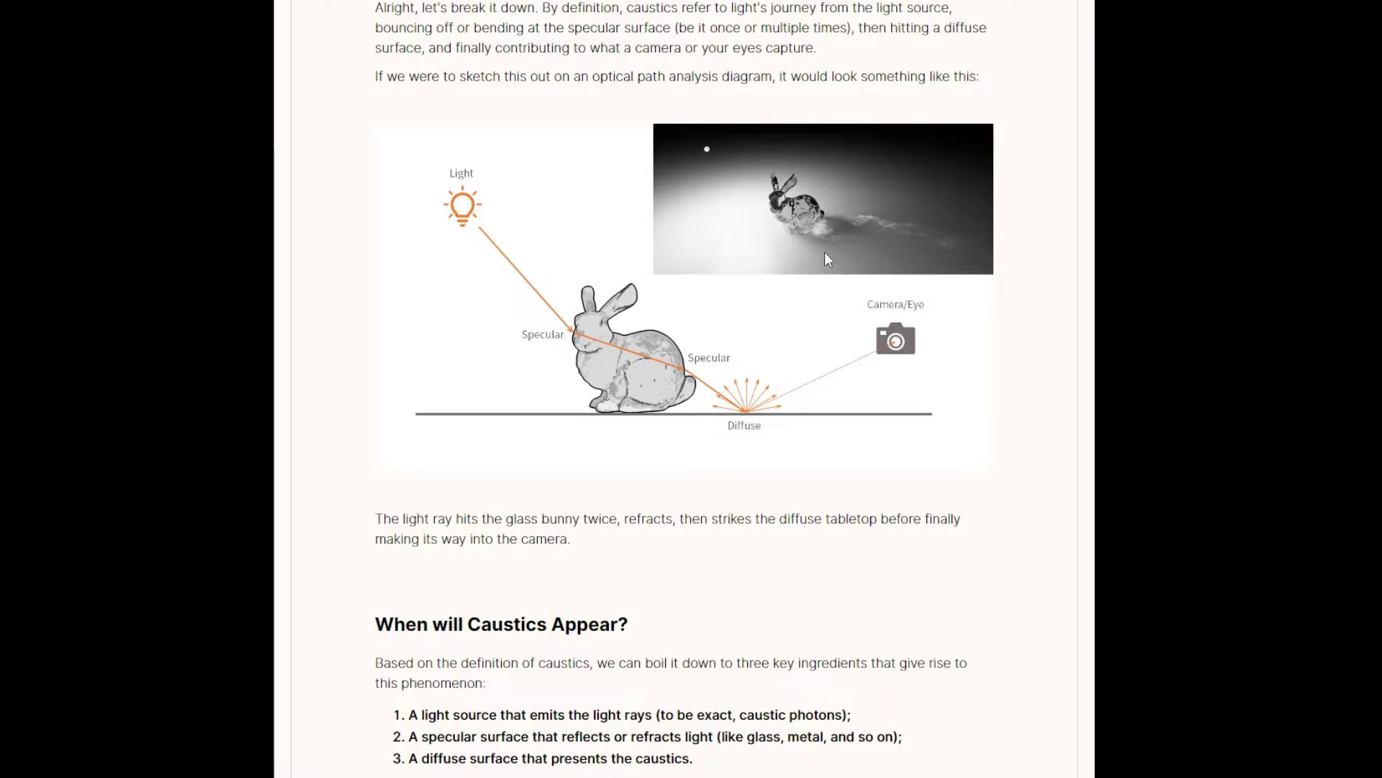
# - Scroll the caustics article to the glass-bunny light-path diagram
pyautogui.scroll(-1, 828, 260)
pyautogui.scroll(1, 829, 258)
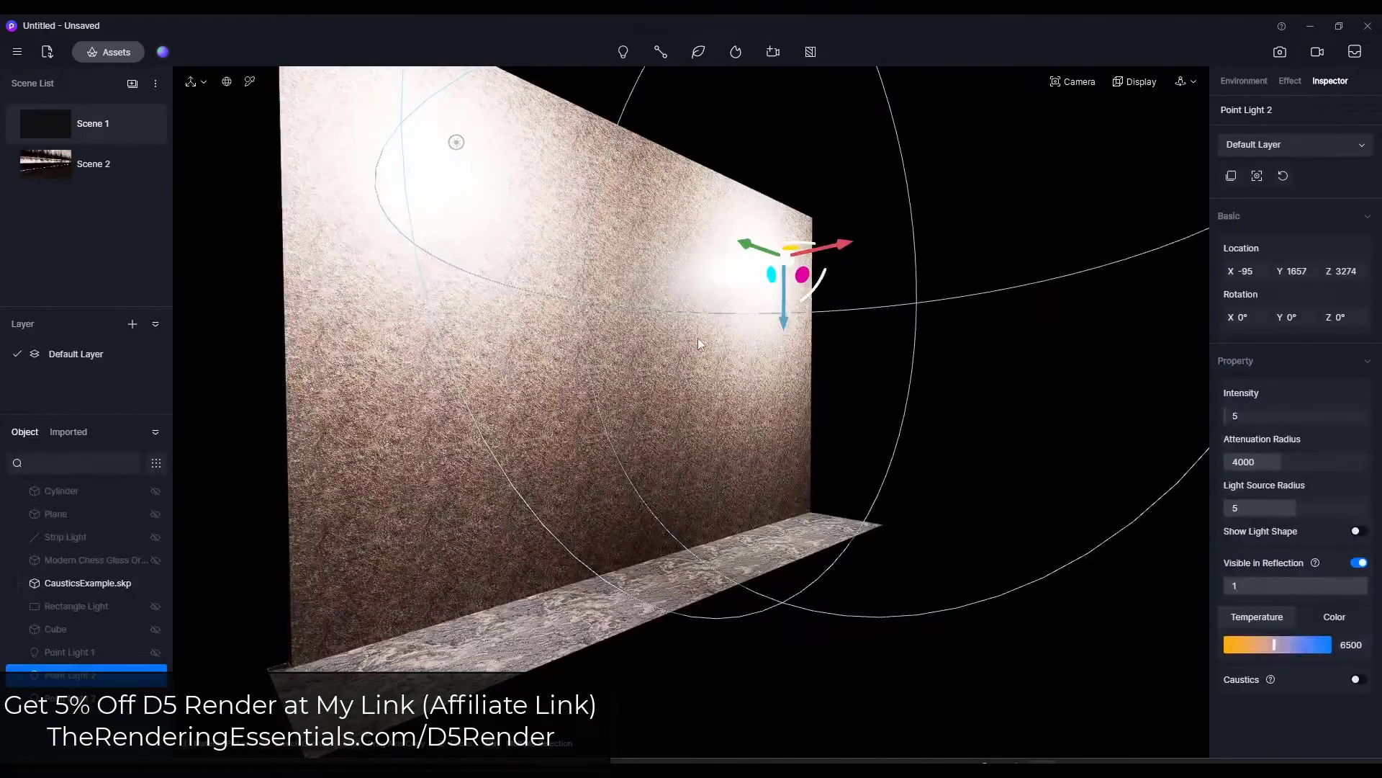
# - Slide the cylinder along X to -71 at the base of the wall
pyautogui.moveTo(614, 386); pyautogui.dragTo(598, 339, button='middle')
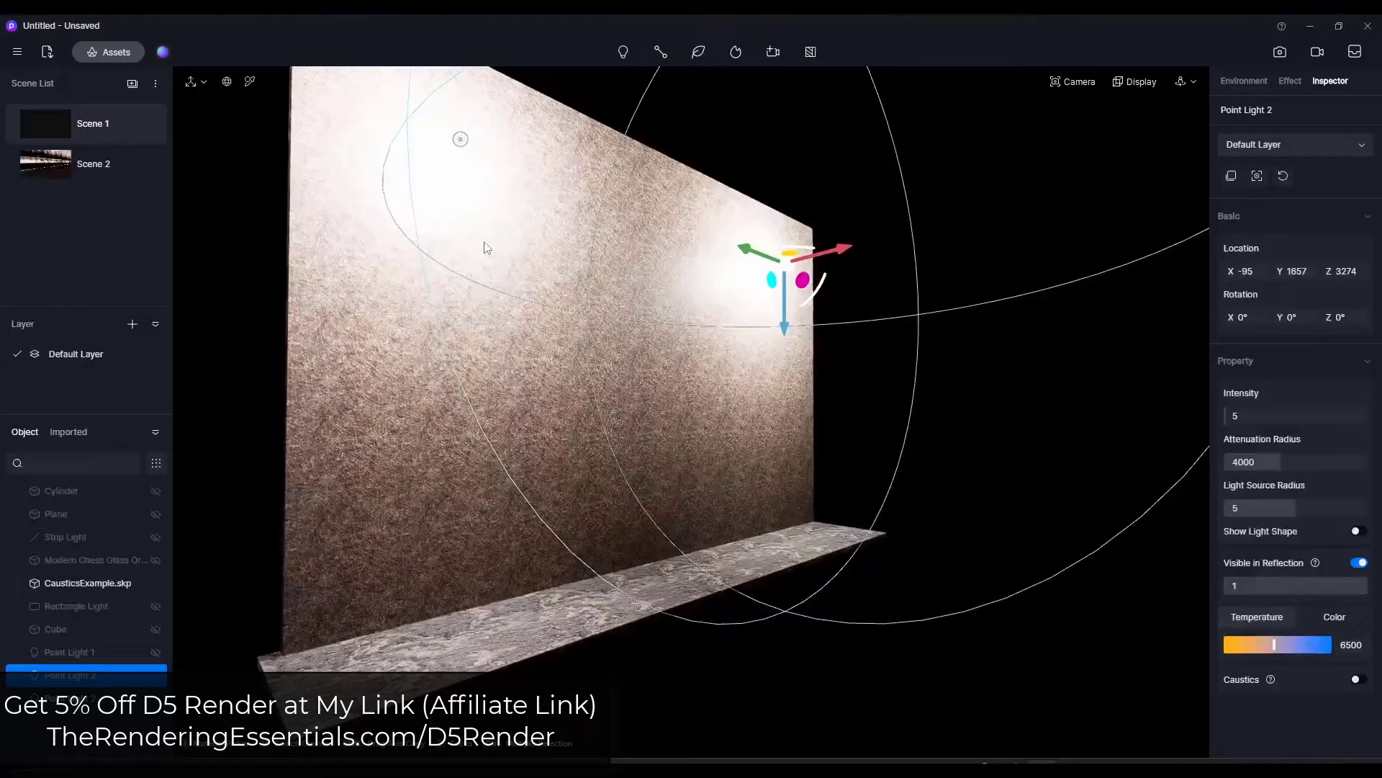
pyautogui.moveTo(426, 641)
pyautogui.mouseDown(button='middle')
pyautogui.moveTo(573, 646)
pyautogui.moveTo(414, 646)
pyautogui.mouseUp(button='middle')
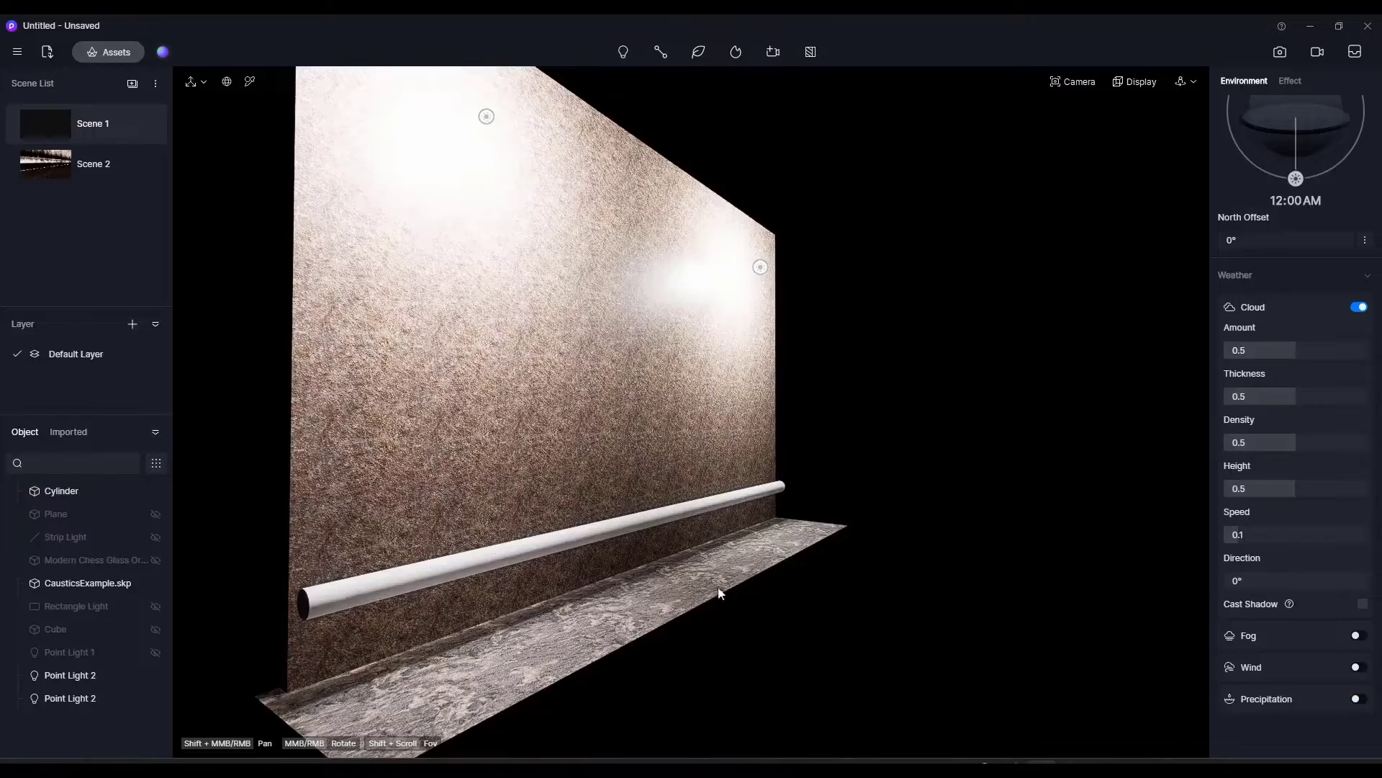
pyautogui.moveTo(719, 589); pyautogui.dragTo(617, 555, button='middle')
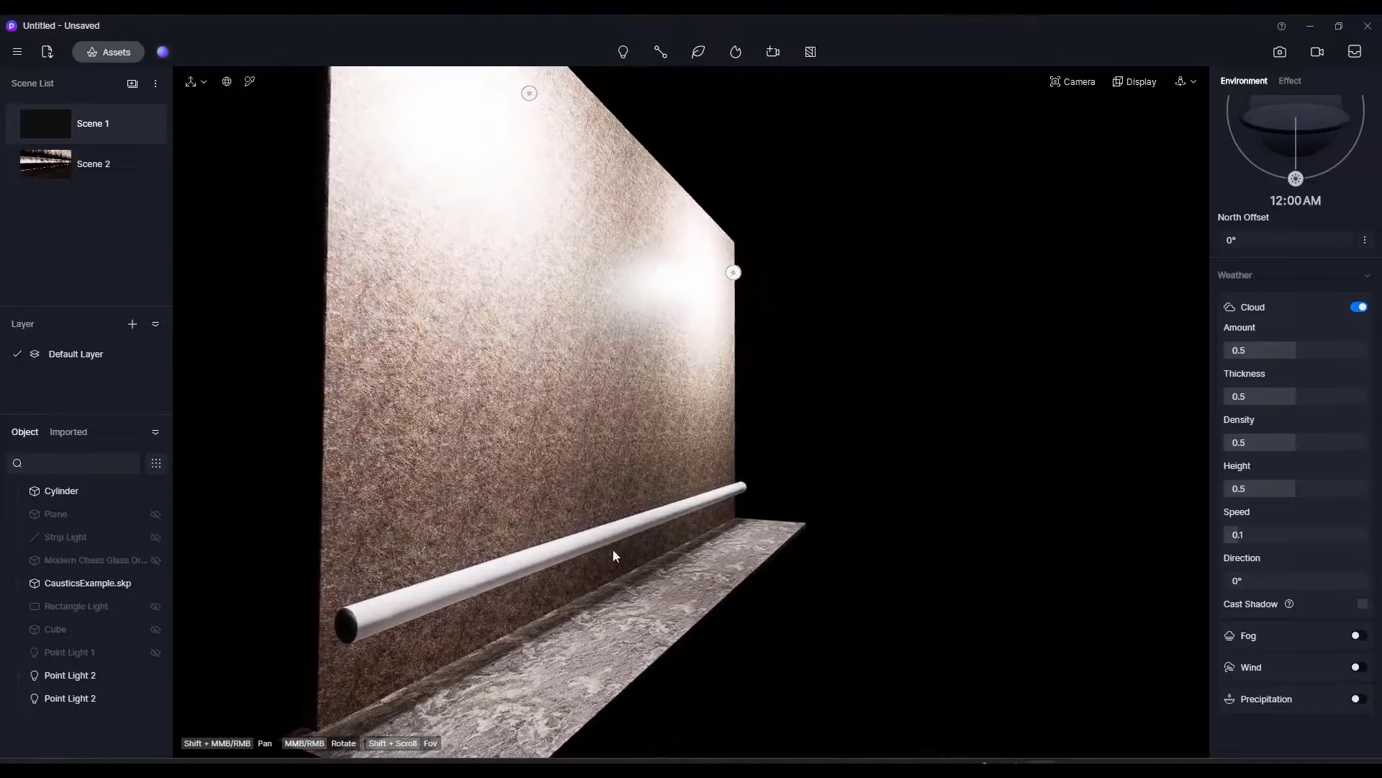
pyautogui.click(608, 542)
pyautogui.moveTo(394, 644); pyautogui.dragTo(688, 589)
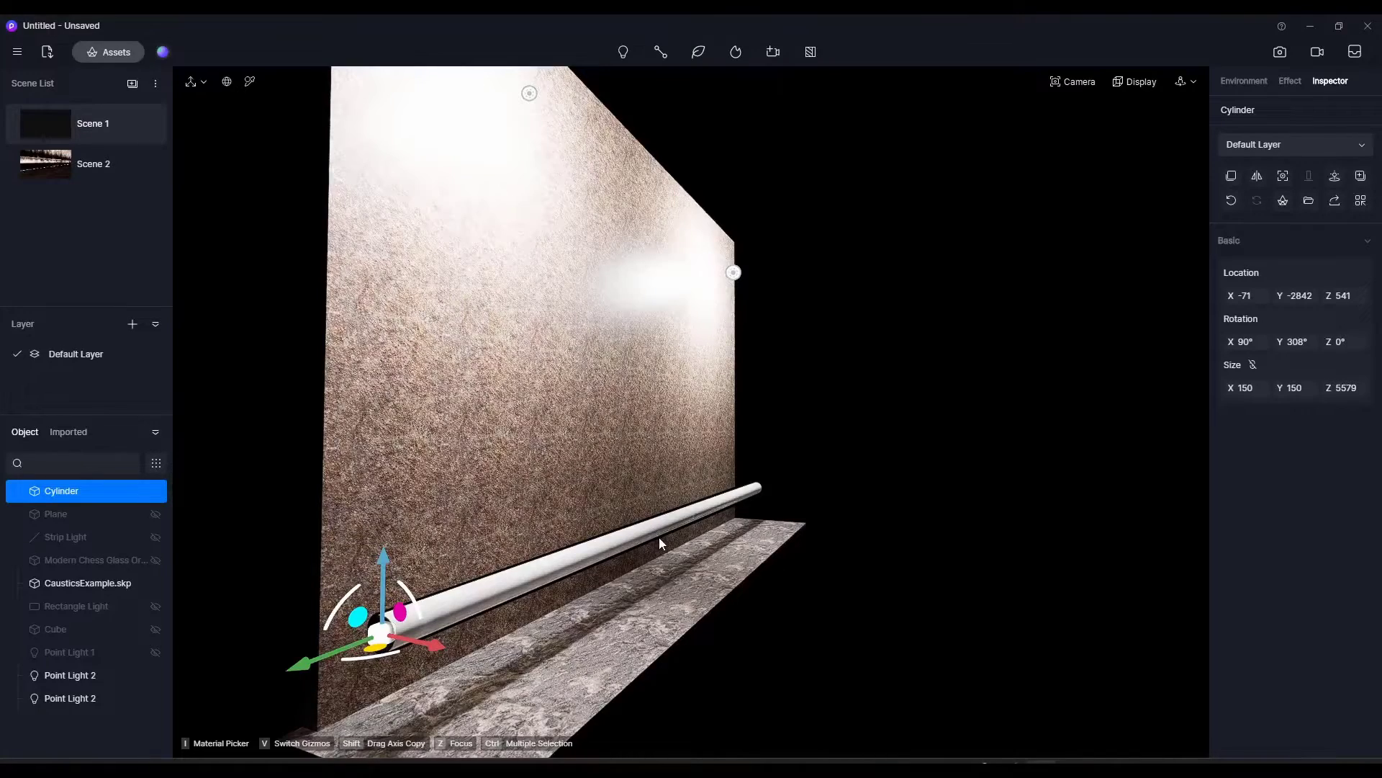
# - Unhide the Strip Light and move it along X to -109
pyautogui.moveTo(659, 538); pyautogui.dragTo(584, 435, button='middle')
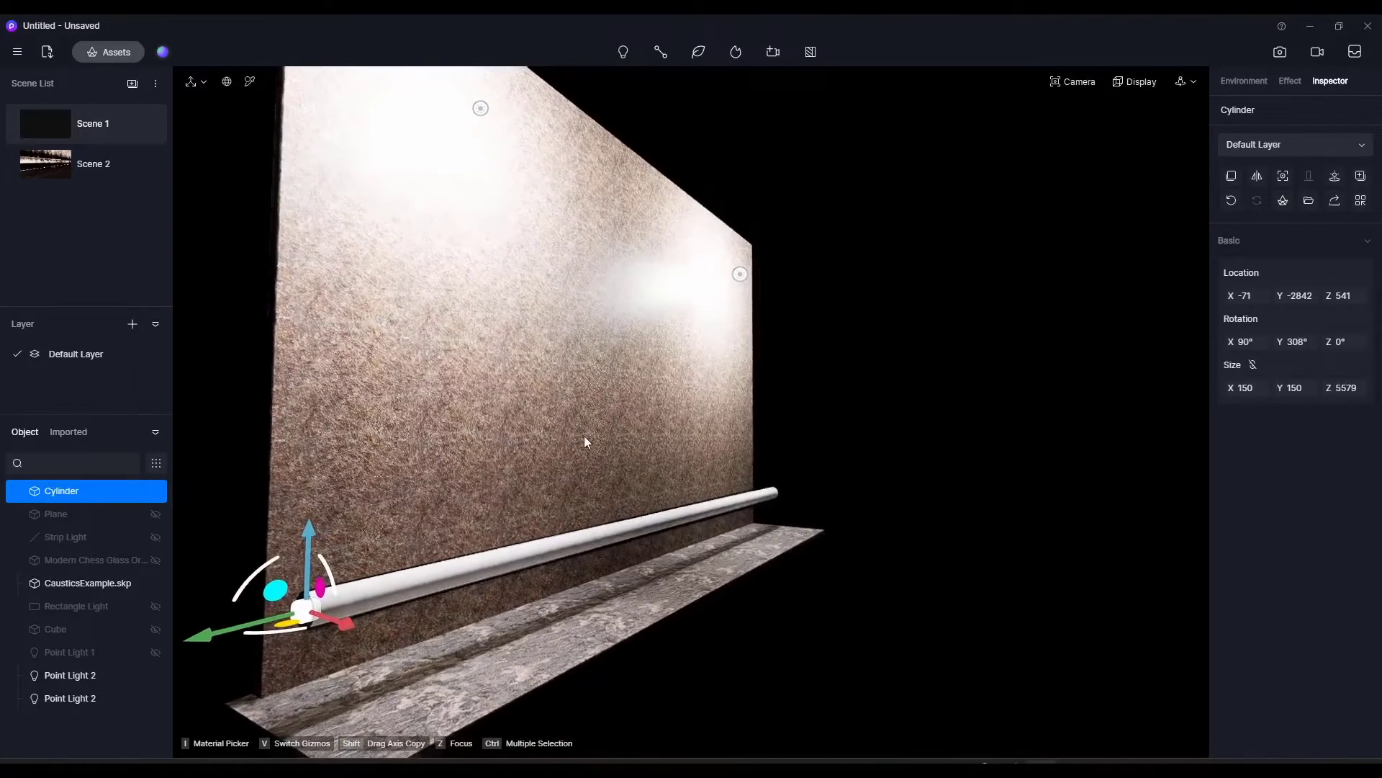
pyautogui.click(155, 537)
pyautogui.moveTo(364, 545); pyautogui.dragTo(504, 565, button='middle')
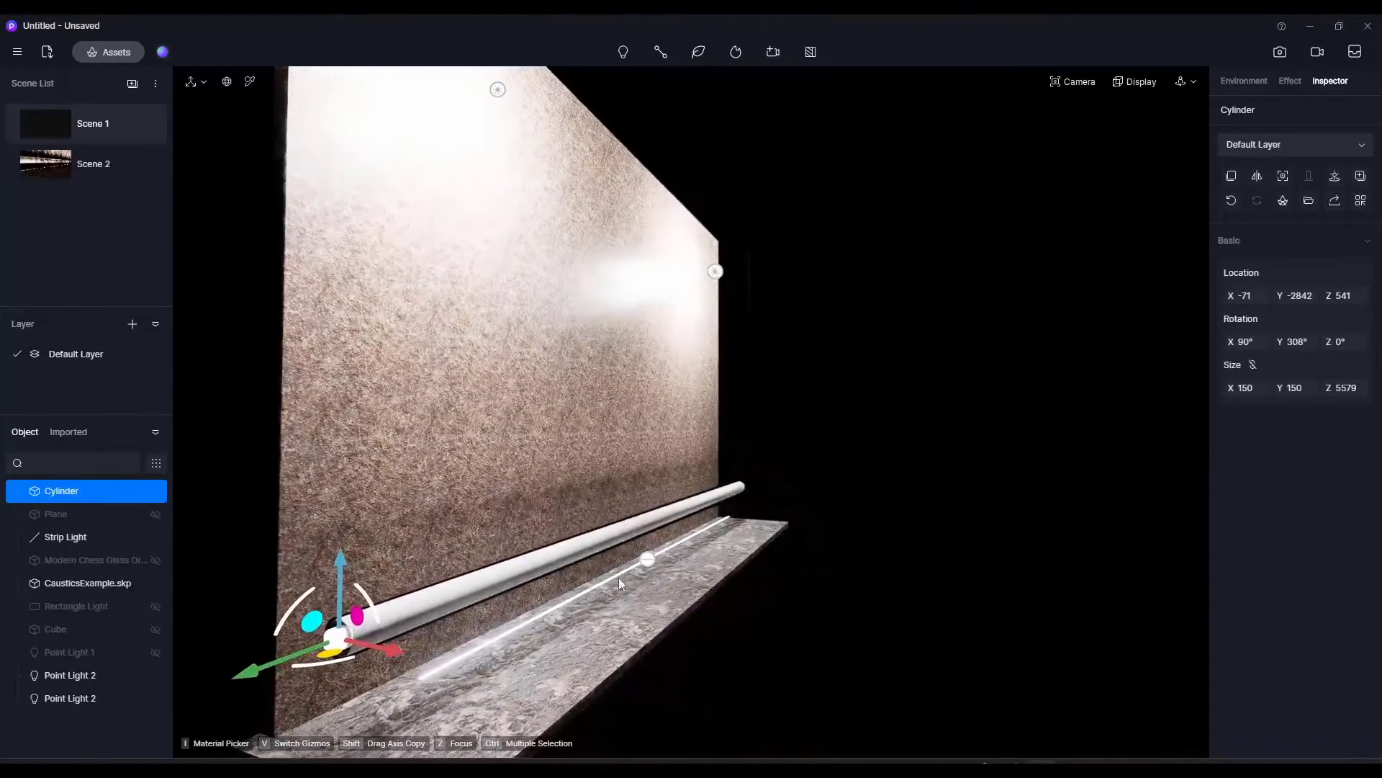
pyautogui.click(652, 564)
pyautogui.moveTo(652, 561); pyautogui.dragTo(707, 563, button='middle')
pyautogui.moveTo(707, 563); pyautogui.dragTo(712, 565)
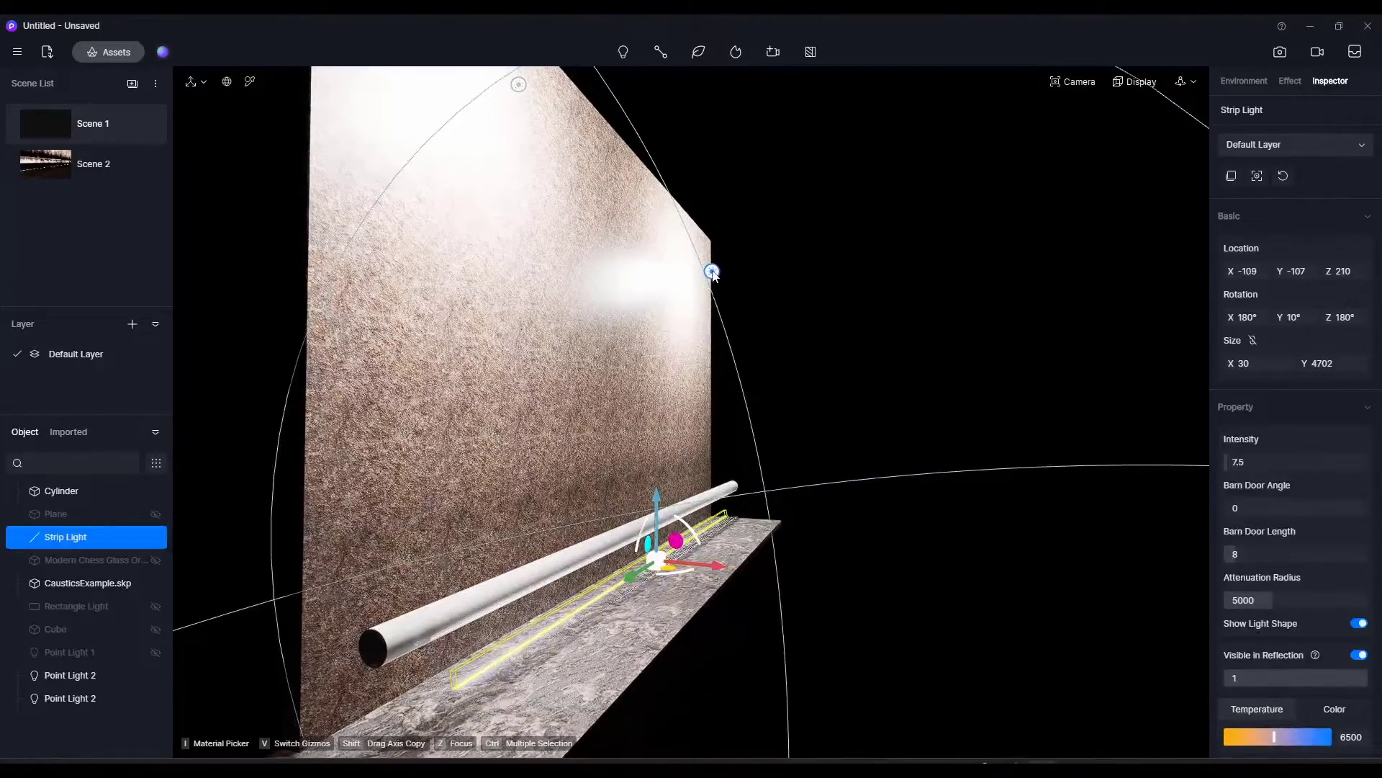
# - Hide both Point Light 2 entries
pyautogui.click(136, 675)
pyautogui.click(156, 676)
pyautogui.click(155, 697)
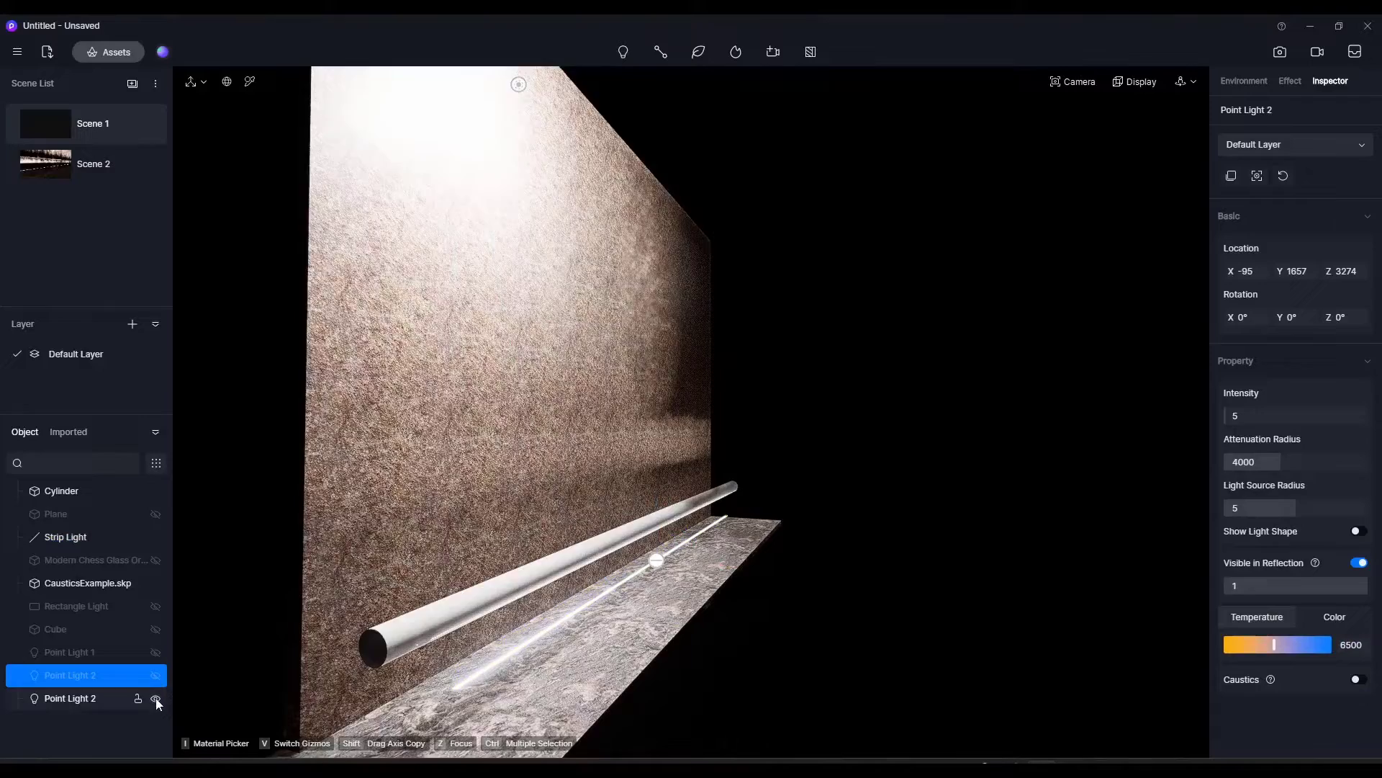
pyautogui.moveTo(684, 575)
pyautogui.mouseDown(button='middle')
pyautogui.moveTo(468, 572)
pyautogui.moveTo(667, 556)
pyautogui.moveTo(826, 564)
pyautogui.moveTo(668, 564)
pyautogui.mouseUp(button='middle')
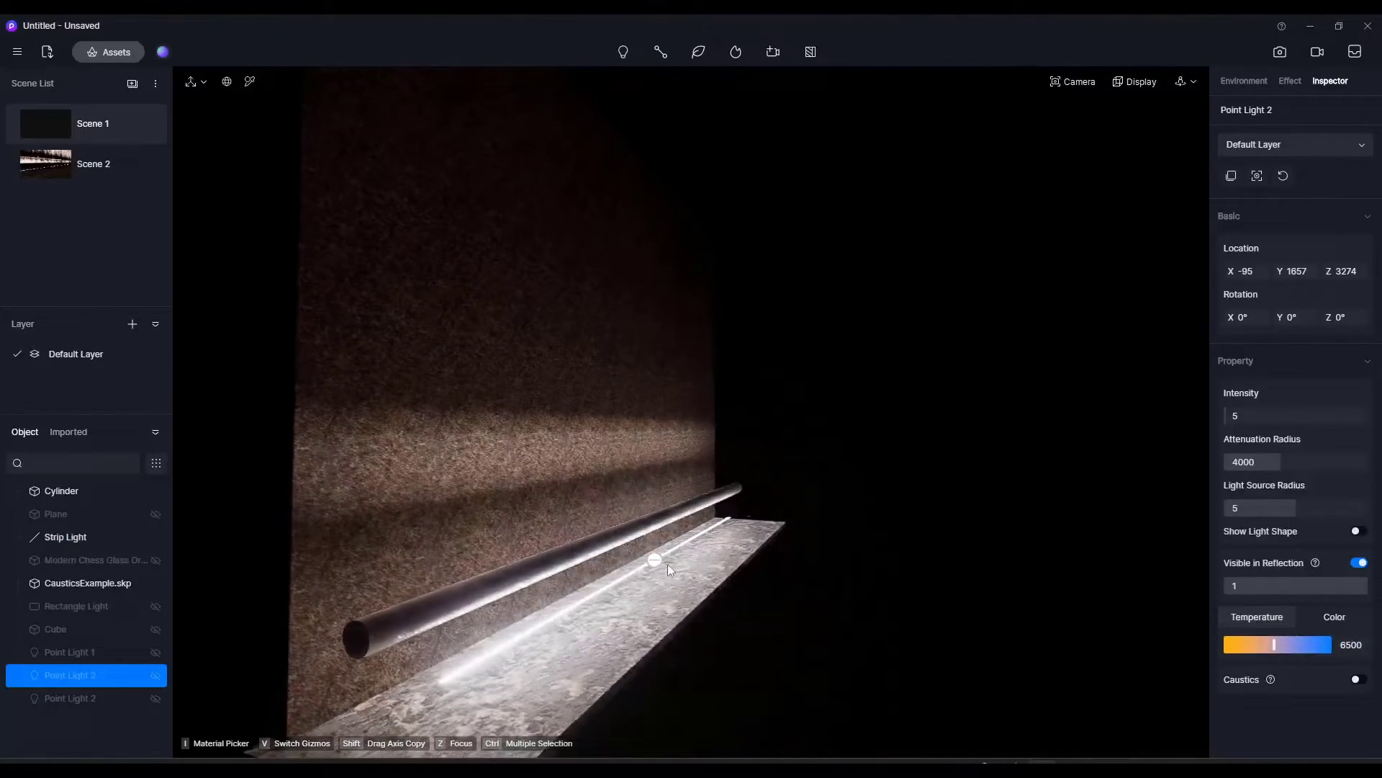
# - Set the strip light's Size X to 75 and position it at X -189, Z 144
pyautogui.click(652, 560)
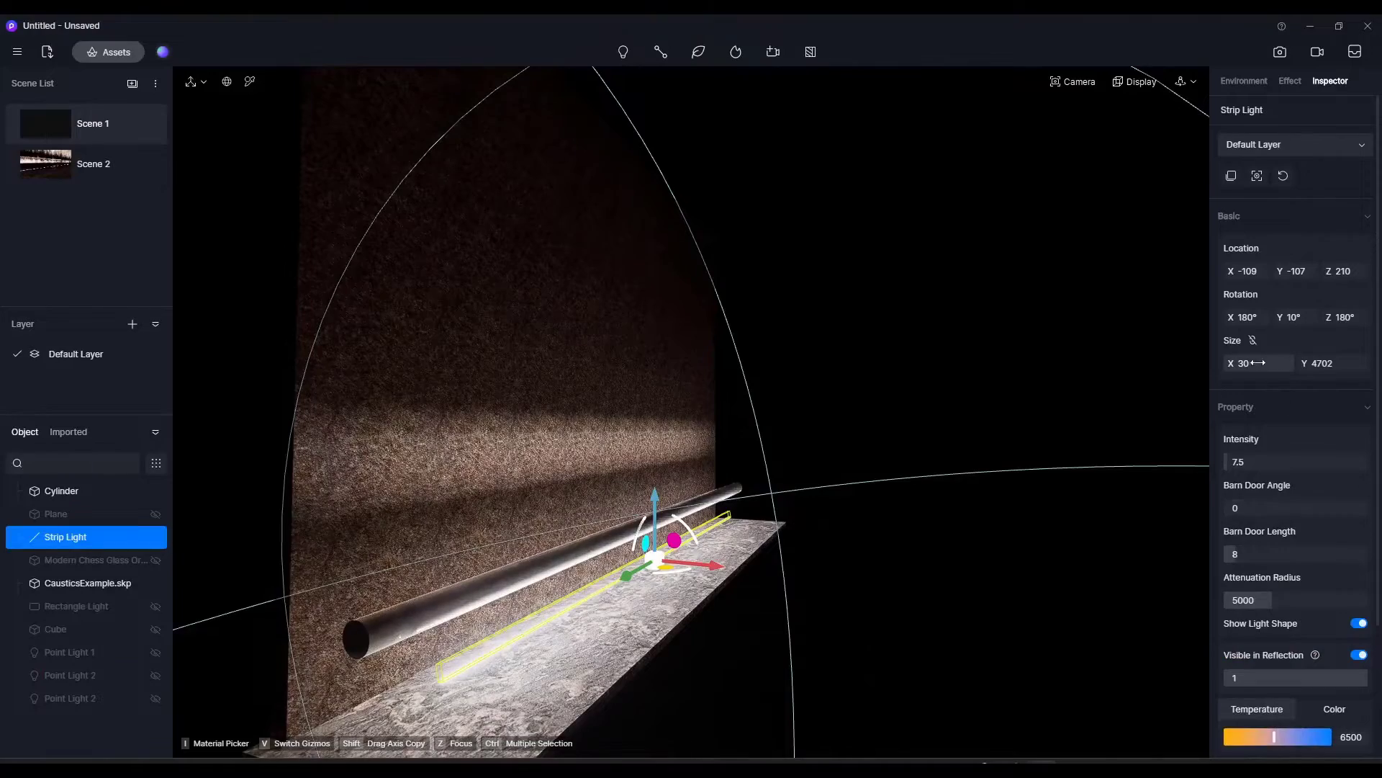
pyautogui.moveTo(1254, 363); pyautogui.dragTo(1287, 370)
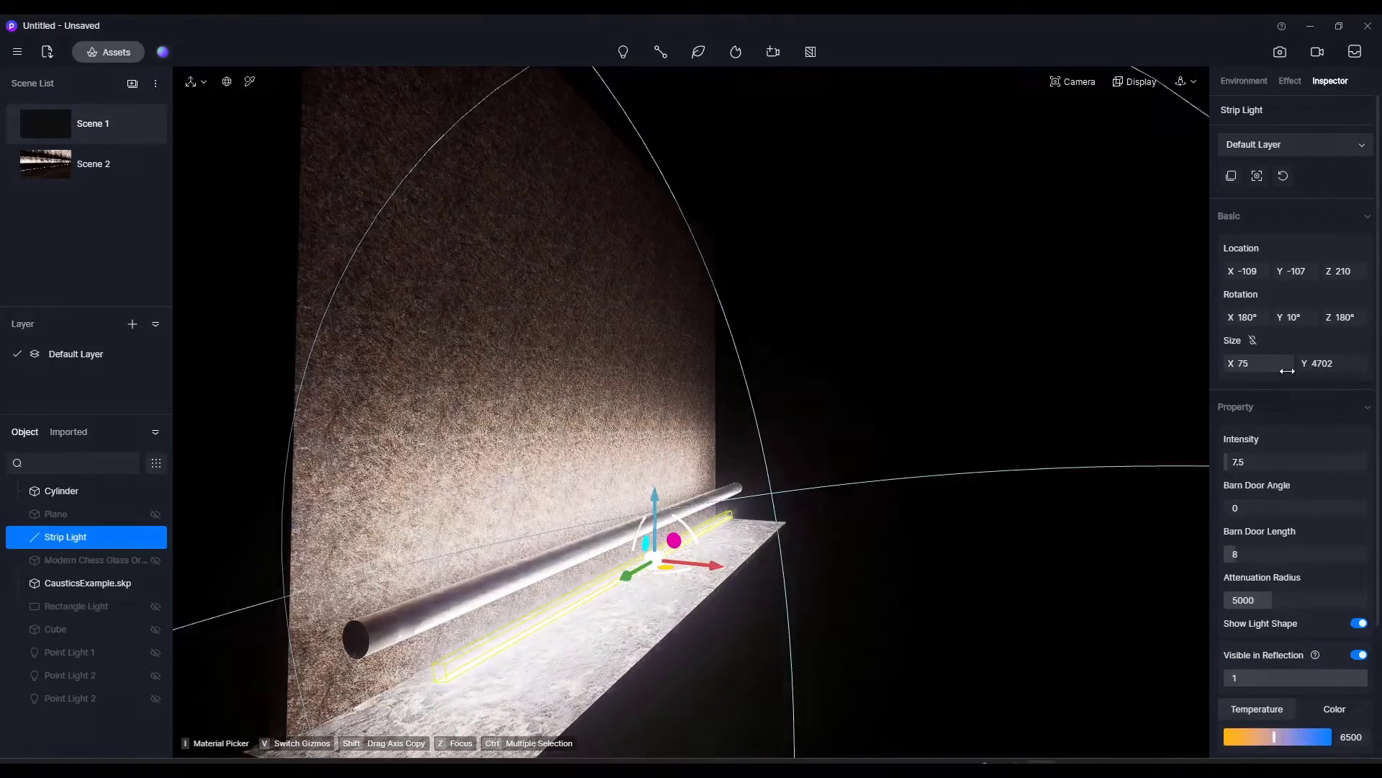
pyautogui.moveTo(710, 515); pyautogui.dragTo(749, 546, button='middle')
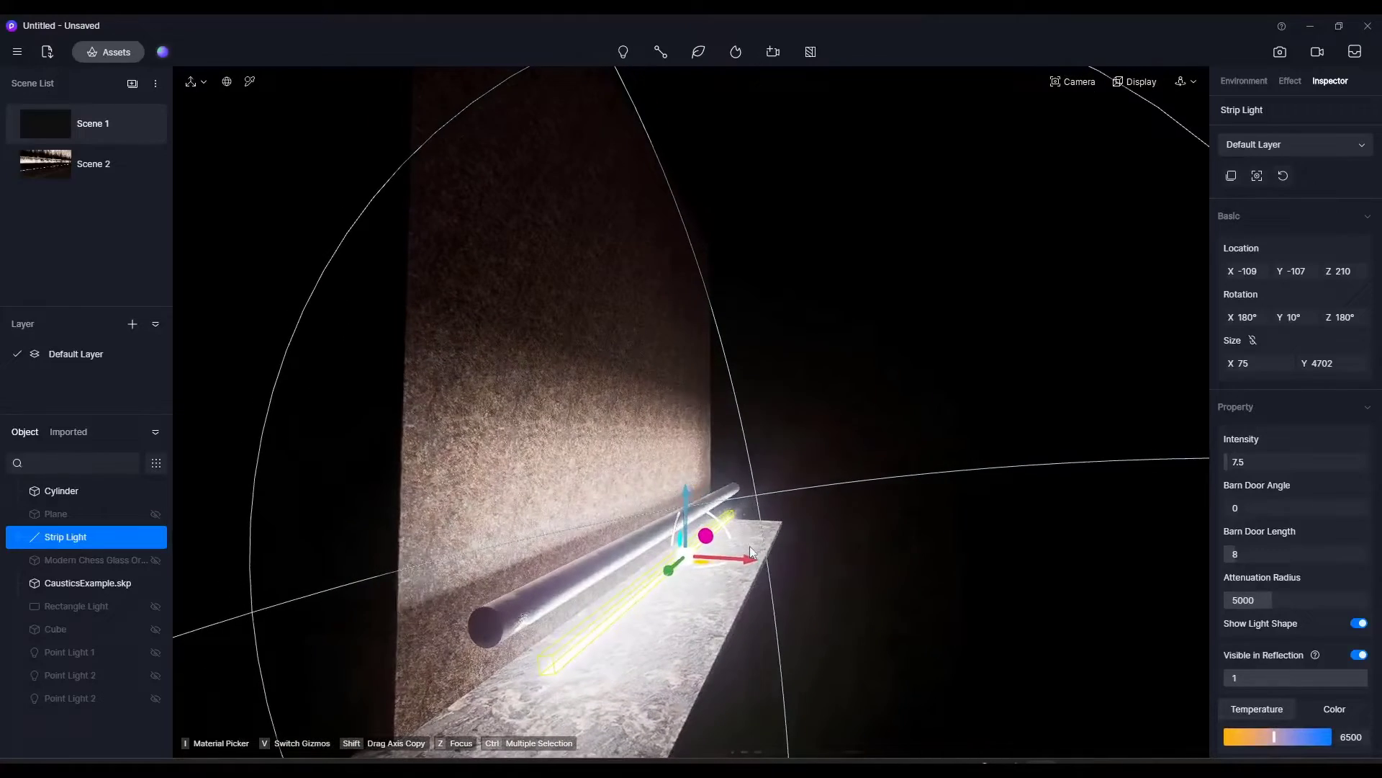
pyautogui.moveTo(751, 556); pyautogui.dragTo(752, 559)
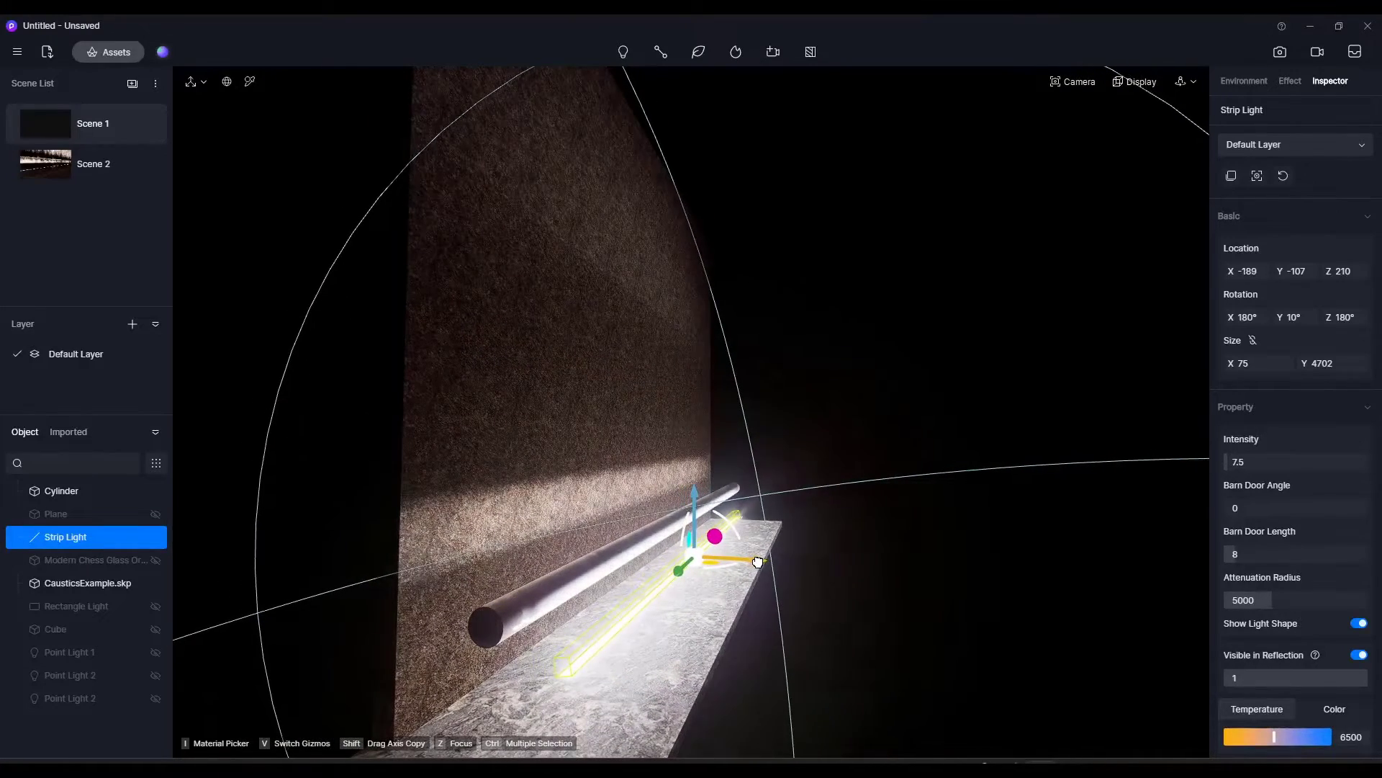
pyautogui.moveTo(695, 504)
pyautogui.mouseDown()
pyautogui.moveTo(697, 474)
pyautogui.moveTo(704, 504)
pyautogui.mouseUp()
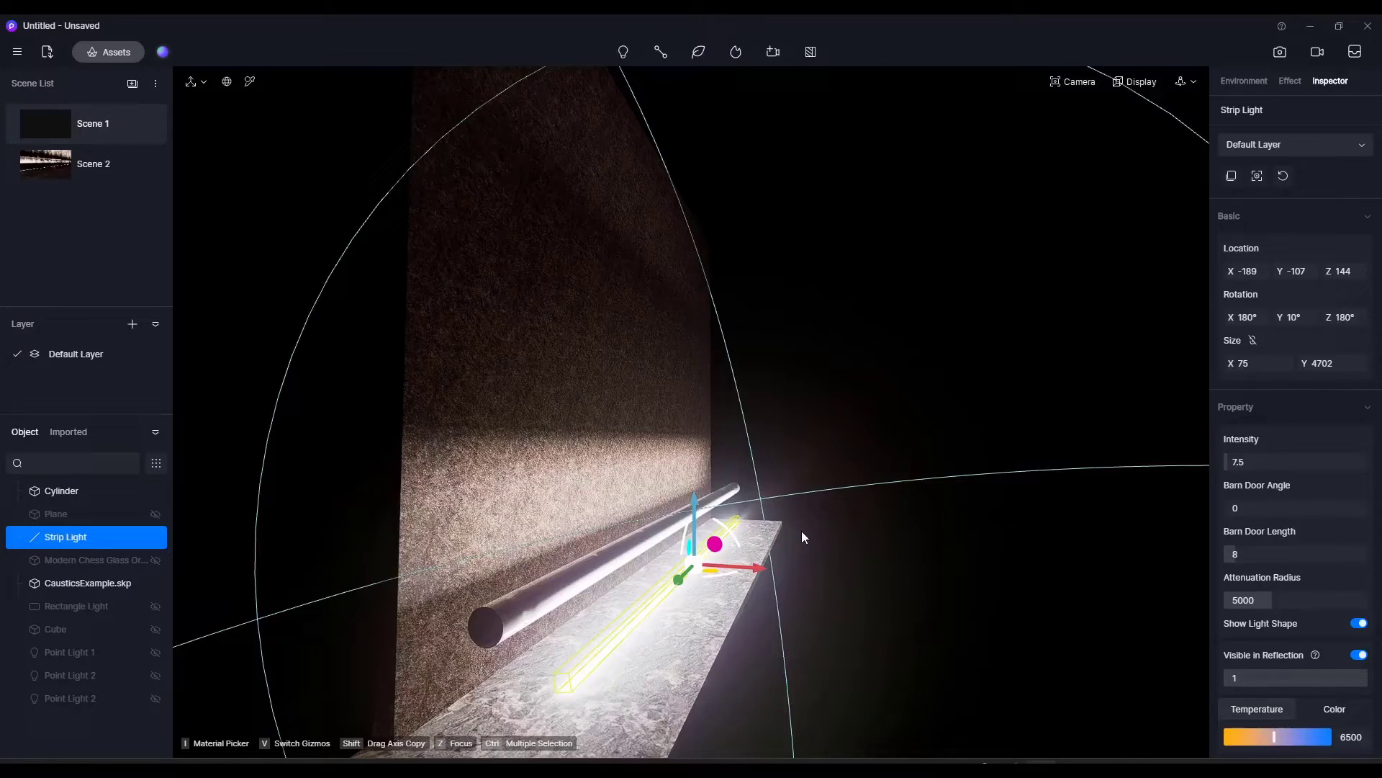
pyautogui.moveTo(802, 534); pyautogui.dragTo(625, 556, button='middle')
pyautogui.scroll(-5, 759, 445)
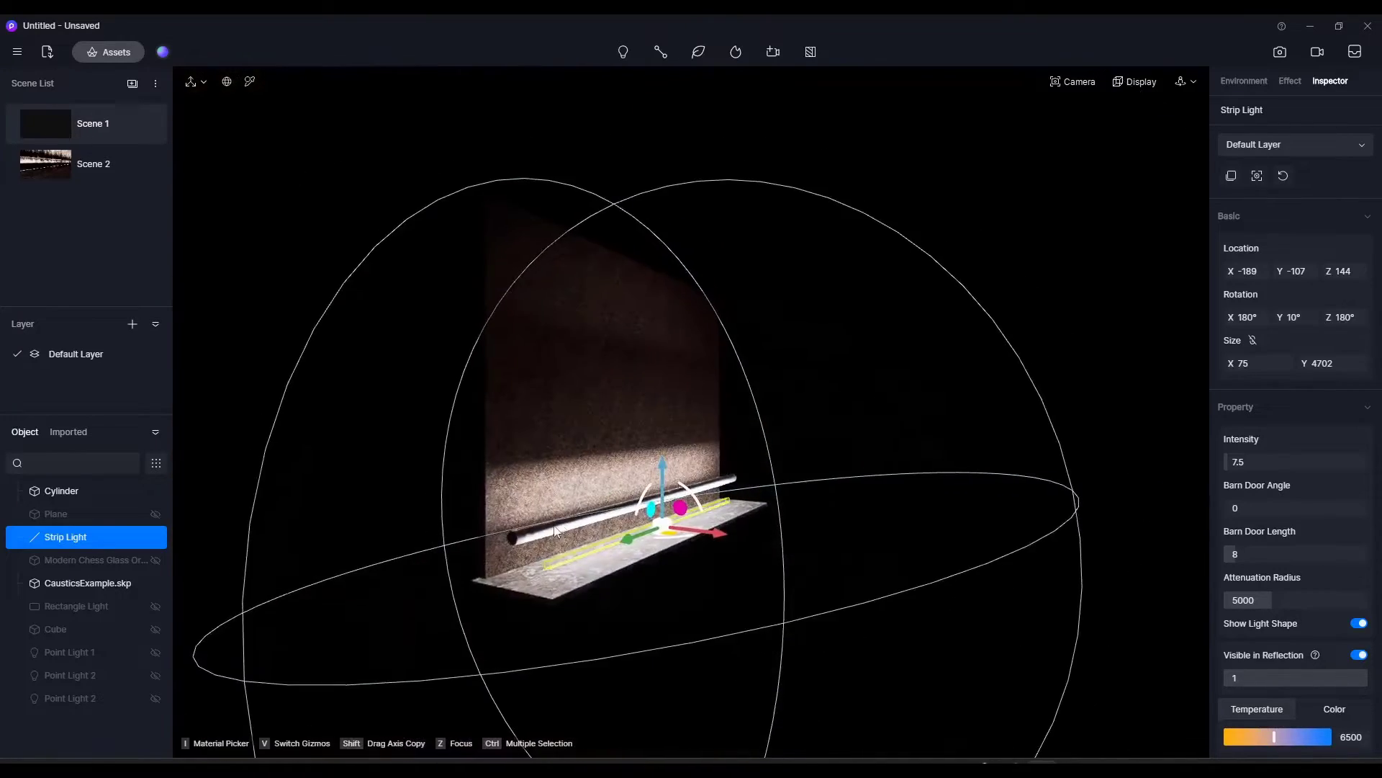
pyautogui.scroll(4, 547, 531)
# - Change the cylinder's material template to Transparent glass
pyautogui.click(542, 531)
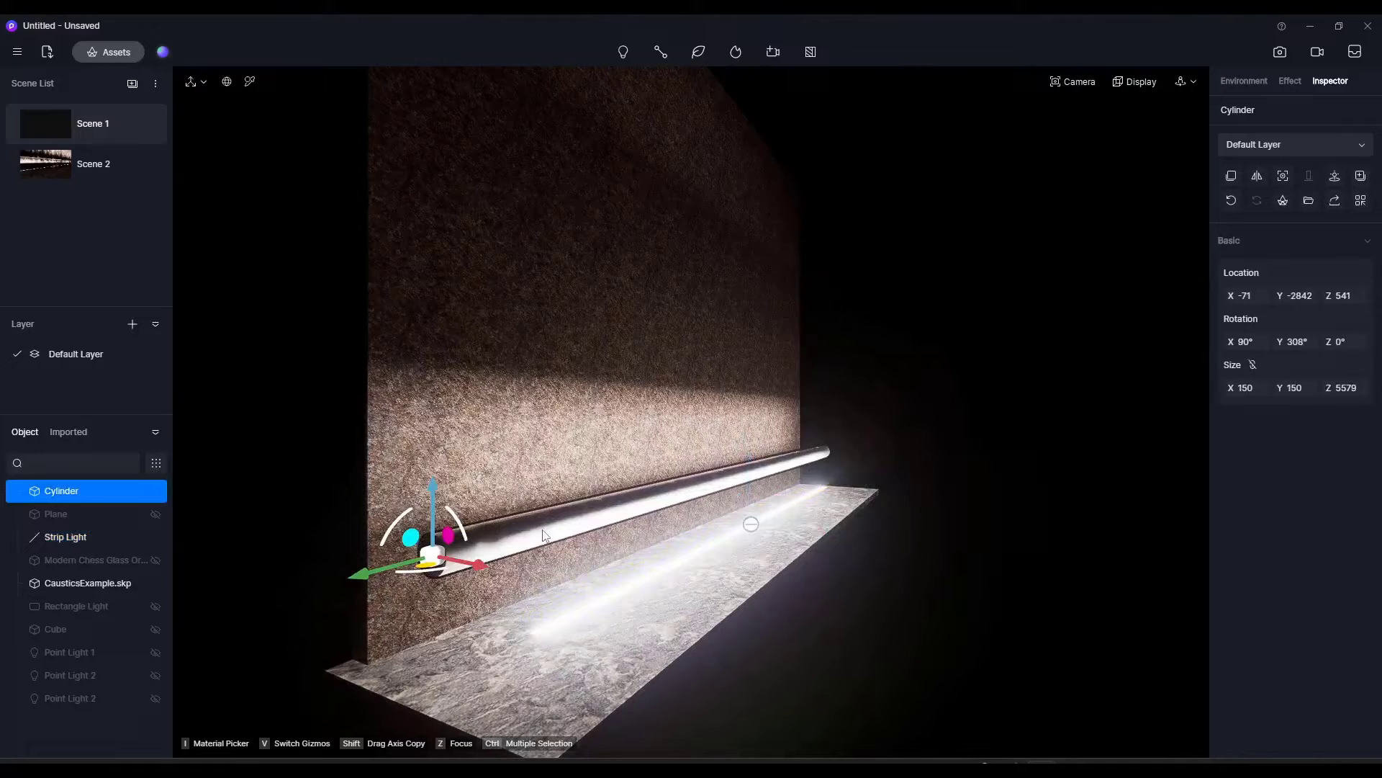
pyautogui.click(250, 85)
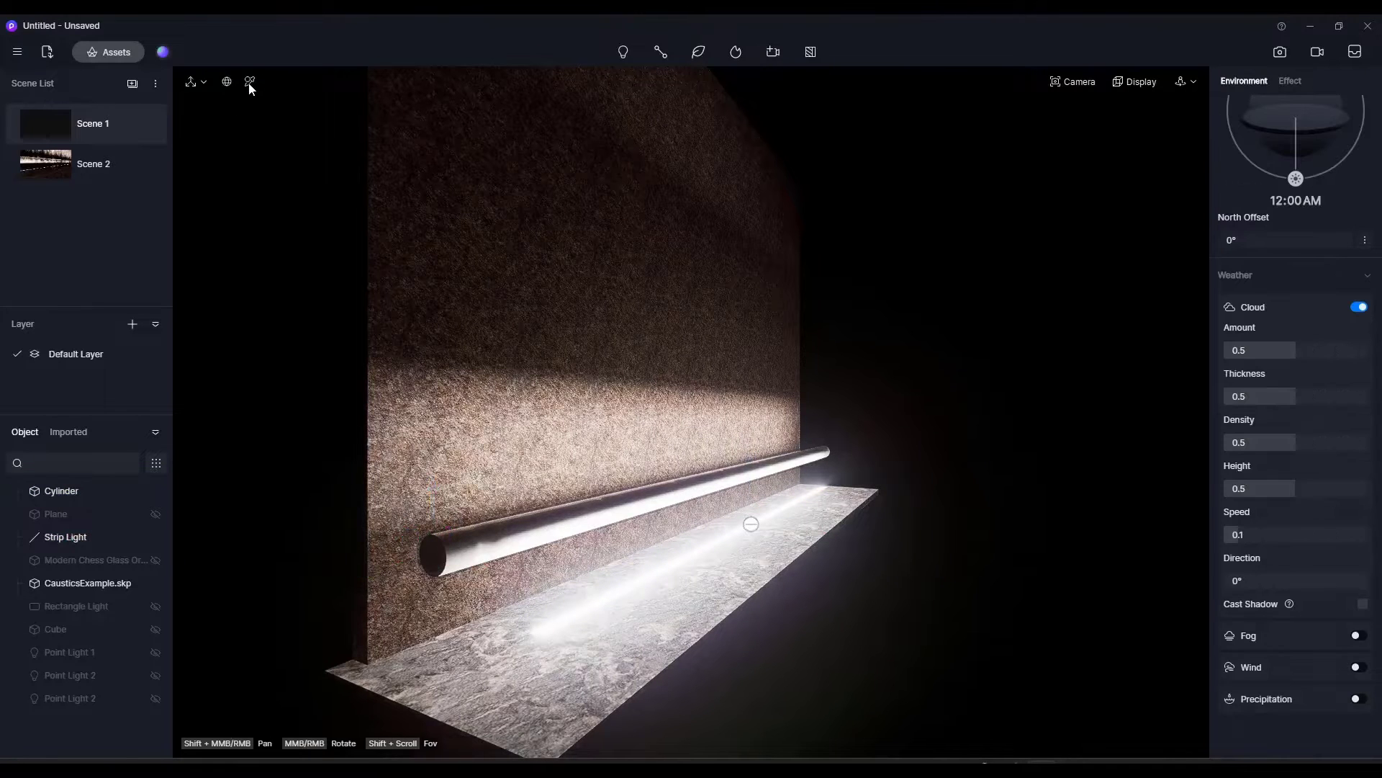
pyautogui.click(593, 515)
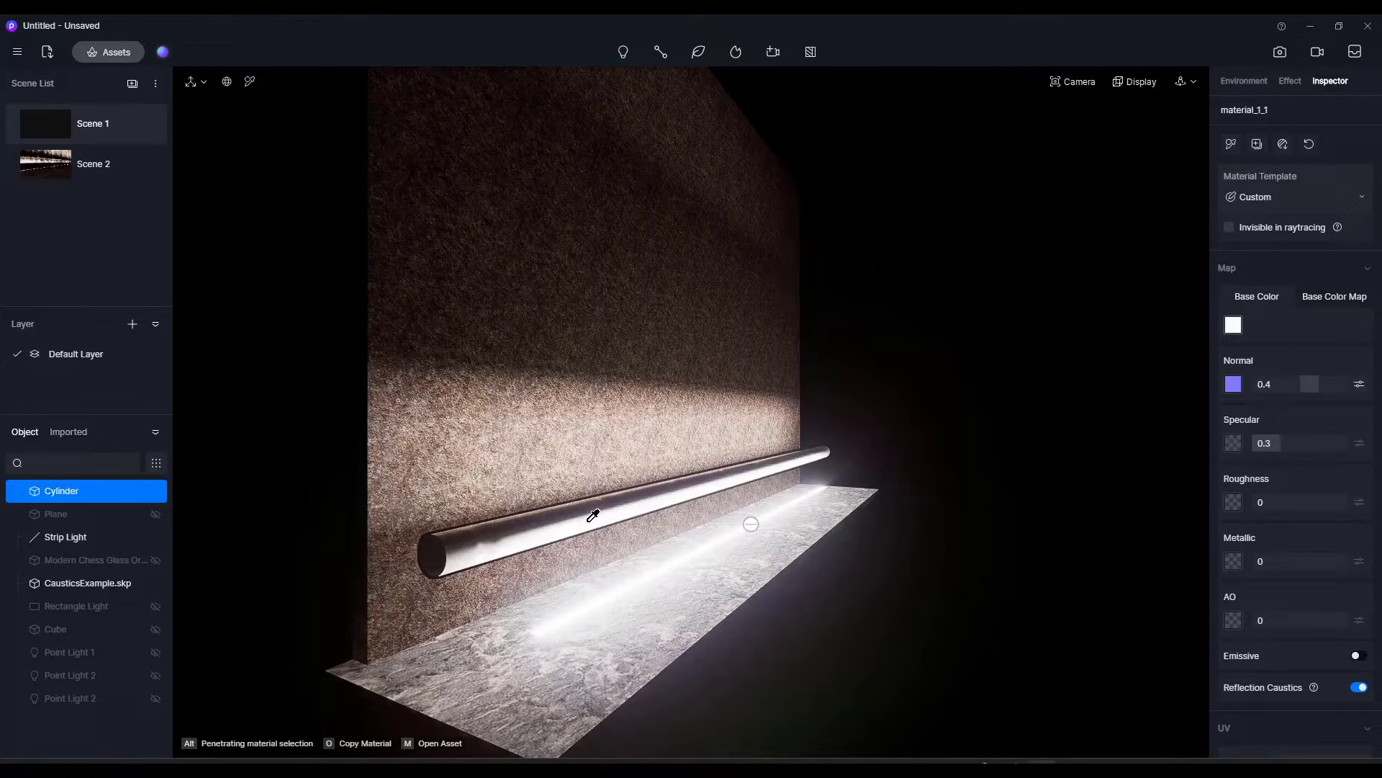
pyautogui.click(1268, 199)
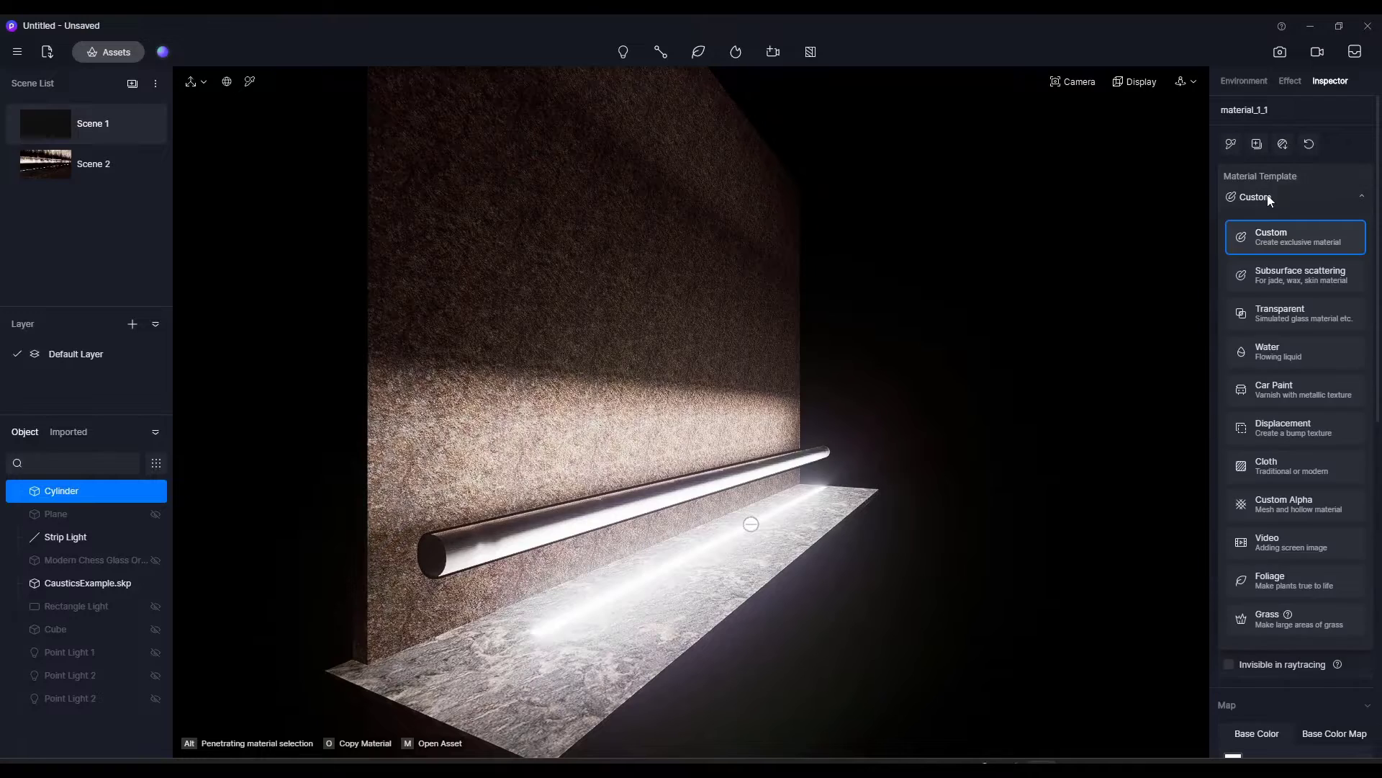
pyautogui.click(1295, 315)
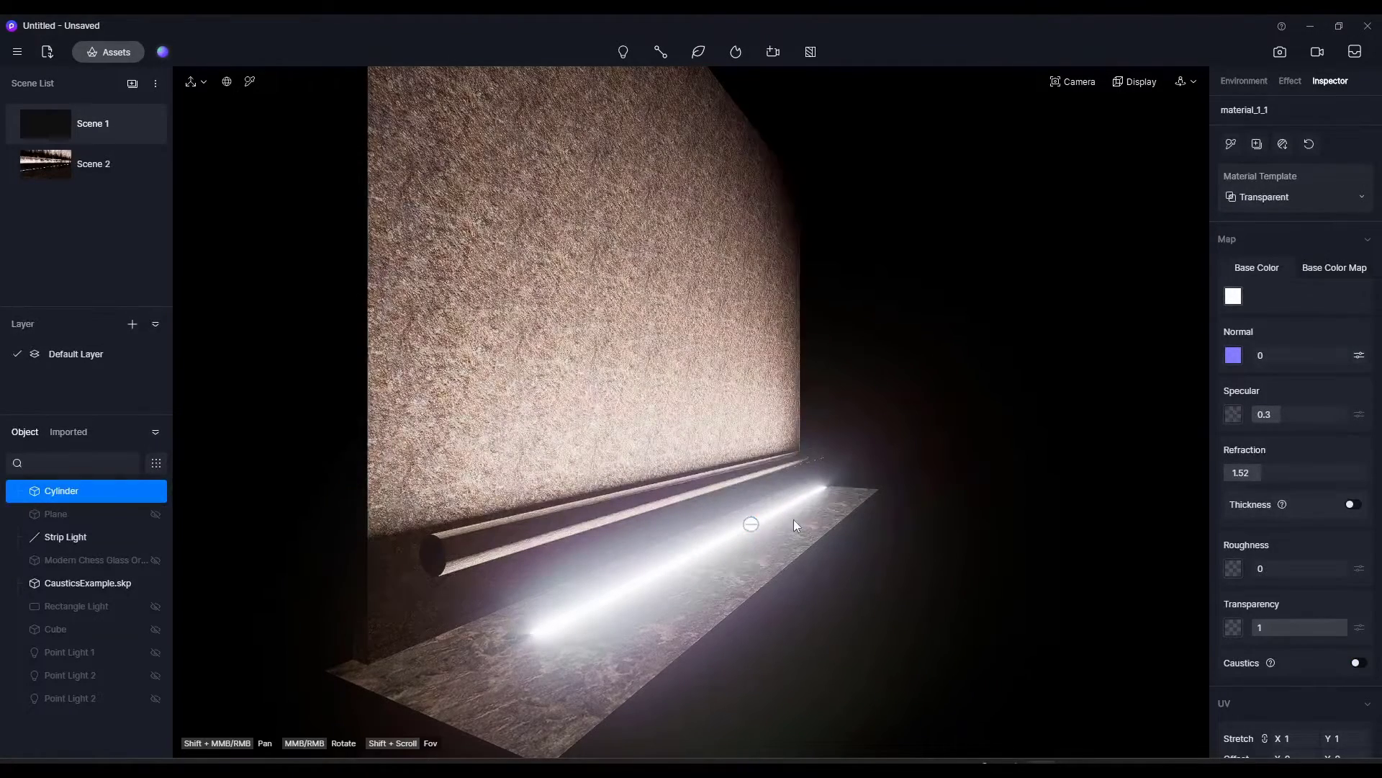
# - Raise the strip light to Z 199
pyautogui.moveTo(789, 514); pyautogui.dragTo(826, 567, button='middle')
pyautogui.click(763, 524)
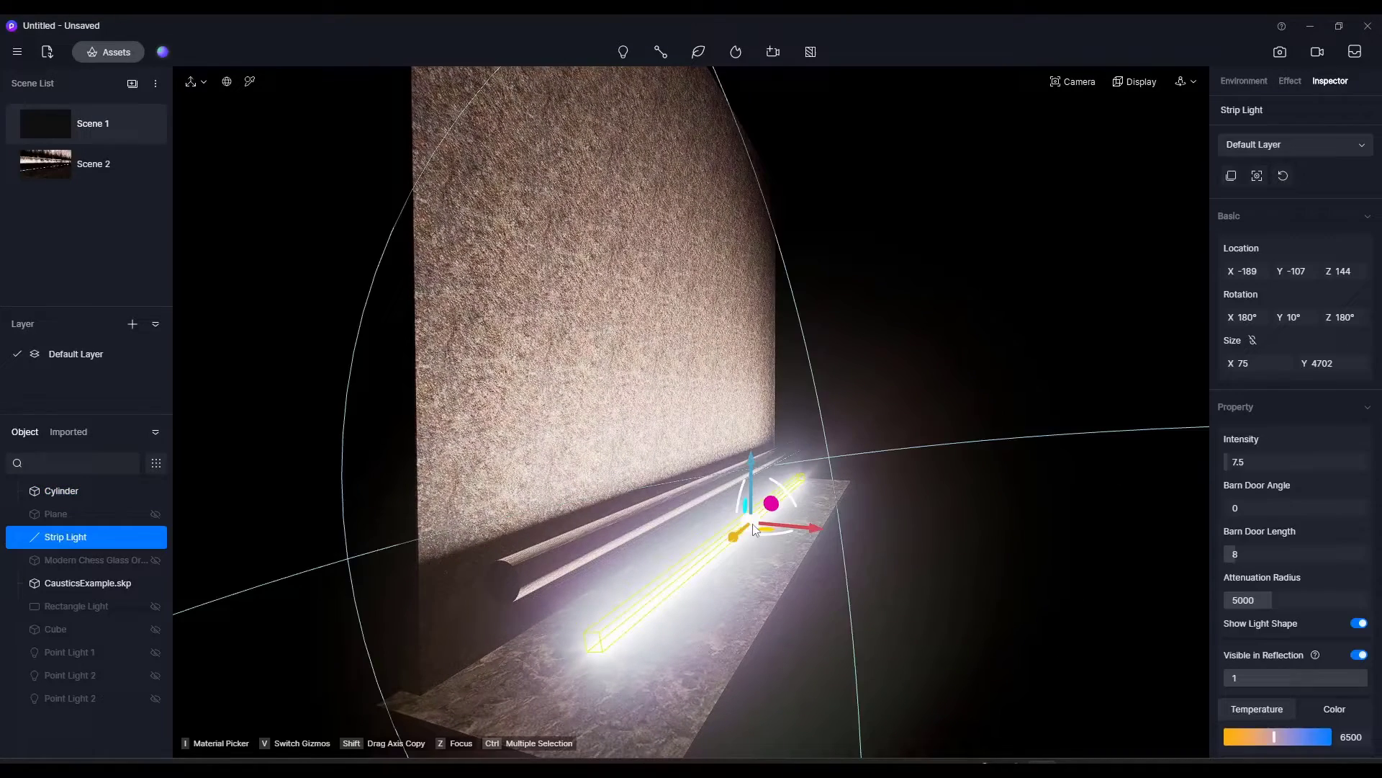
pyautogui.moveTo(752, 472); pyautogui.dragTo(792, 461)
pyautogui.moveTo(700, 512); pyautogui.dragTo(714, 517, button='middle')
pyautogui.moveTo(716, 520); pyautogui.dragTo(768, 490, button='right')
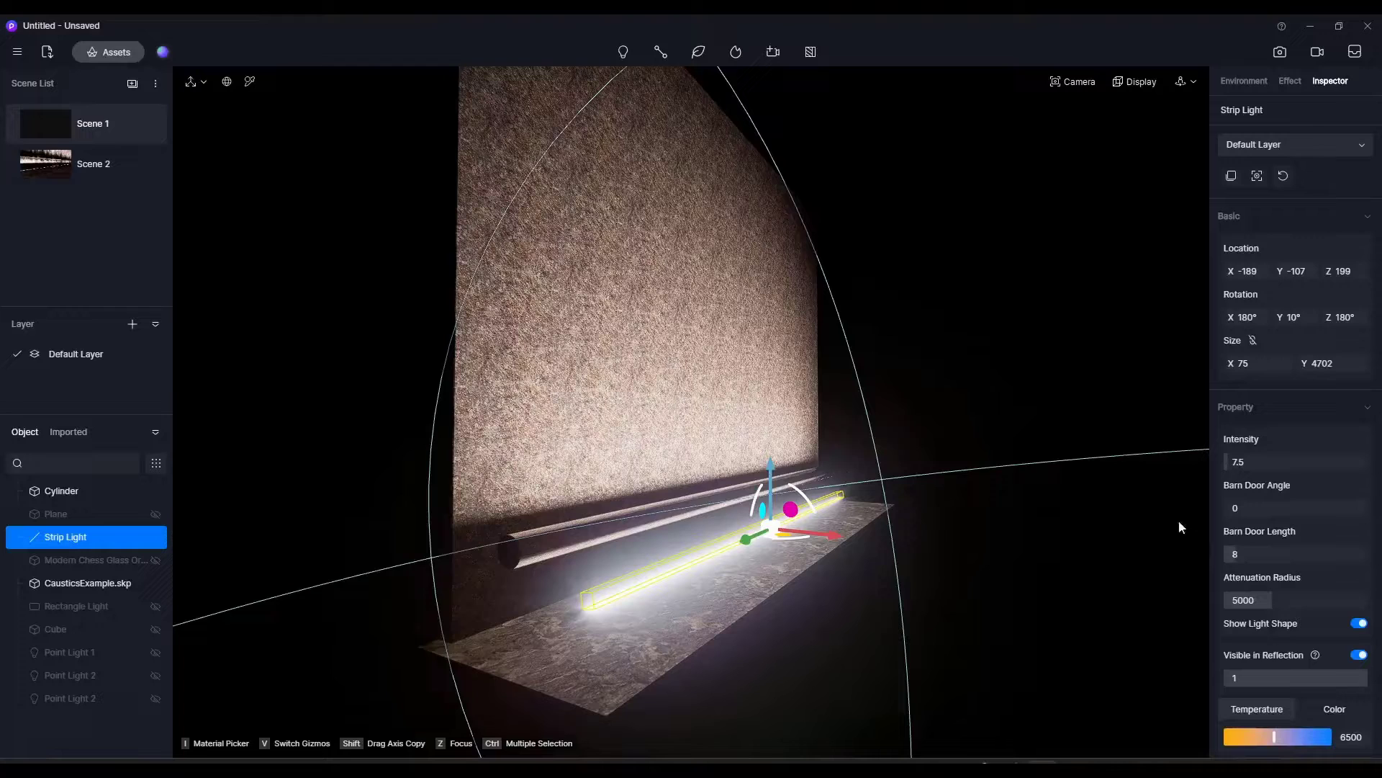
# - Reapply the Transparent template to the cylinder material (refraction 1.52) and turn the view toward the wall
pyautogui.click(662, 513)
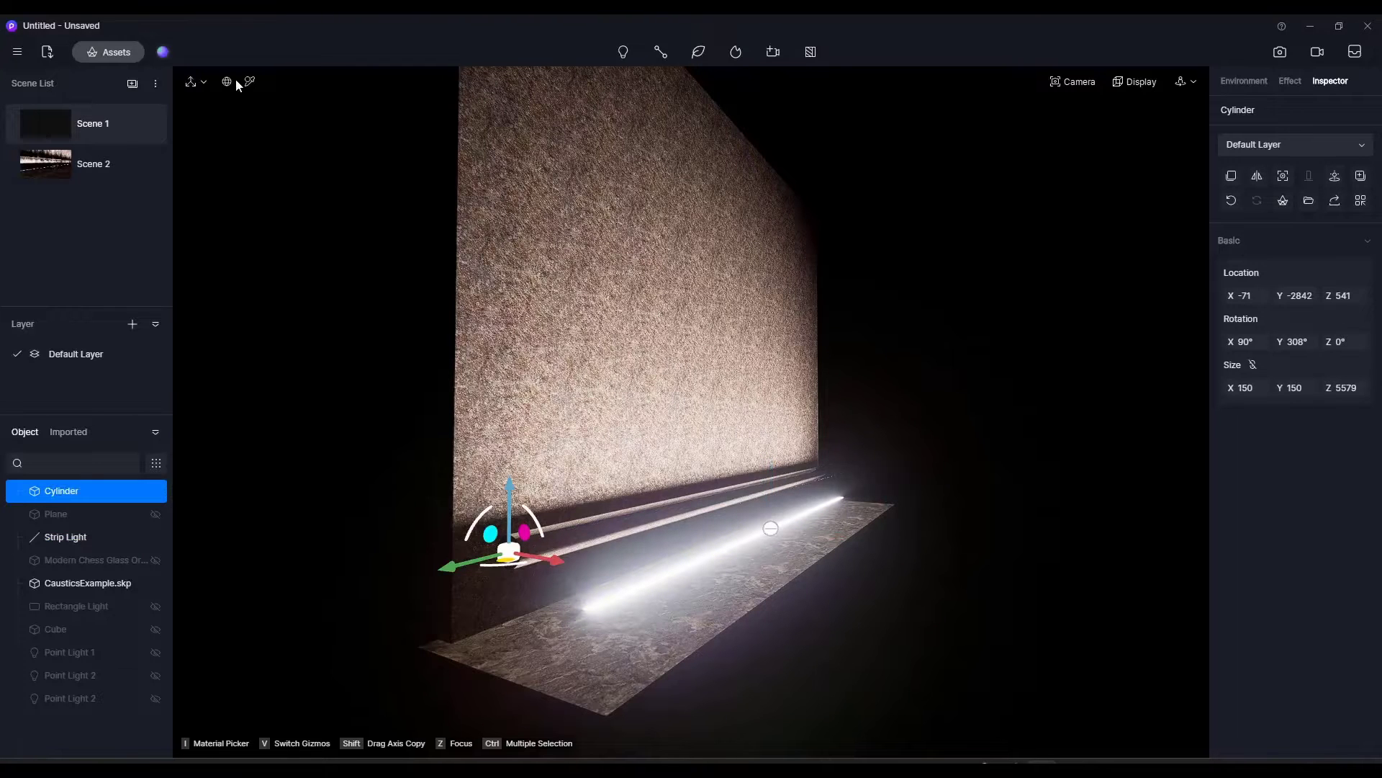
pyautogui.press('Escape')
pyautogui.click(629, 536)
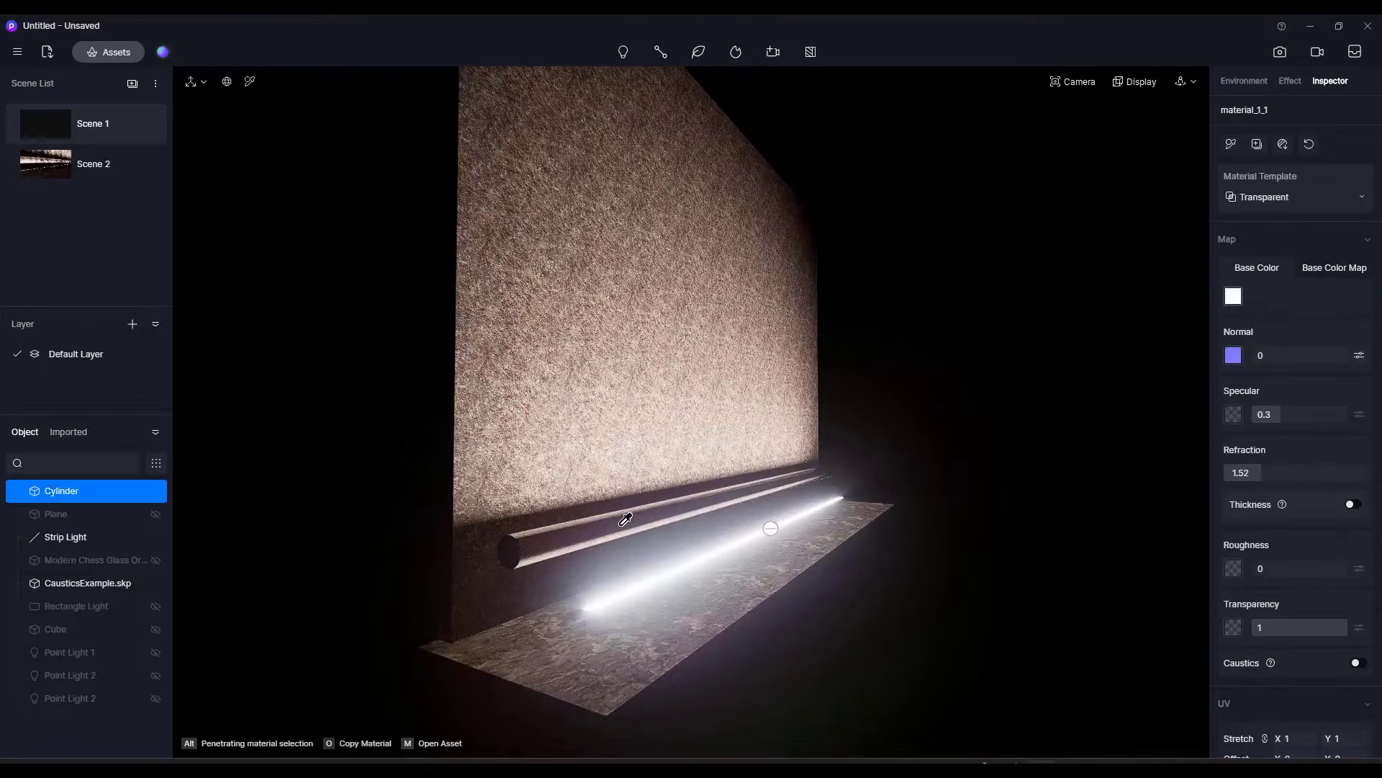
pyautogui.click(1266, 196)
pyautogui.click(1264, 232)
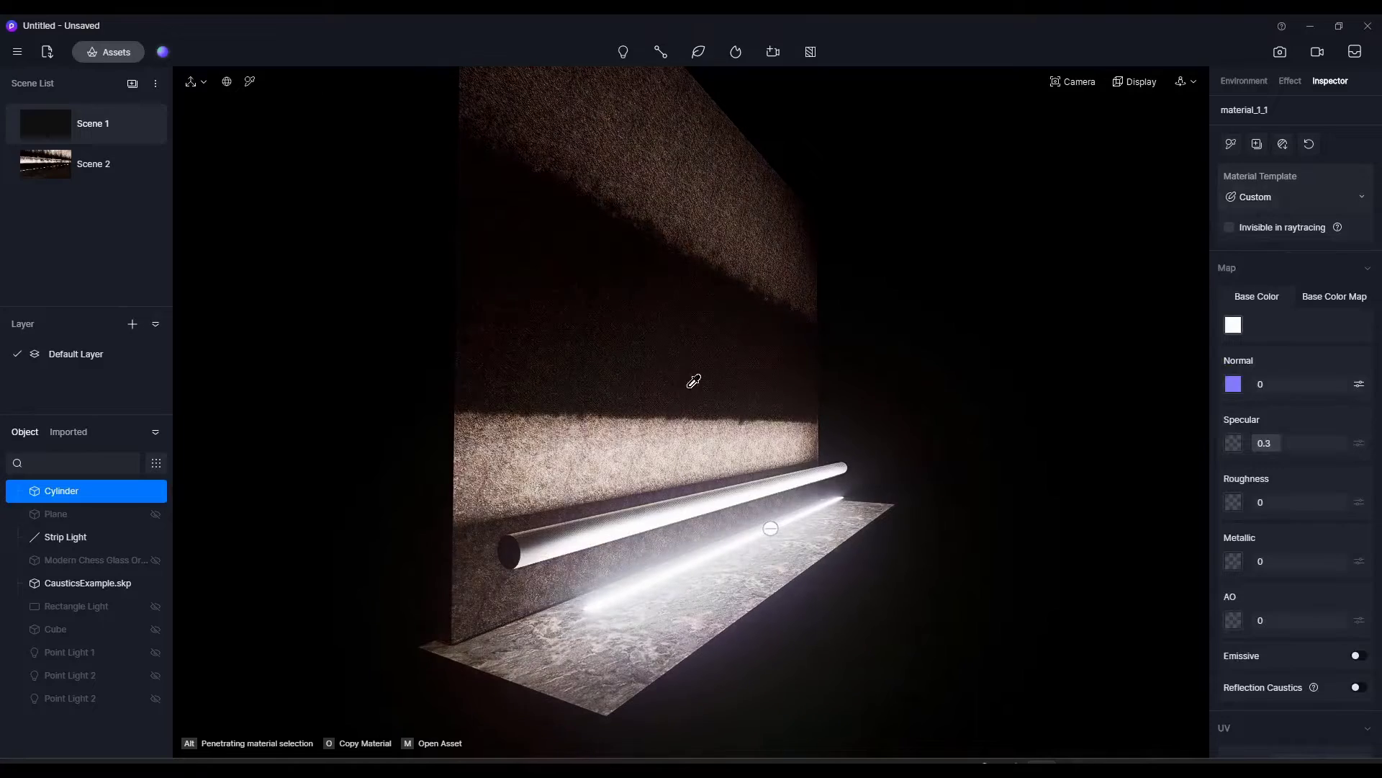
pyautogui.click(1255, 193)
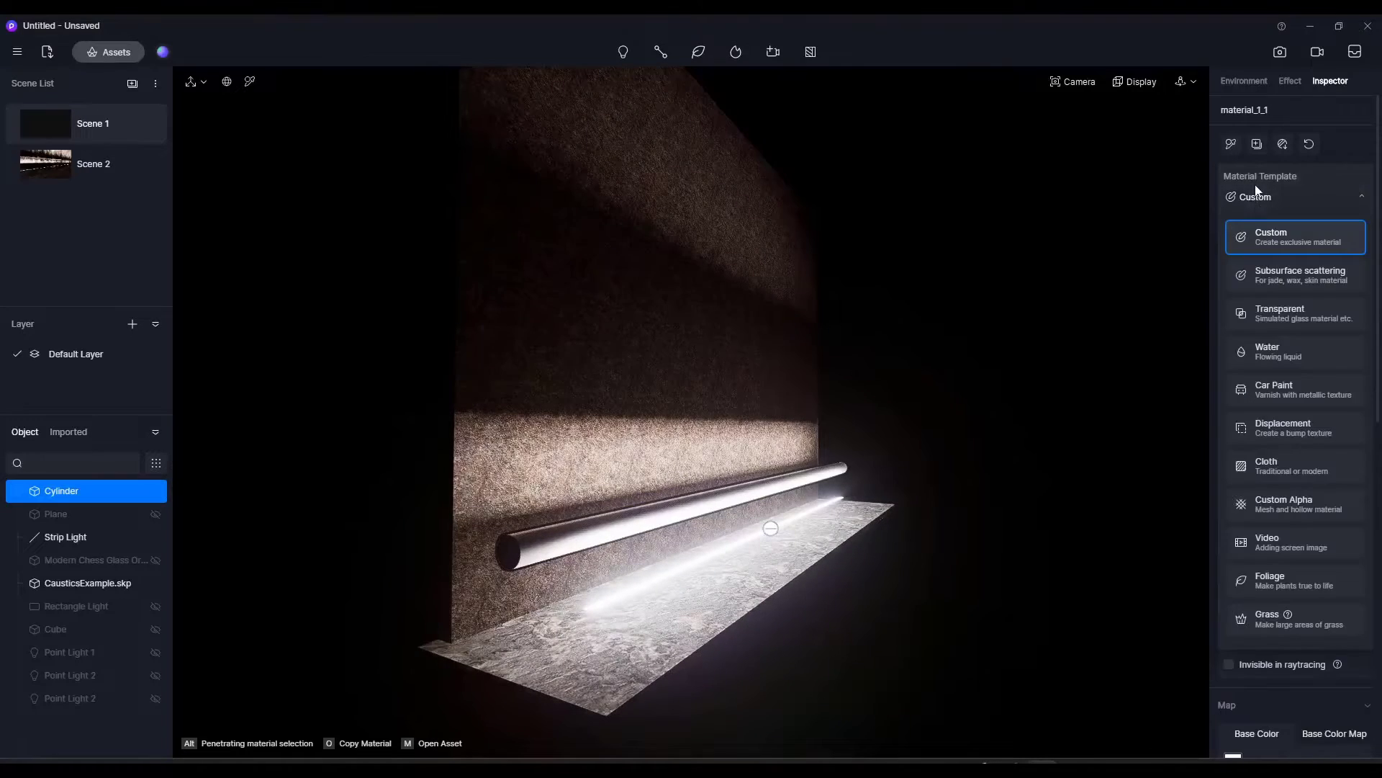
pyautogui.click(1281, 317)
pyautogui.moveTo(947, 394); pyautogui.dragTo(769, 428, button='middle')
pyautogui.moveTo(940, 440); pyautogui.dragTo(494, 525, button='right')
pyautogui.scroll(3, 475, 522)
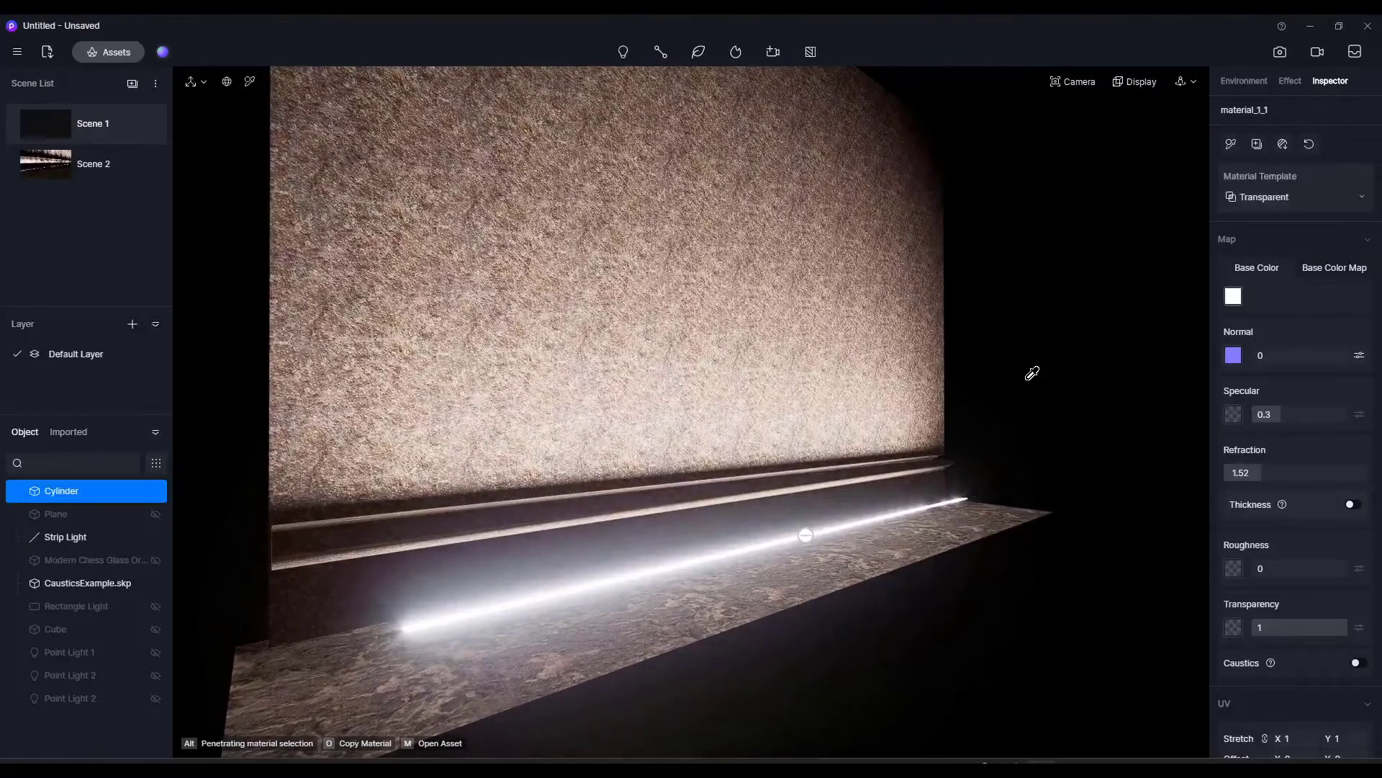
pyautogui.moveTo(1030, 374); pyautogui.dragTo(1007, 420, button='right')
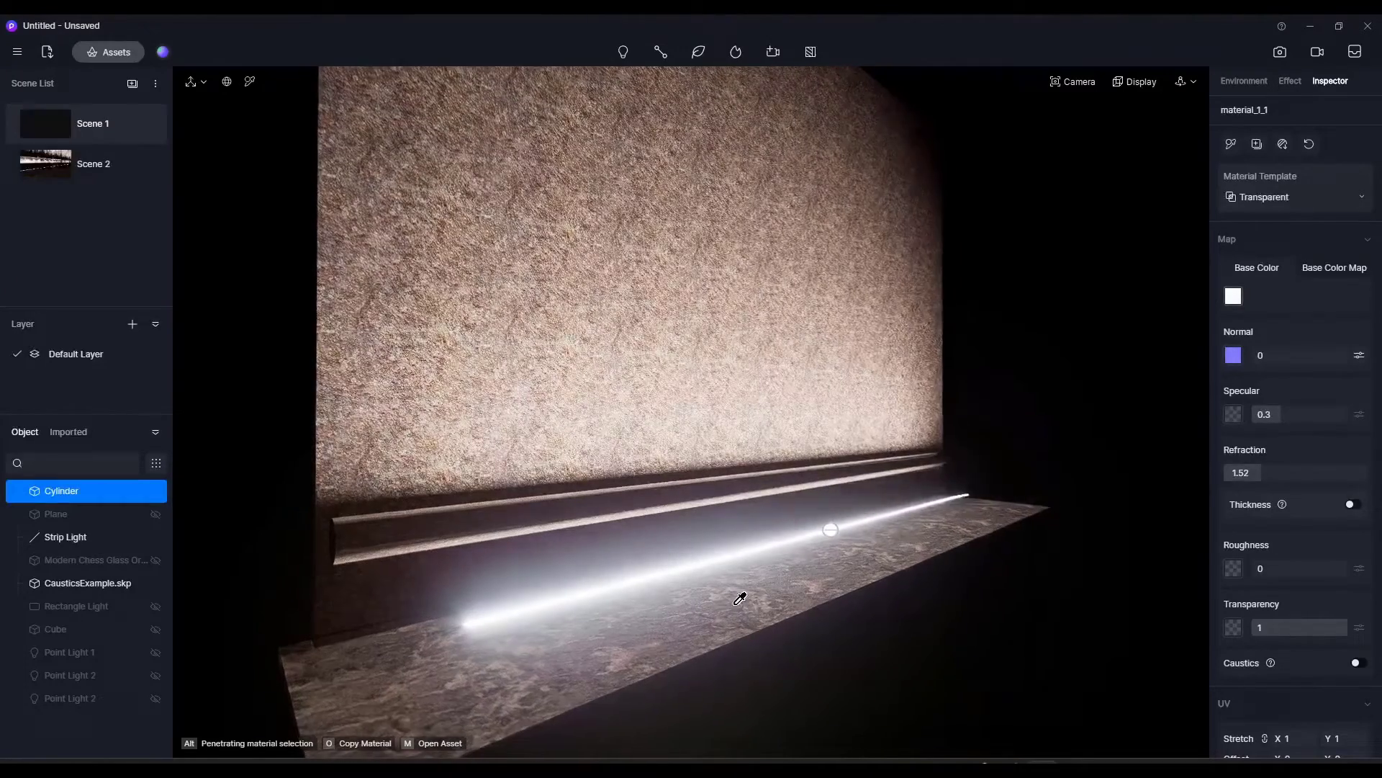
# - Turn the strip light's caustics off and back on, setting caustics intensity to 1.2
pyautogui.moveTo(735, 604); pyautogui.dragTo(767, 603, button='middle')
pyautogui.click(826, 530)
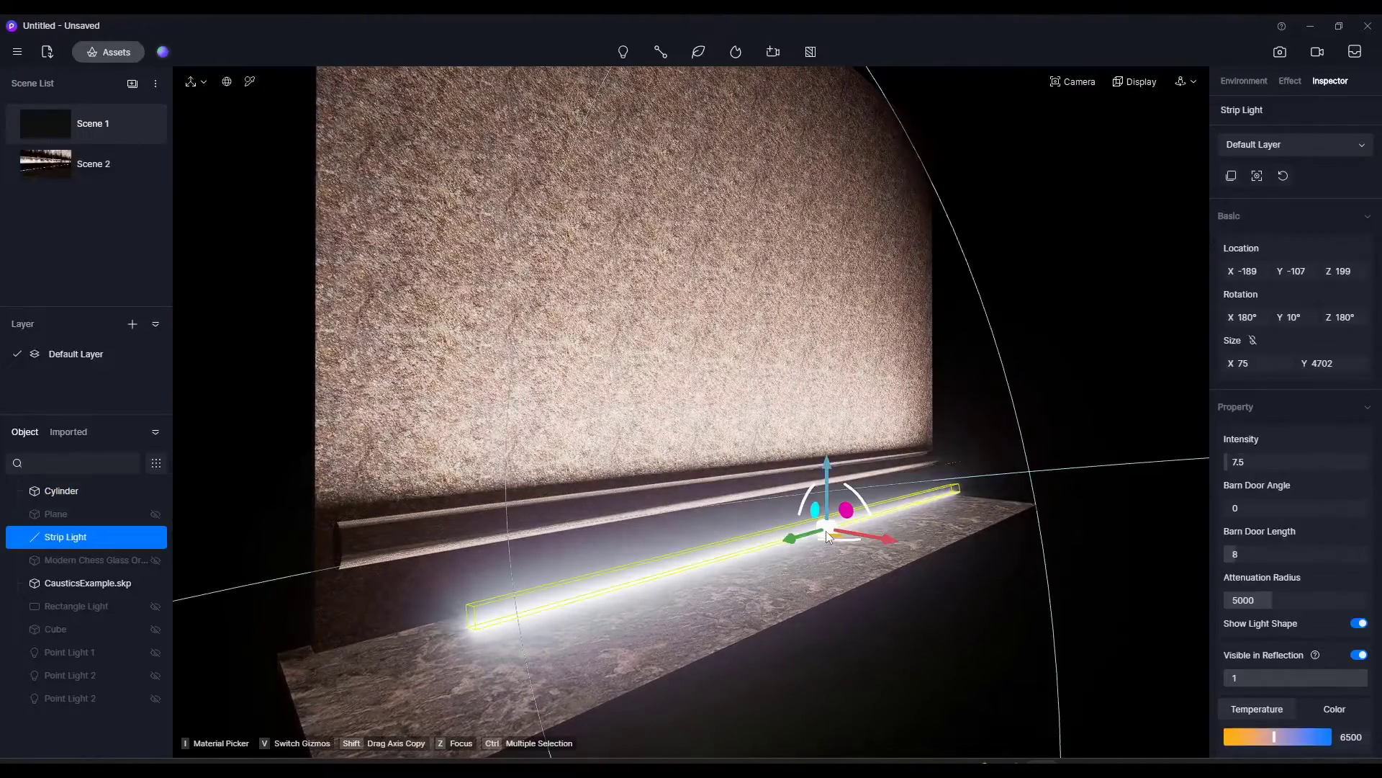
pyautogui.scroll(-2, 1303, 368)
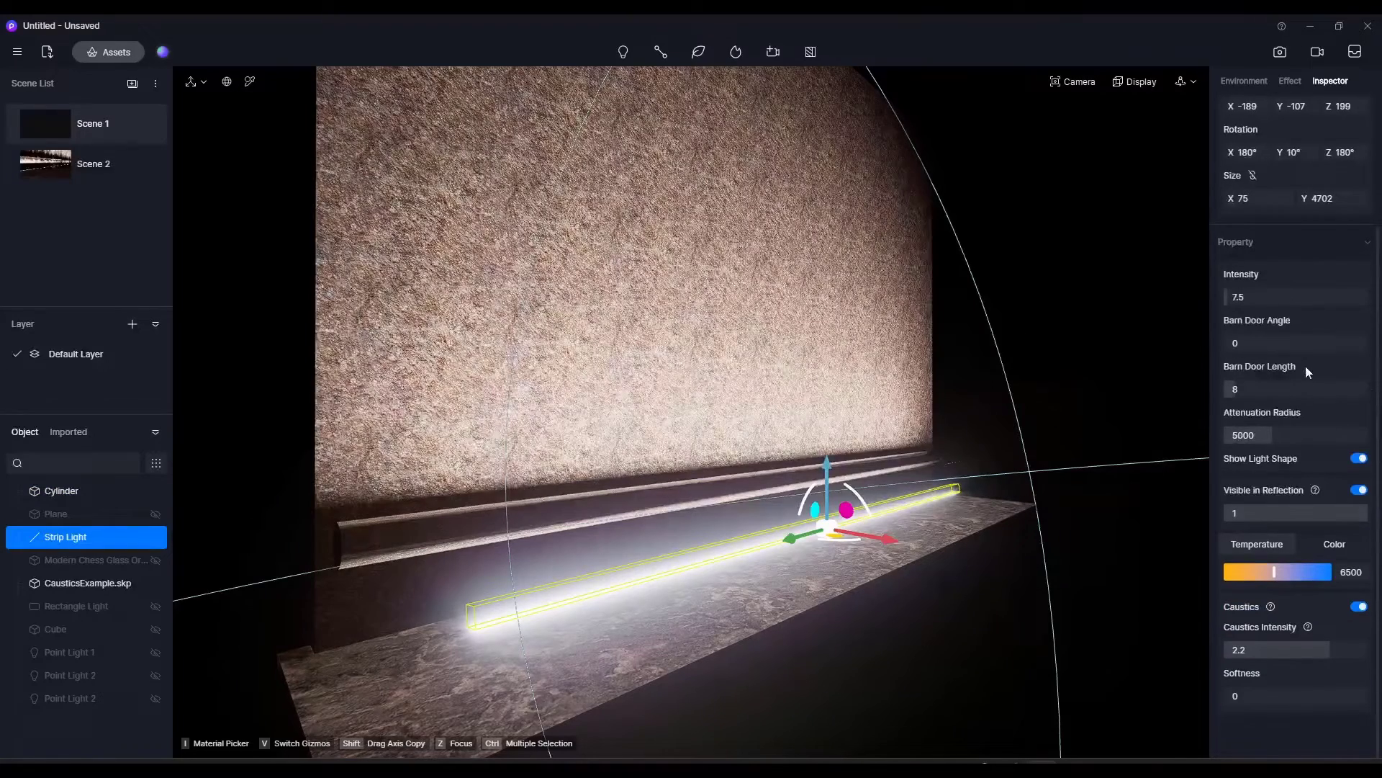
pyautogui.click(1359, 607)
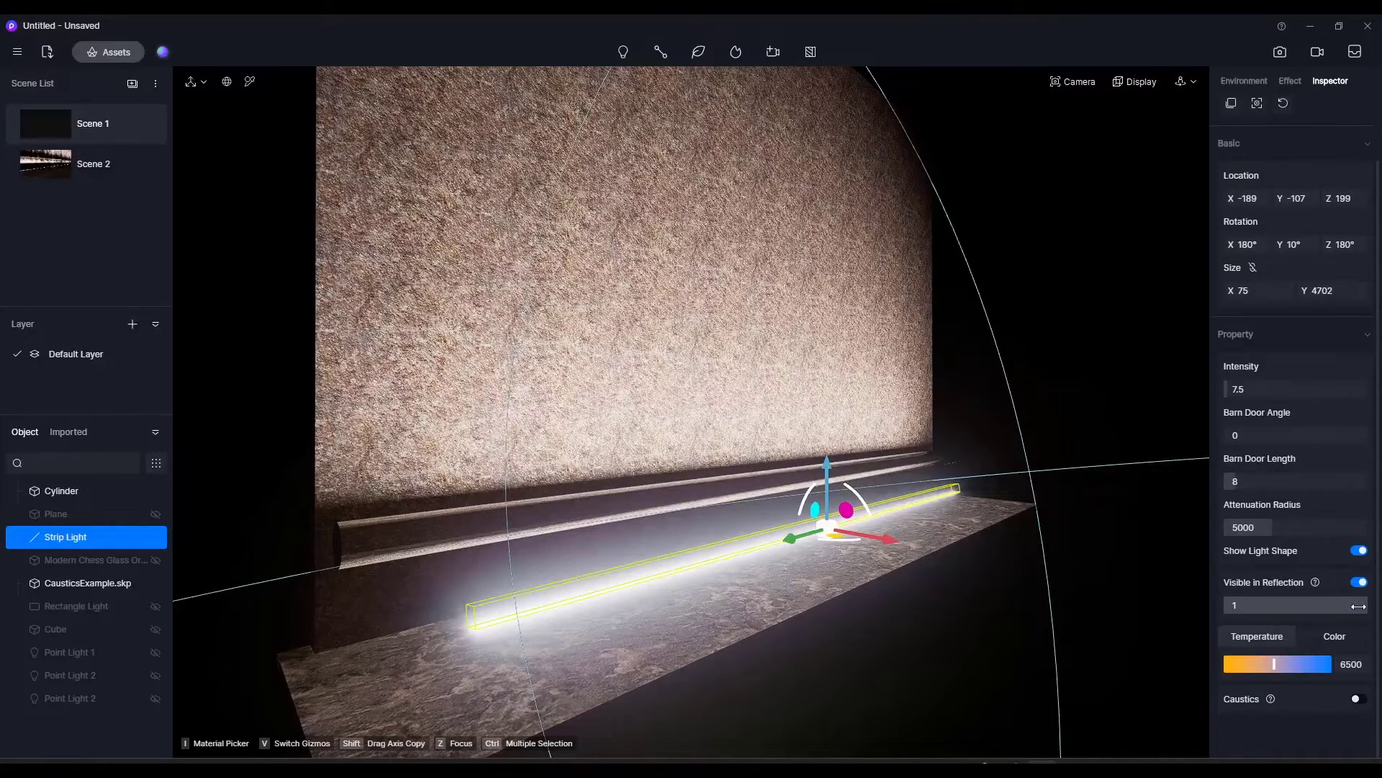
pyautogui.click(1358, 700)
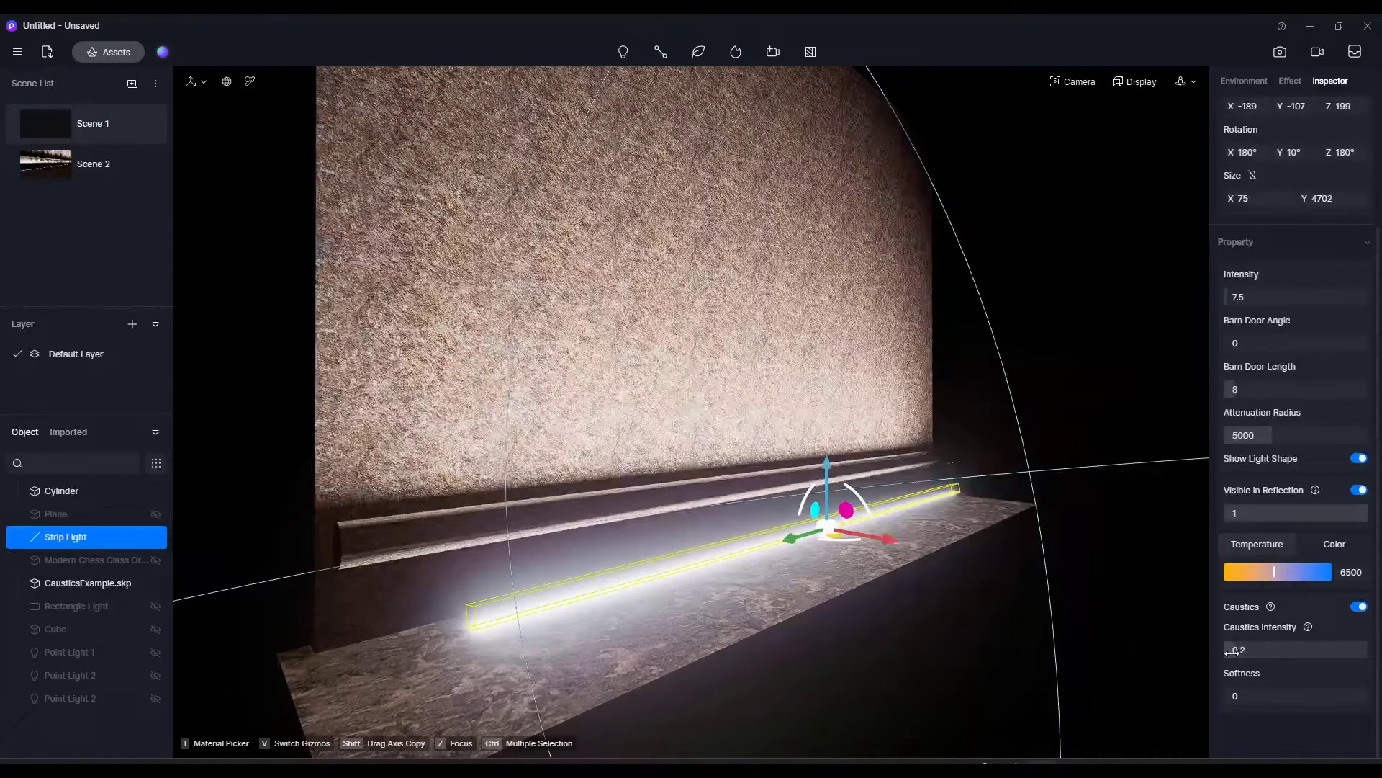
pyautogui.moveTo(1281, 652); pyautogui.dragTo(1282, 653)
pyautogui.moveTo(837, 484); pyautogui.dragTo(987, 479, button='middle')
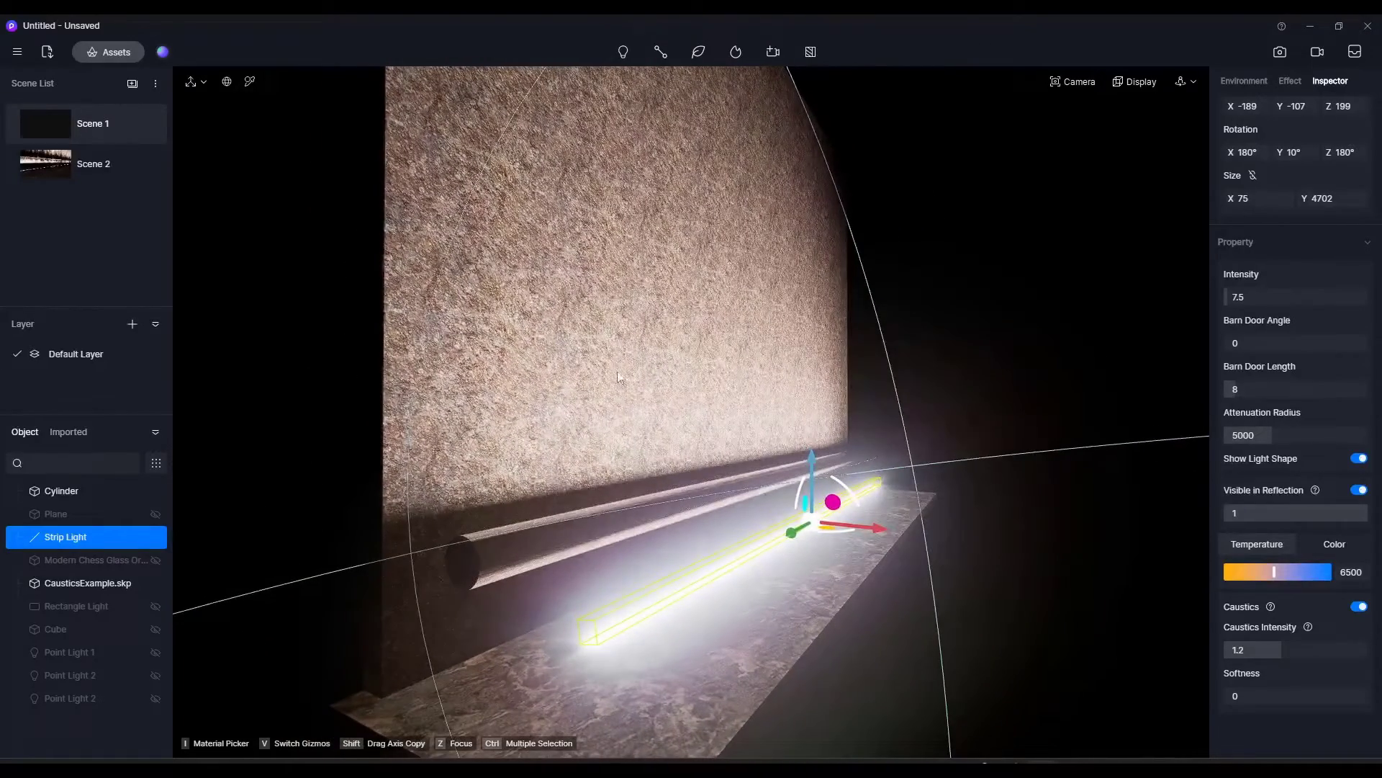
pyautogui.press('Escape')
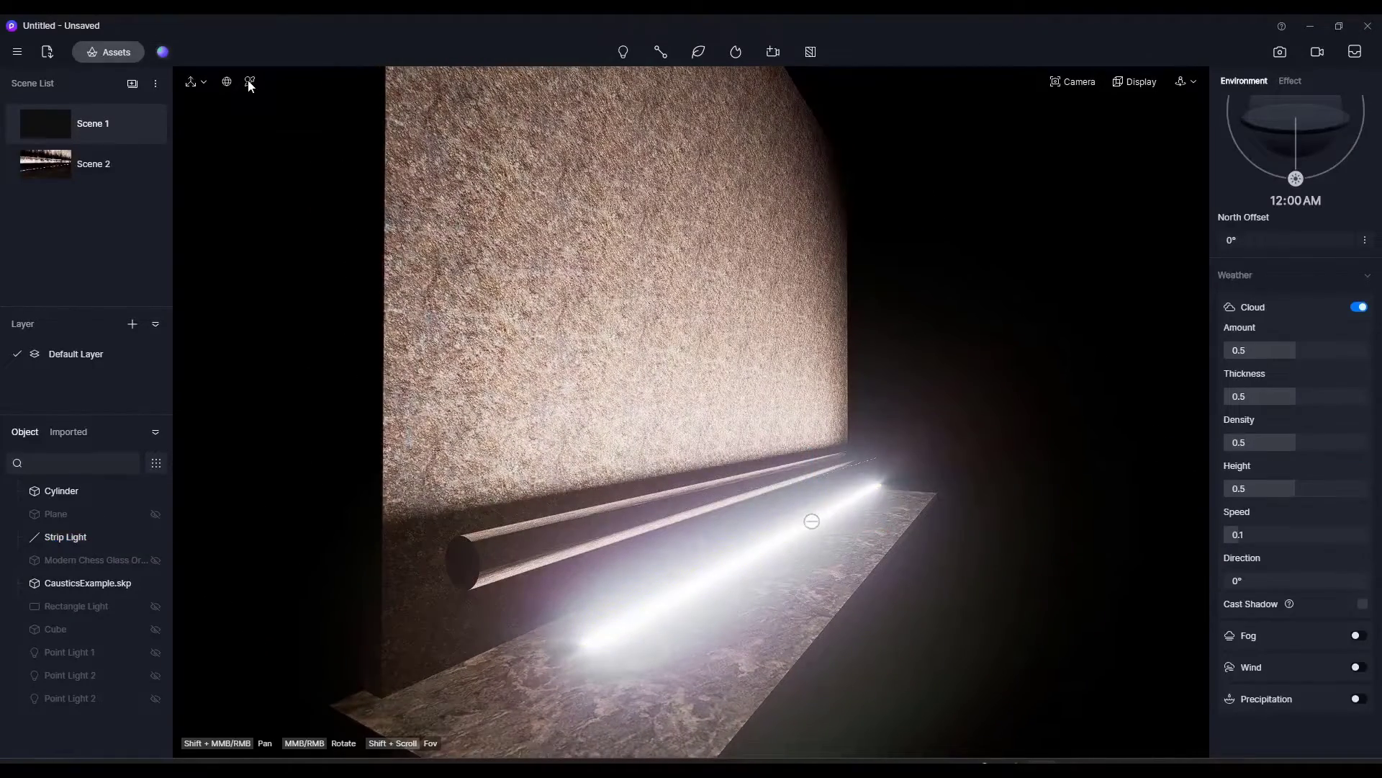
# - Enable caustics on the glass cylinder's material, comparing it off and on
pyautogui.click(614, 517)
pyautogui.scroll(-2, 1267, 533)
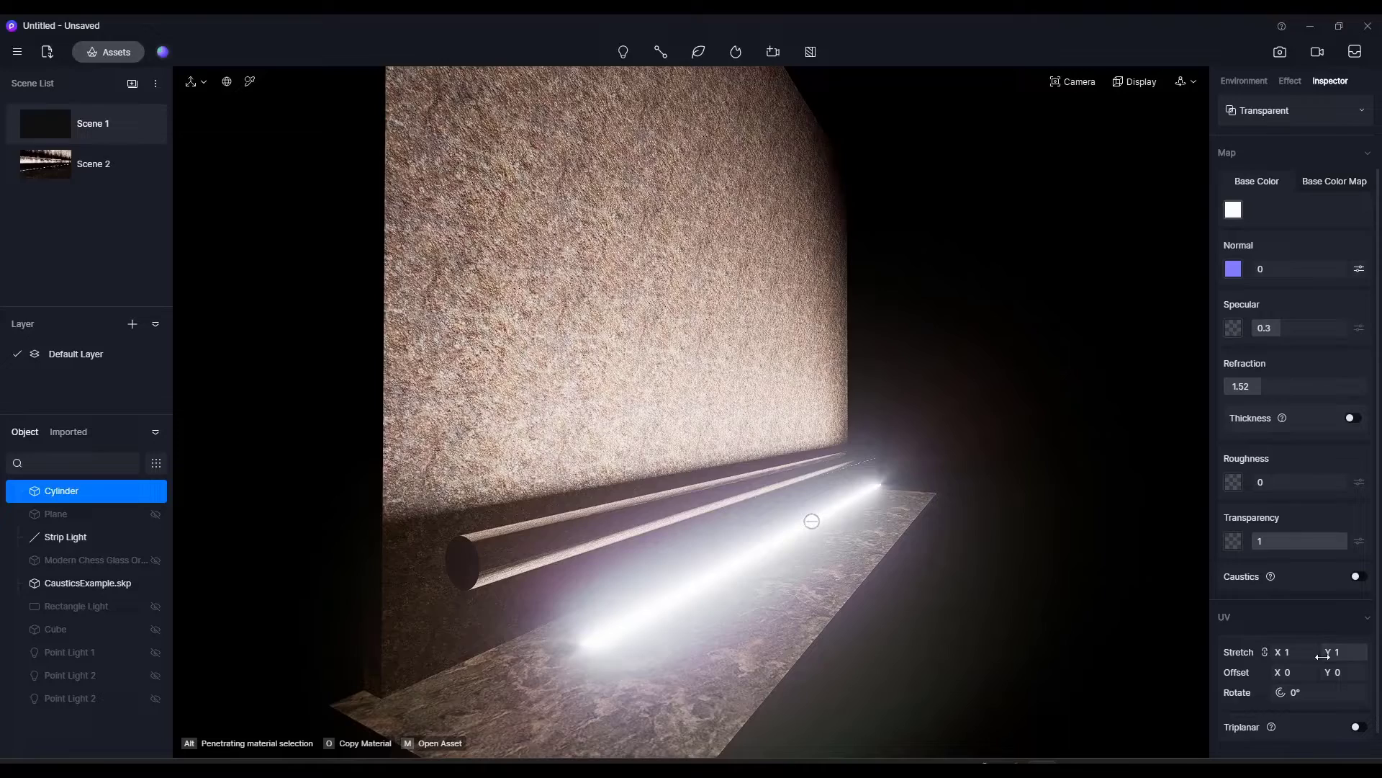
pyautogui.click(1357, 577)
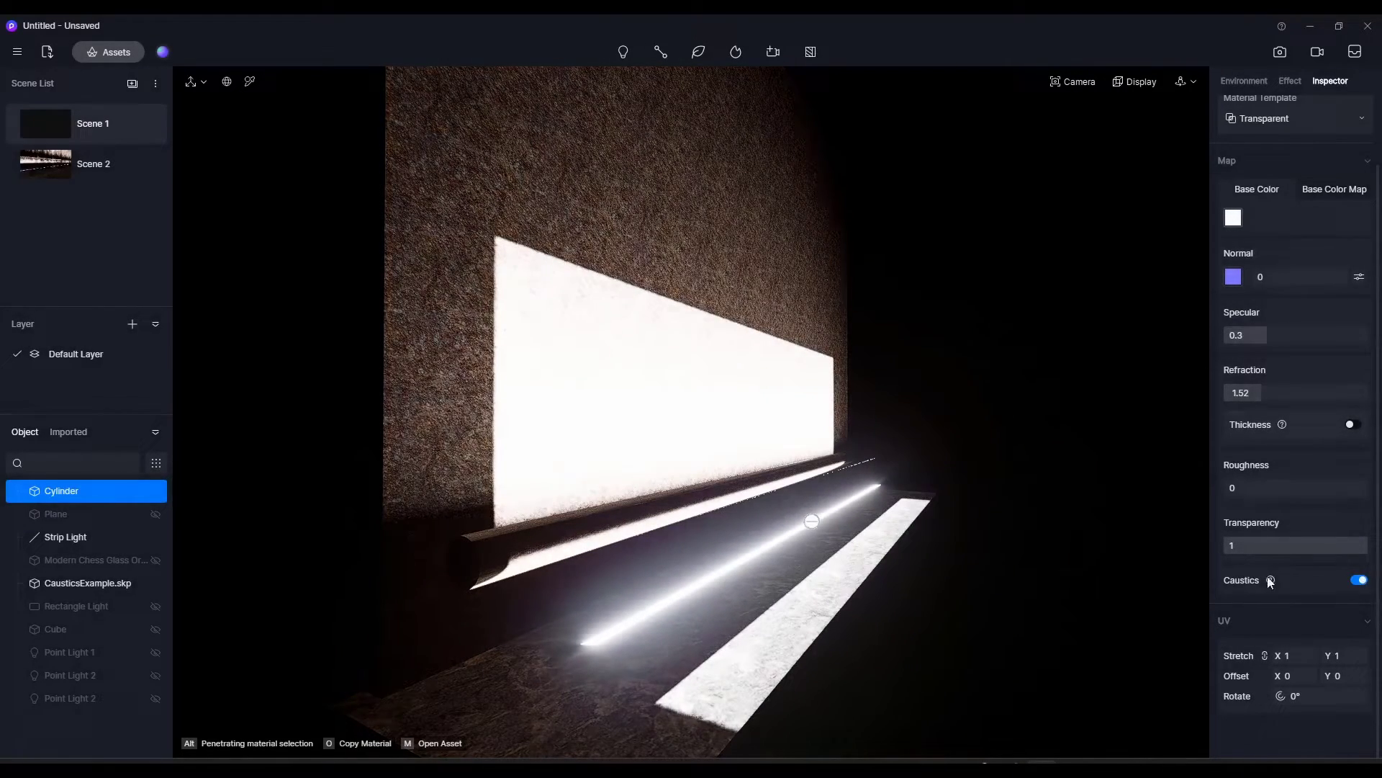
pyautogui.moveTo(703, 501)
pyautogui.mouseDown(button='right')
pyautogui.moveTo(956, 510)
pyautogui.moveTo(774, 502)
pyautogui.moveTo(997, 496)
pyautogui.moveTo(730, 502)
pyautogui.mouseUp(button='right')
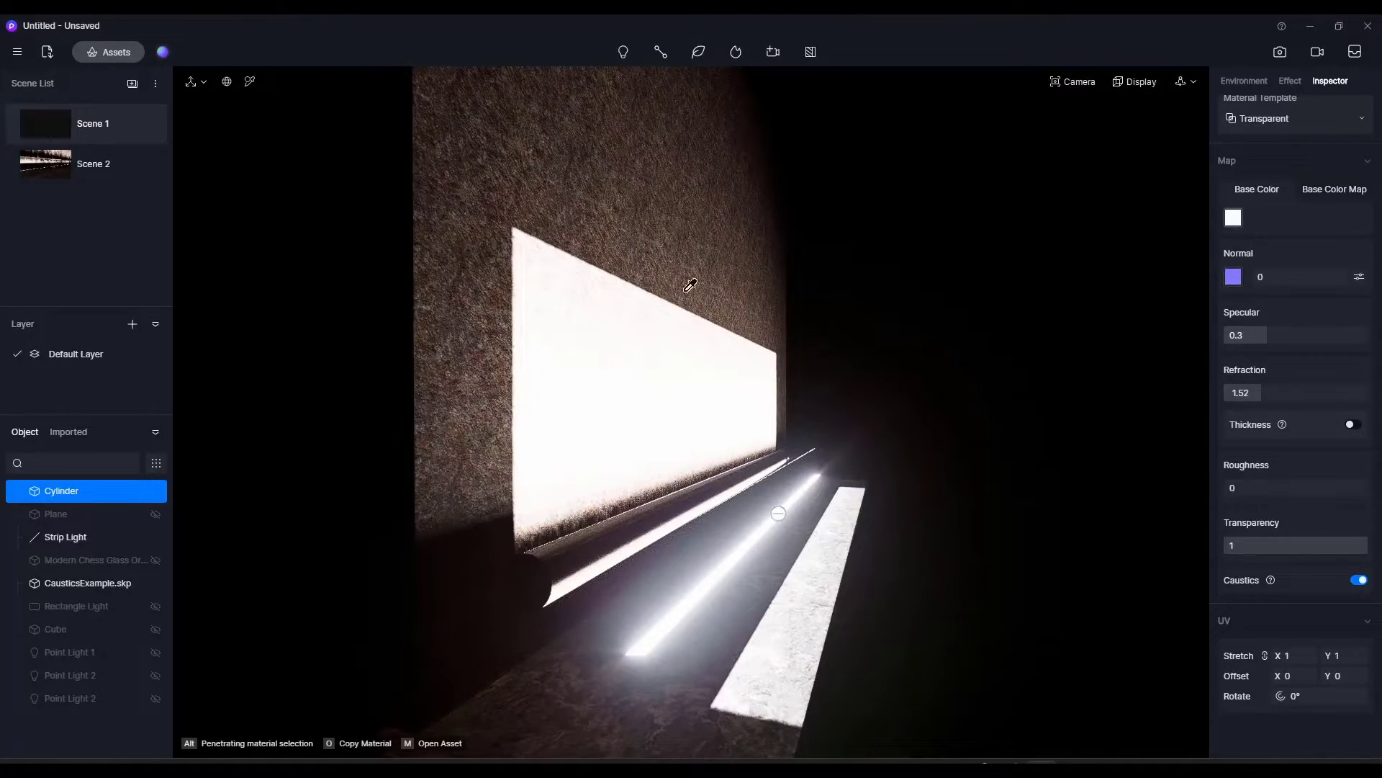
pyautogui.moveTo(690, 285); pyautogui.dragTo(828, 338, button='right')
pyautogui.click(1358, 578)
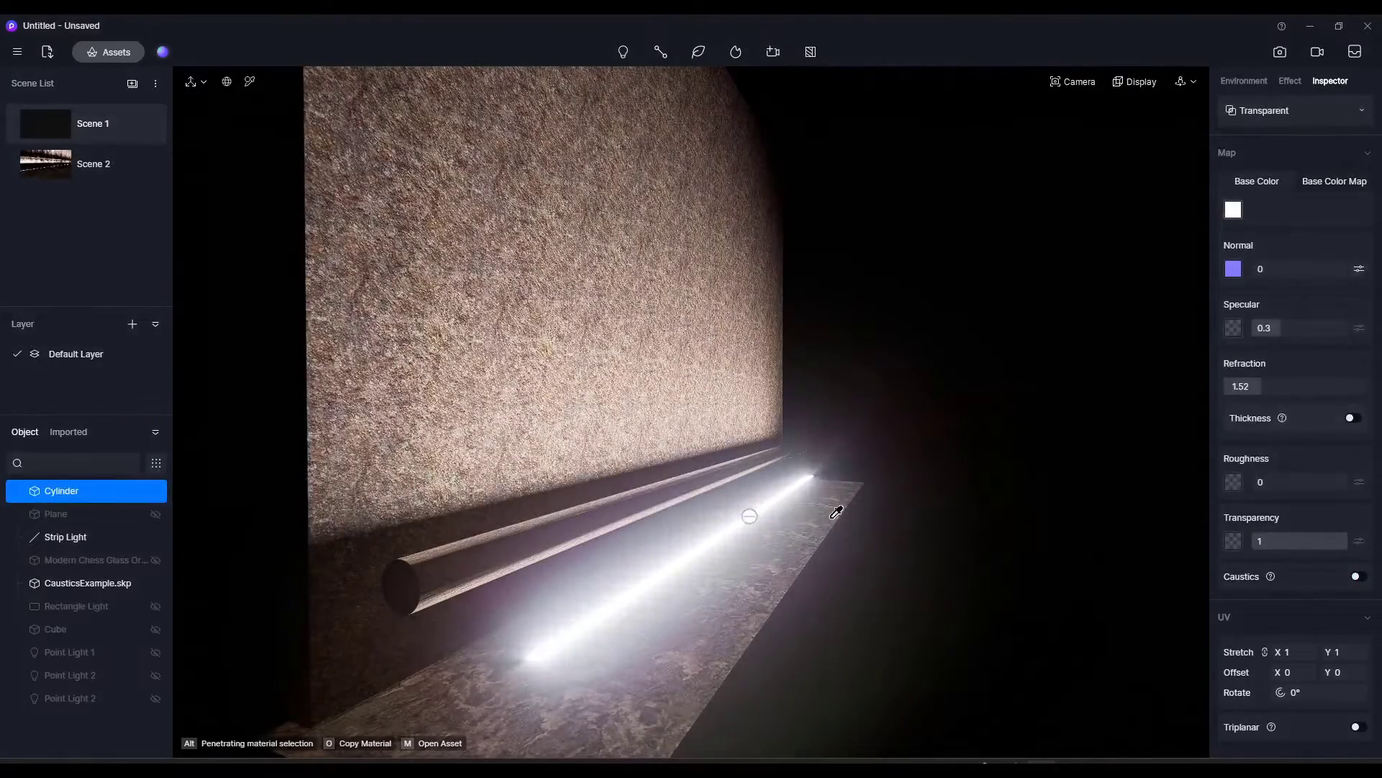
pyautogui.click(1358, 578)
pyautogui.moveTo(734, 475); pyautogui.dragTo(749, 515, button='right')
# - Slide the strip light sideways along X to -158
pyautogui.press('i')
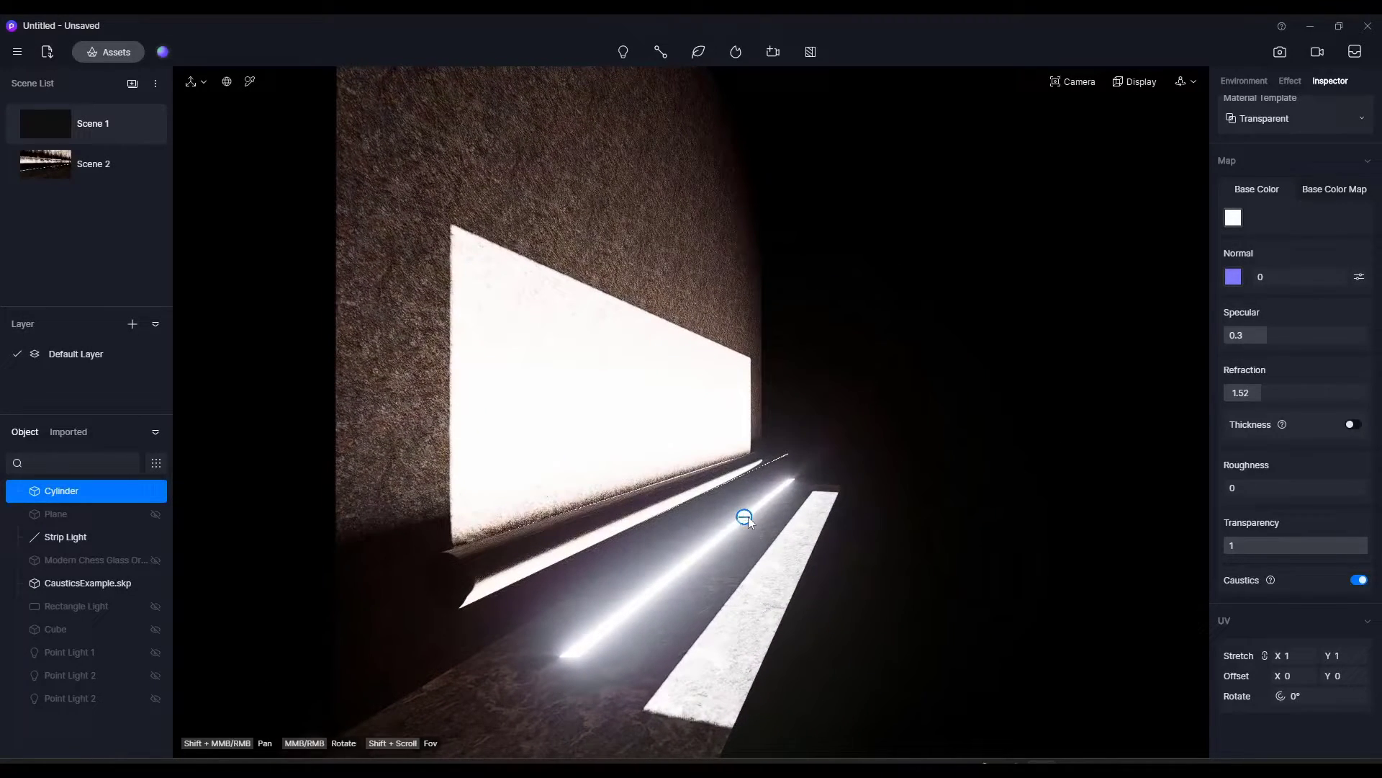
pyautogui.click(745, 516)
pyautogui.moveTo(806, 521)
pyautogui.mouseDown()
pyautogui.moveTo(781, 520)
pyautogui.moveTo(811, 525)
pyautogui.moveTo(798, 522)
pyautogui.mouseUp()
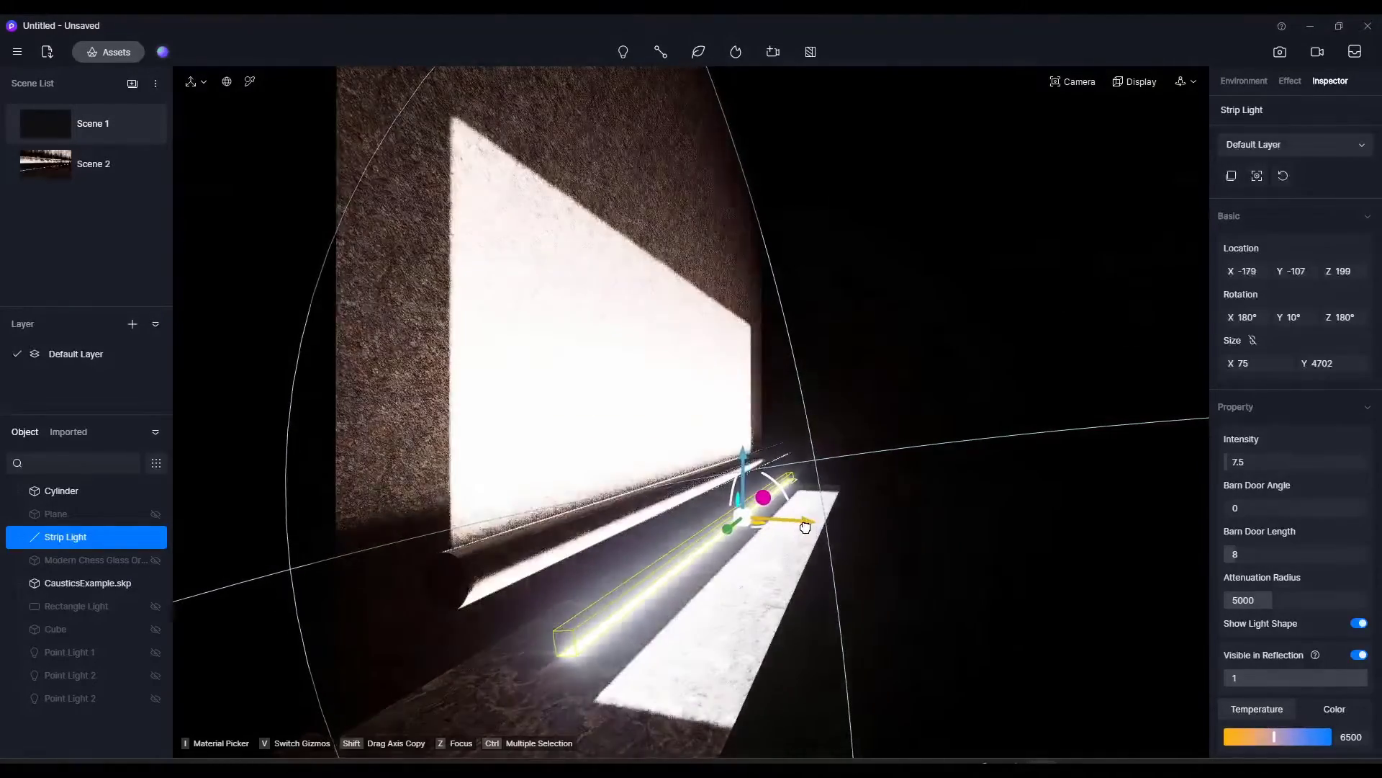
pyautogui.moveTo(888, 498); pyautogui.dragTo(822, 547, button='middle')
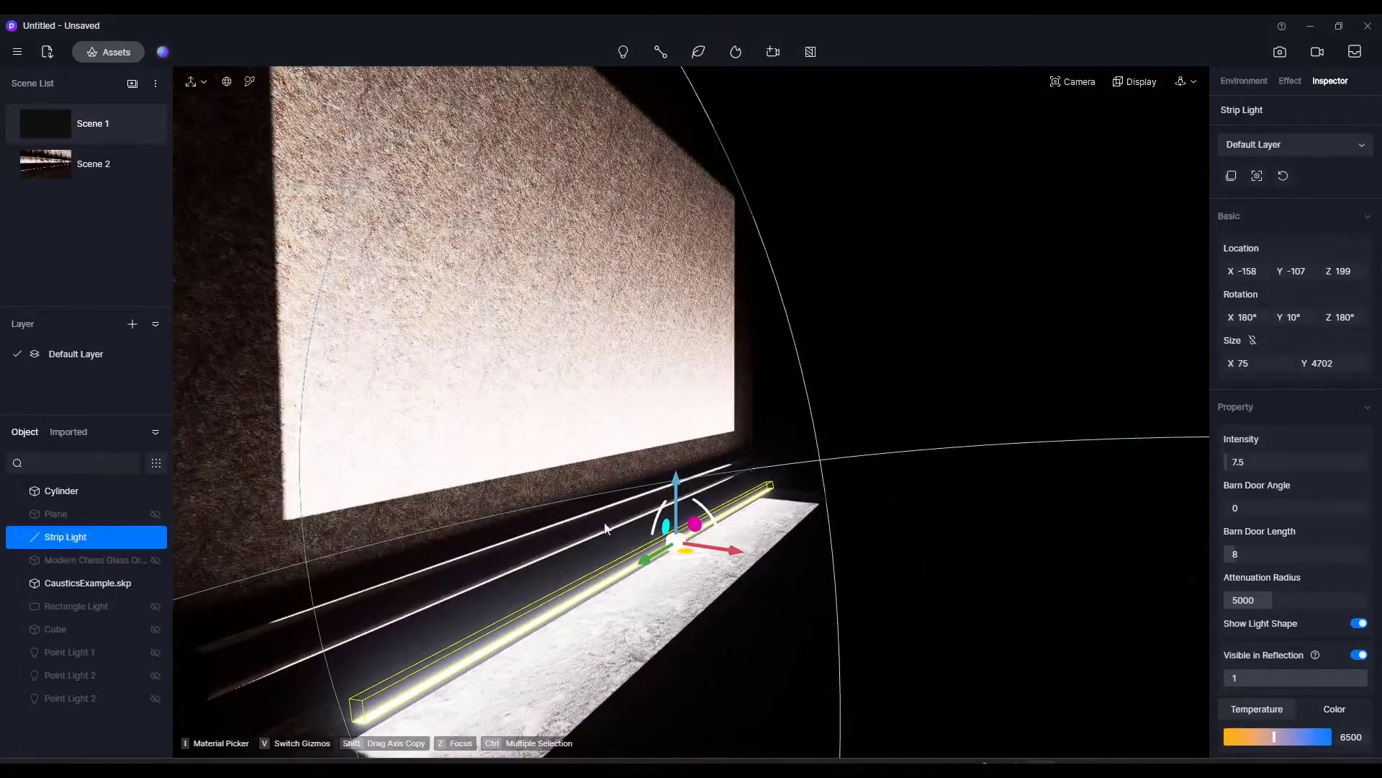
# - Orbit and zoom around the strip light to inspect the caustics on the wall and floor
pyautogui.moveTo(508, 288); pyautogui.dragTo(504, 472, button='right')
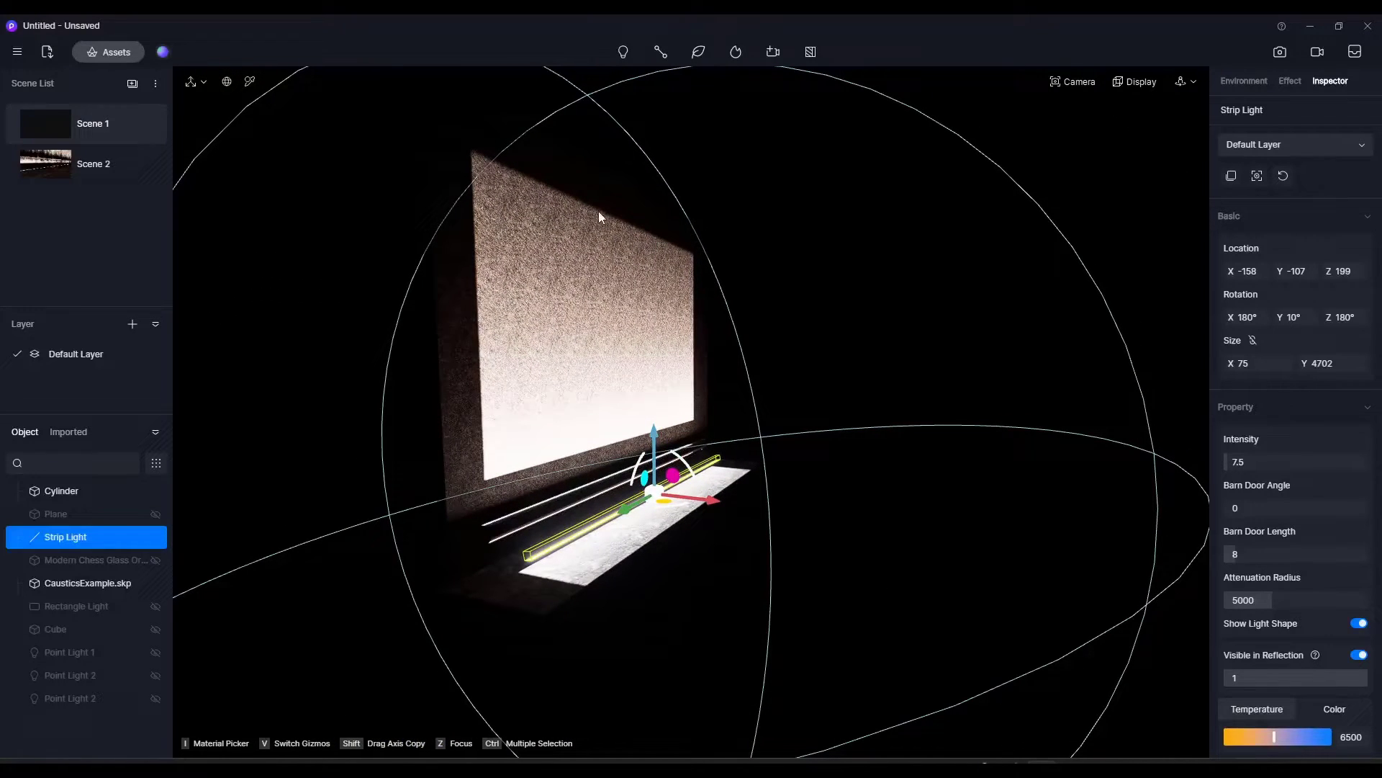
pyautogui.moveTo(671, 286); pyautogui.dragTo(534, 398, button='right')
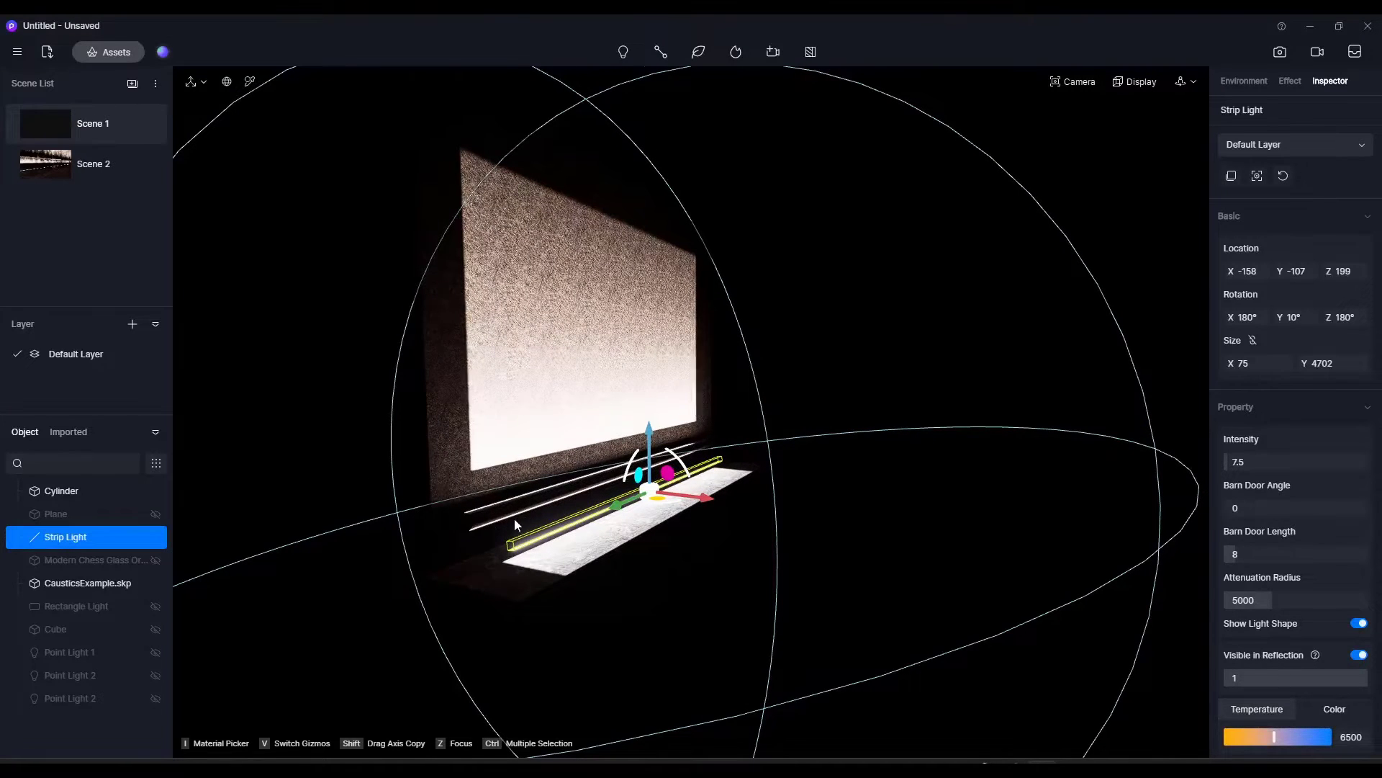
pyautogui.scroll(10, 514, 520)
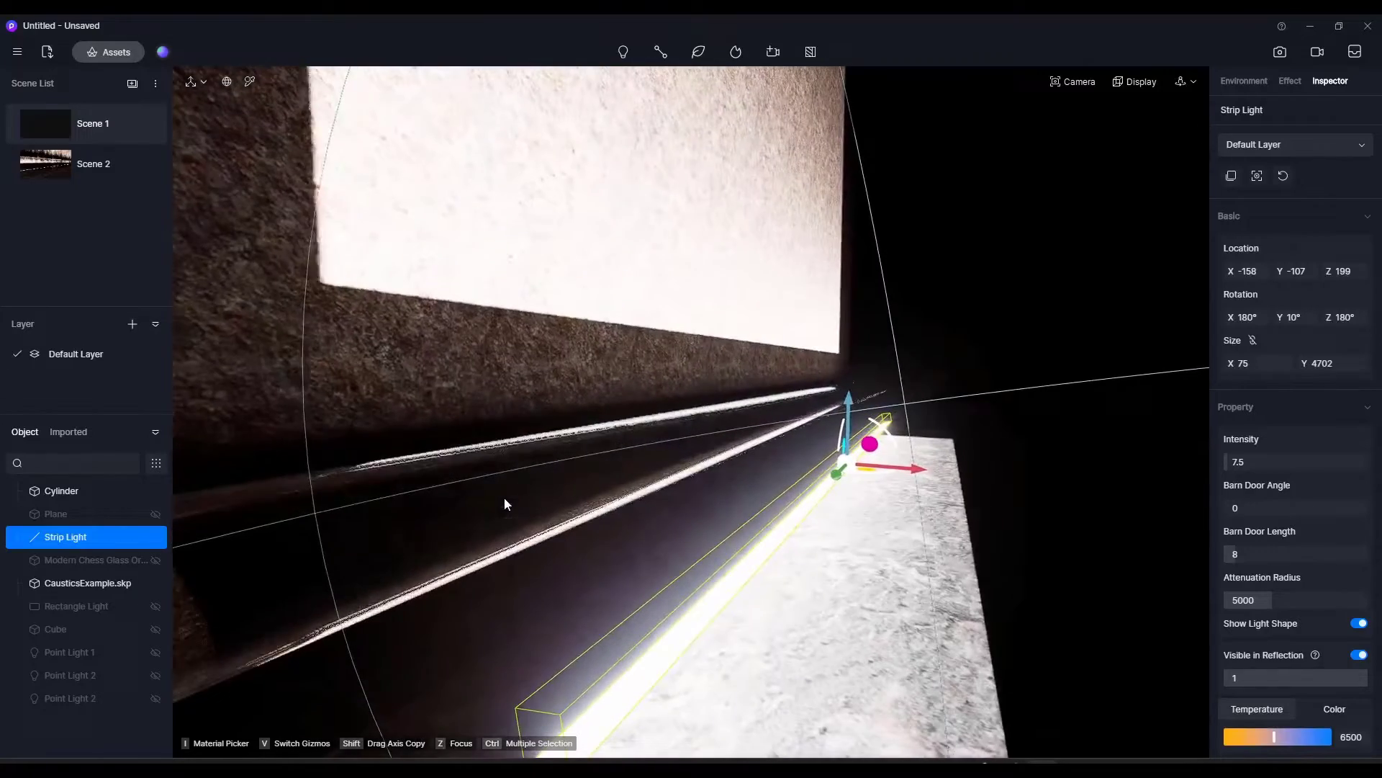
pyautogui.moveTo(505, 499); pyautogui.dragTo(560, 515, button='right')
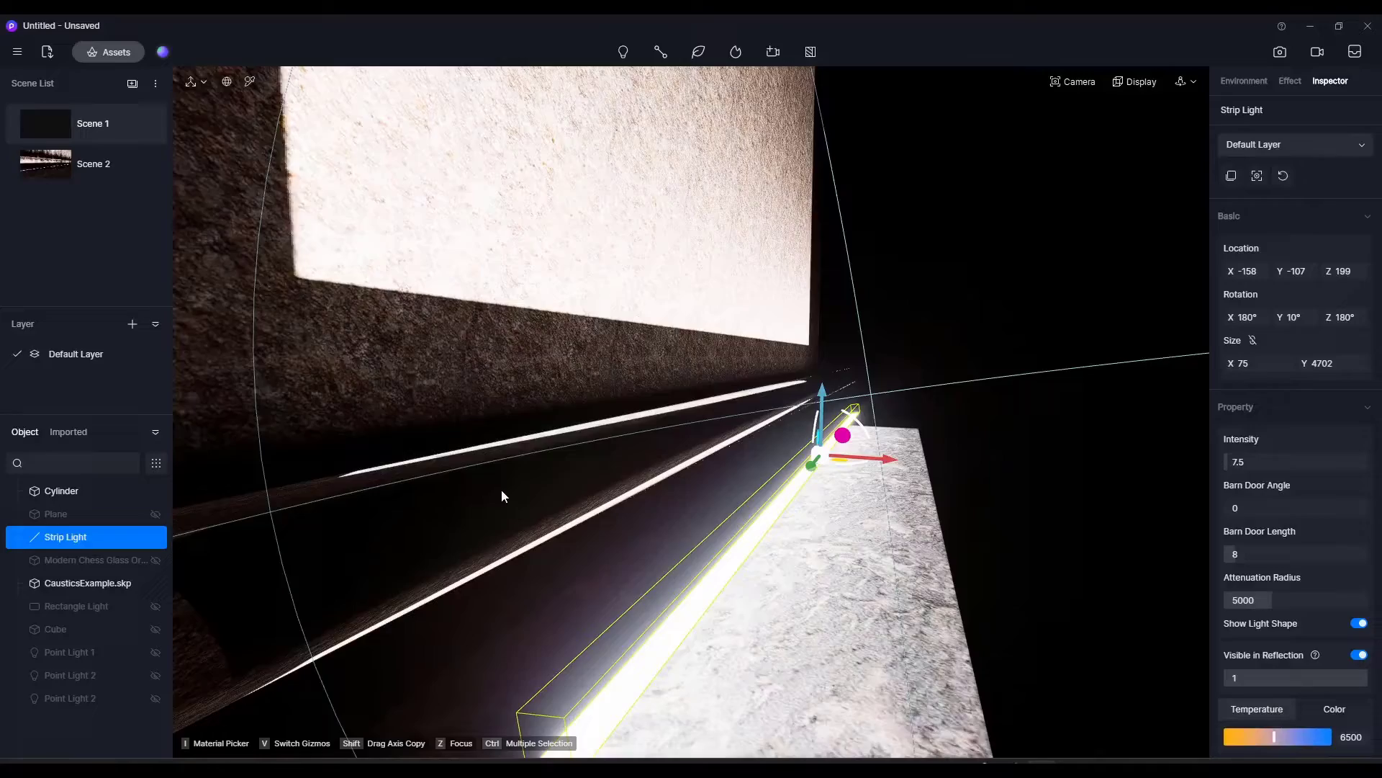
pyautogui.moveTo(502, 491); pyautogui.dragTo(550, 487, button='right')
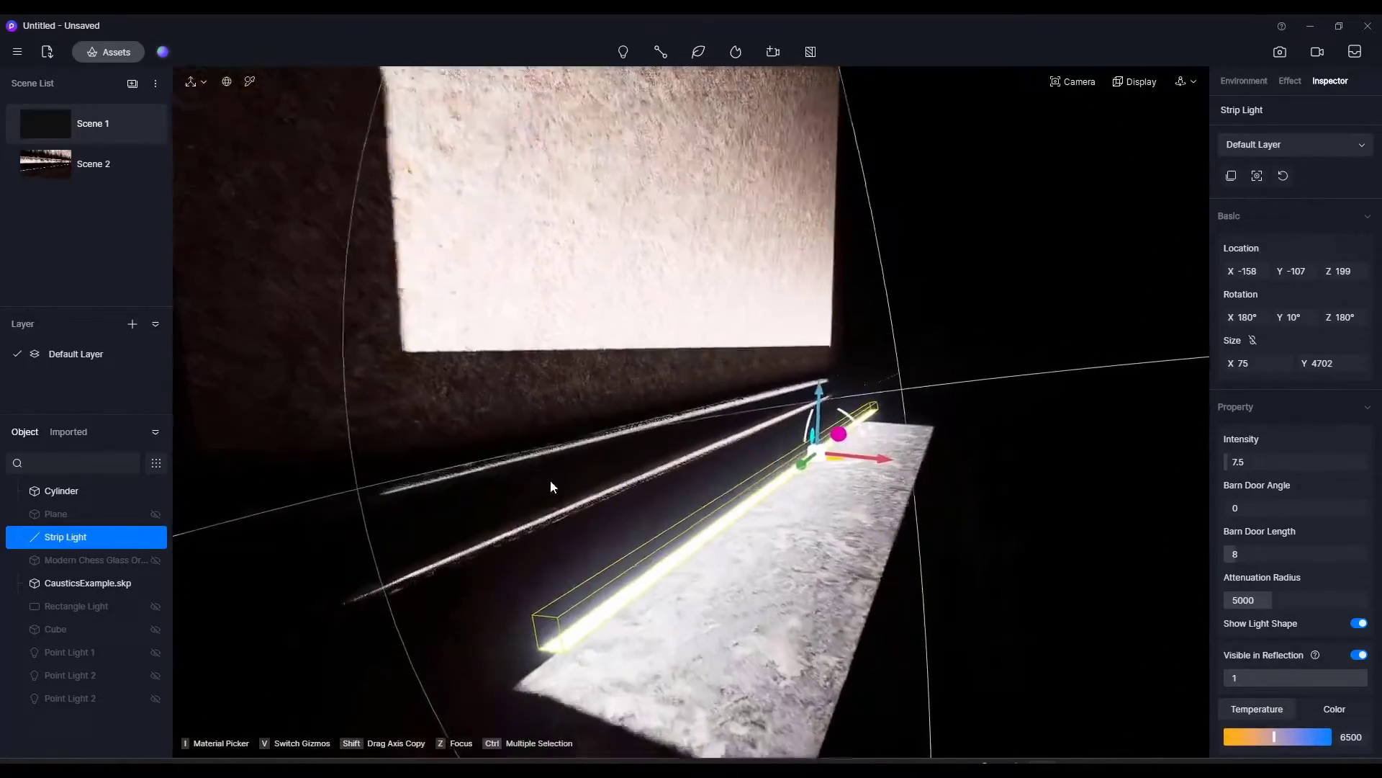
pyautogui.scroll(-1, 551, 481)
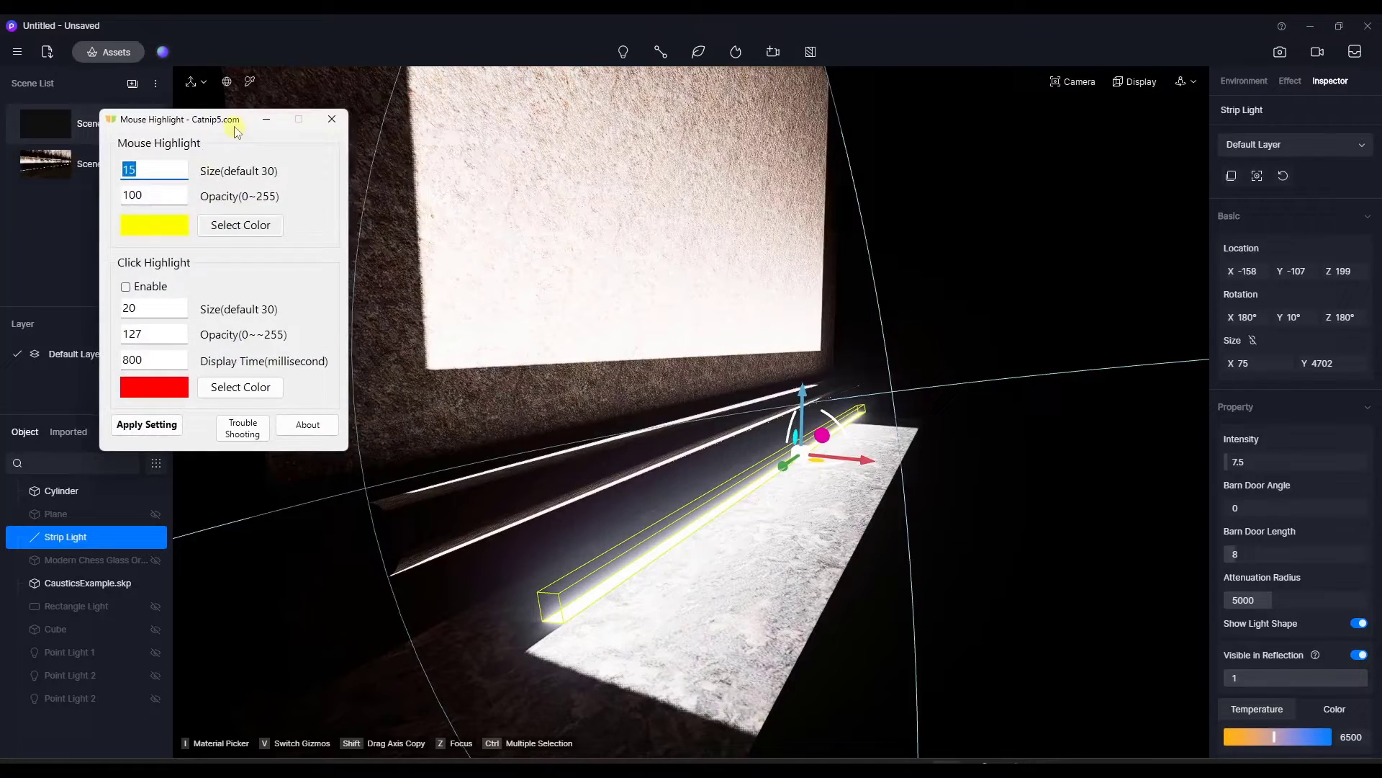
pyautogui.moveTo(218, 124); pyautogui.dragTo(0, 106)
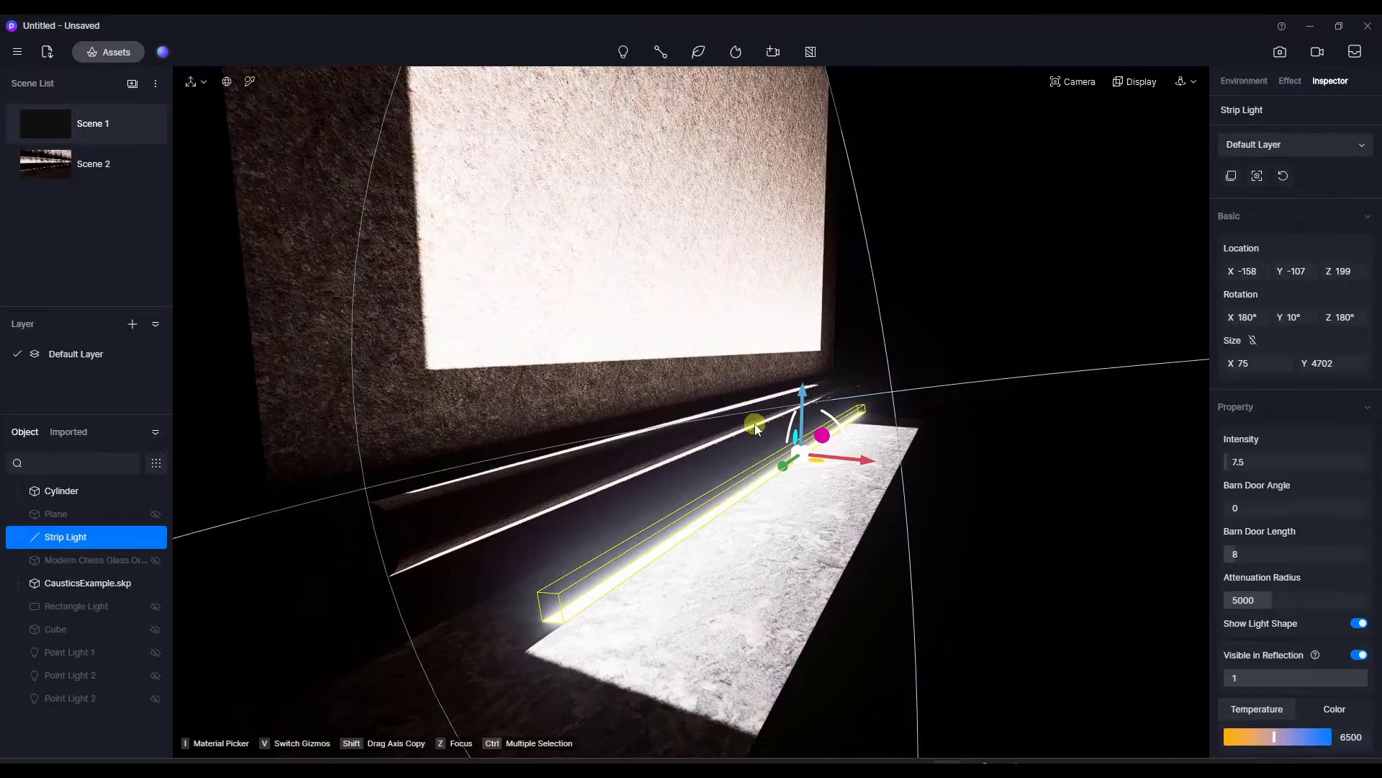
pyautogui.moveTo(619, 494); pyautogui.dragTo(750, 423, button='middle')
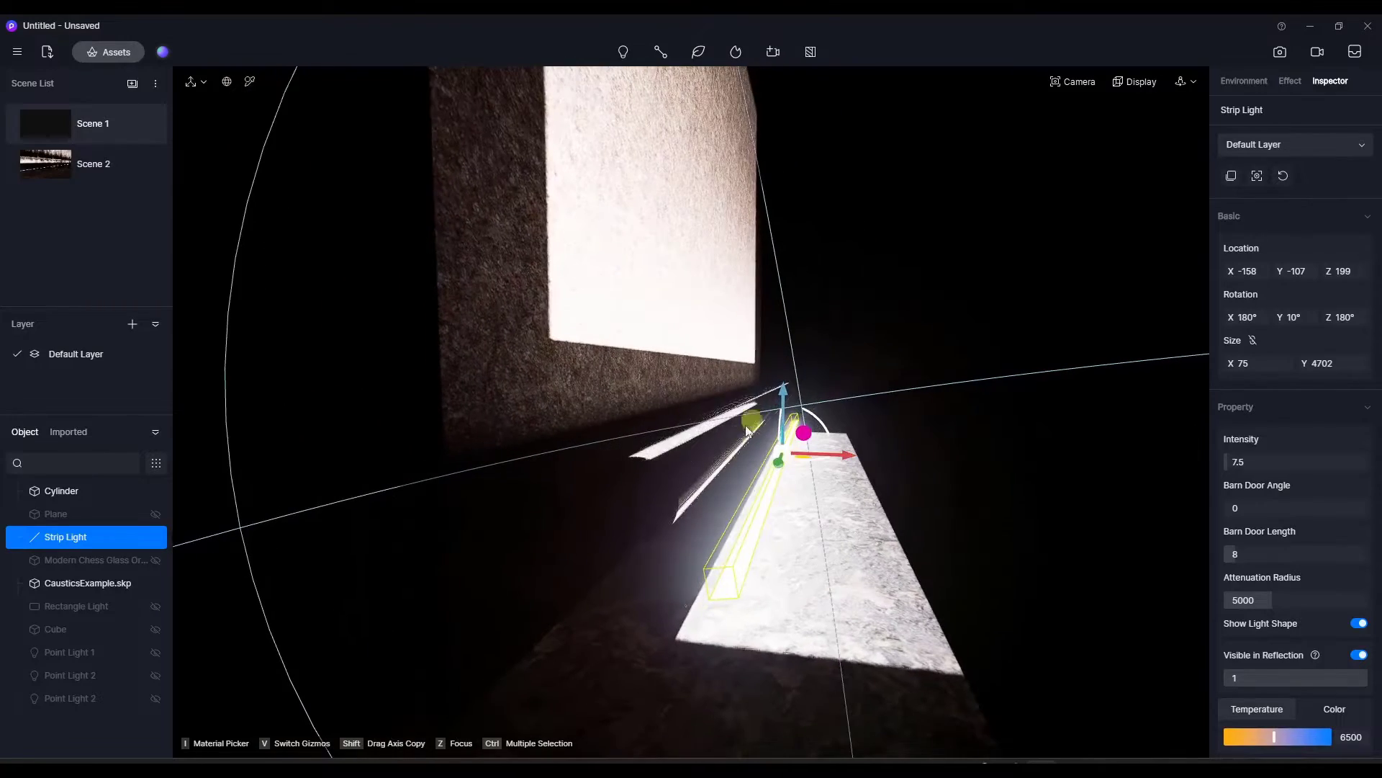
pyautogui.moveTo(725, 305); pyautogui.dragTo(606, 545, button='middle')
pyautogui.scroll(2, 800, 355)
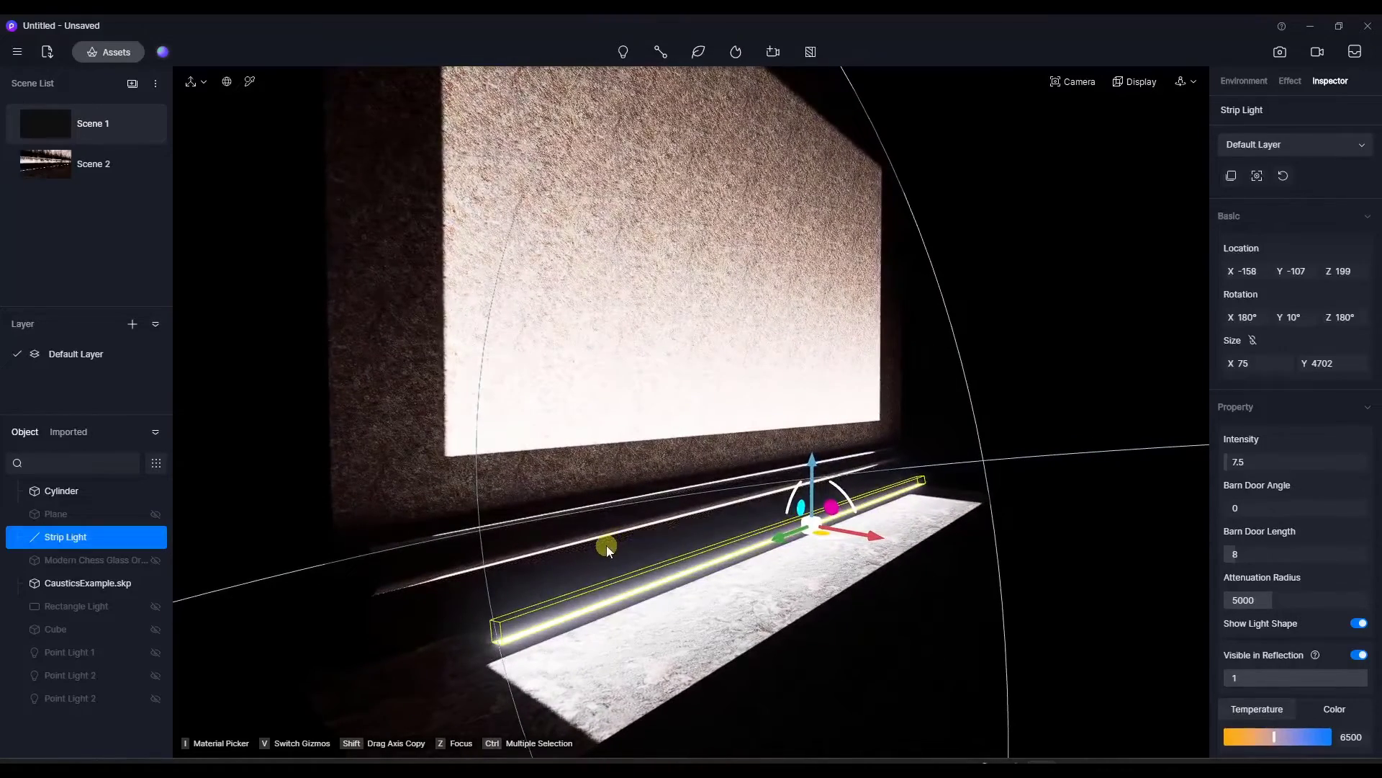
pyautogui.scroll(3, 582, 536)
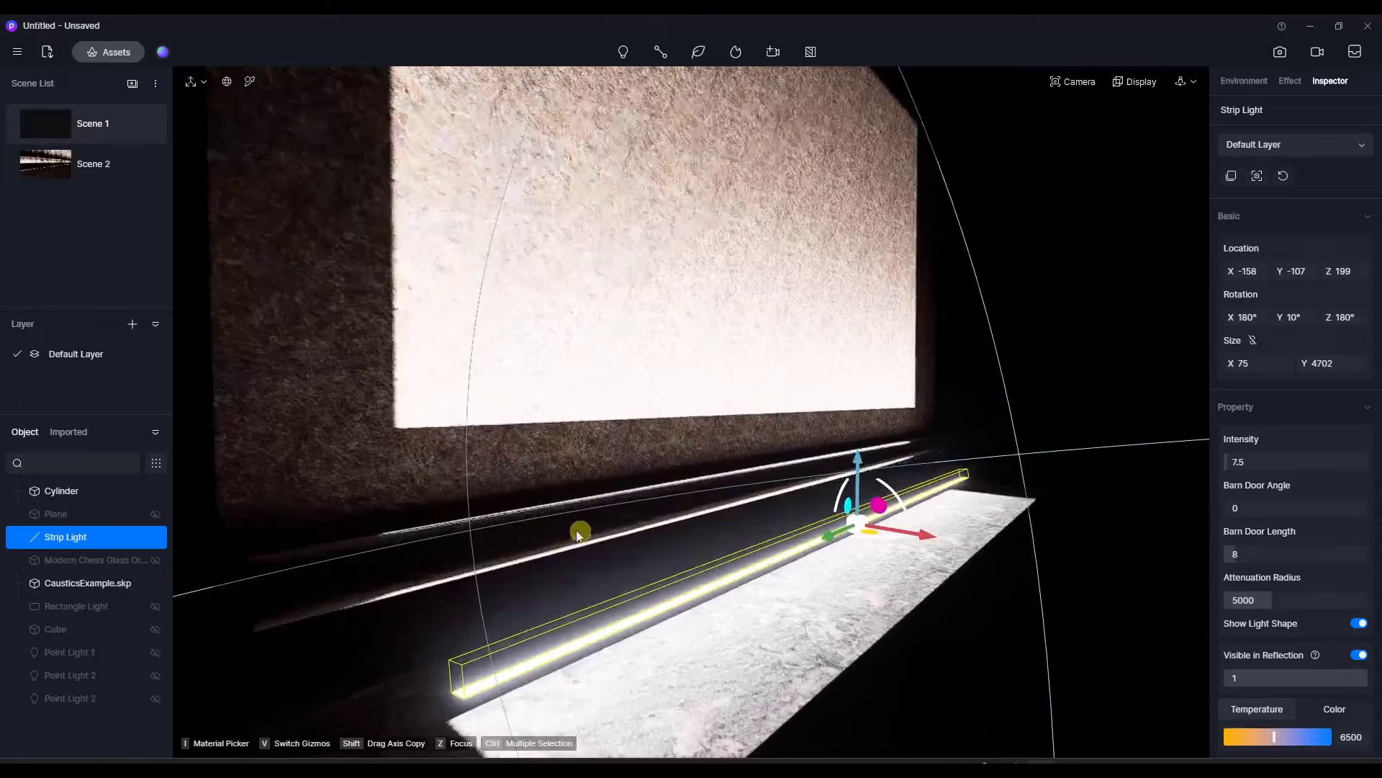
pyautogui.moveTo(889, 462); pyautogui.dragTo(751, 475, button='middle')
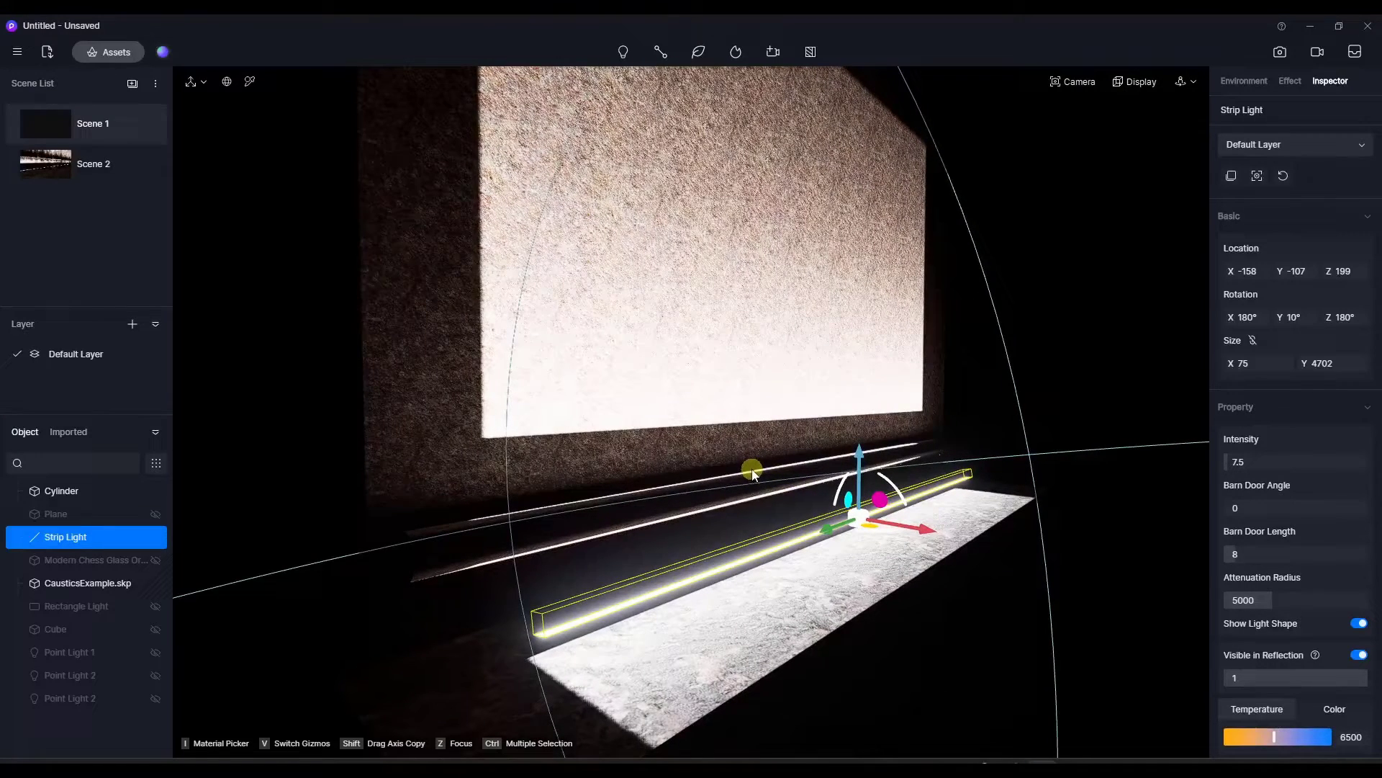
# - Select the cylinder and open the file chooser for its Normal map
pyautogui.click(262, 107)
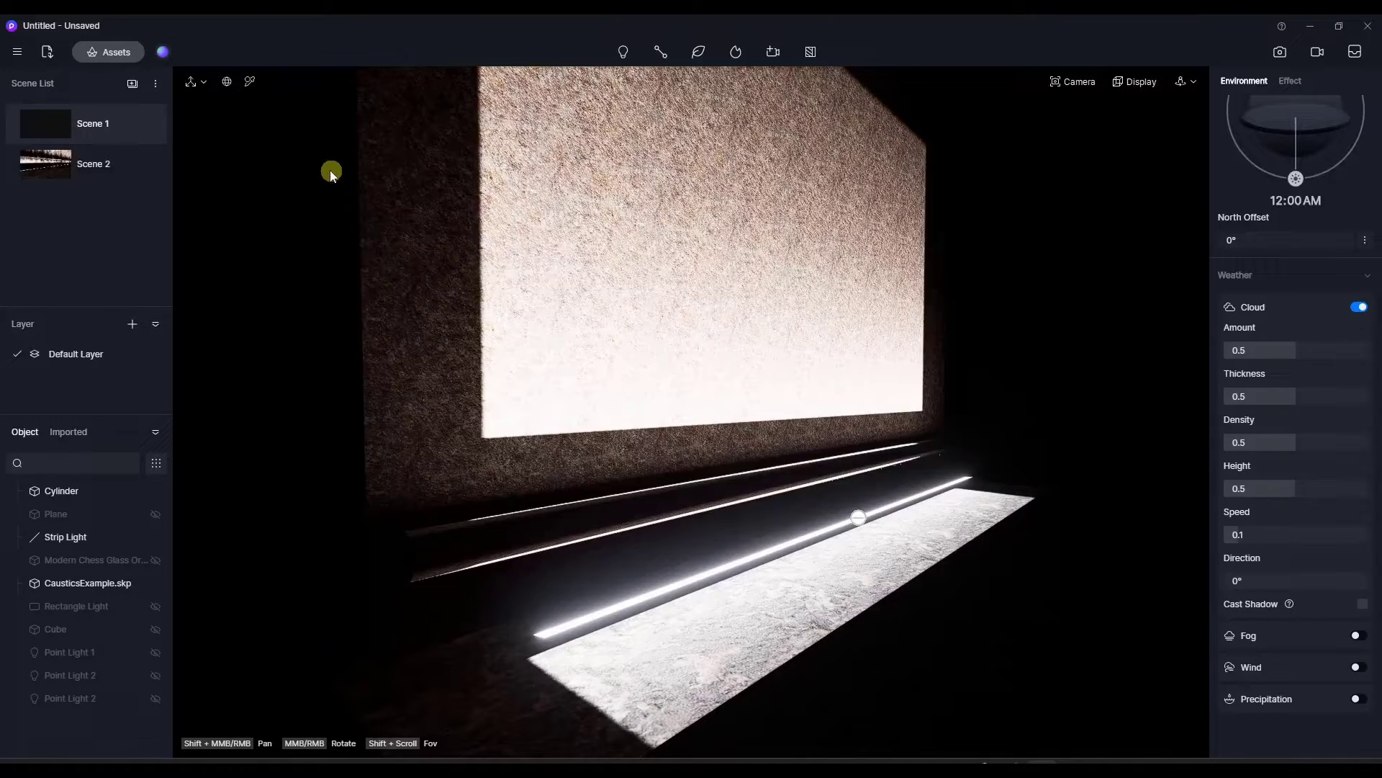
pyautogui.click(577, 513)
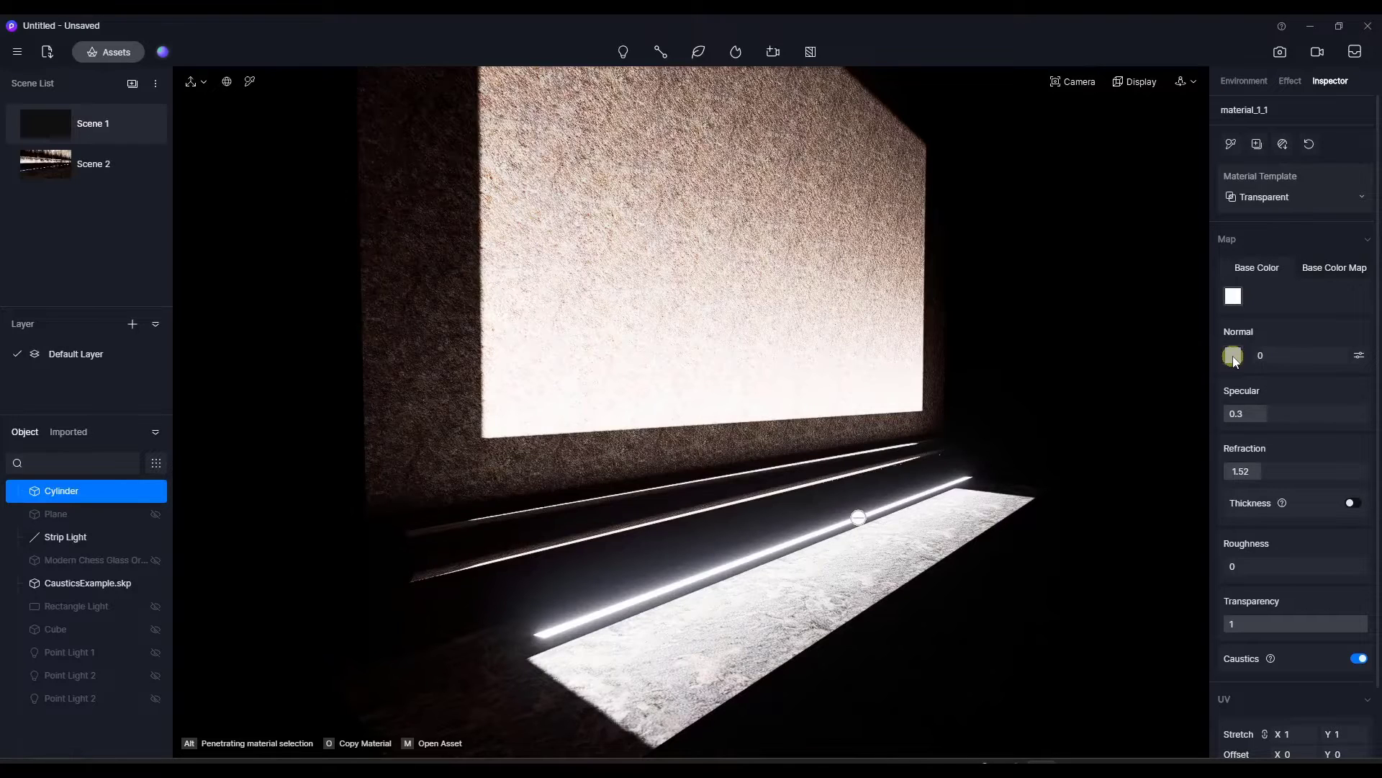
pyautogui.moveTo(655, 525); pyautogui.dragTo(600, 508, button='middle')
pyautogui.scroll(2, 600, 508)
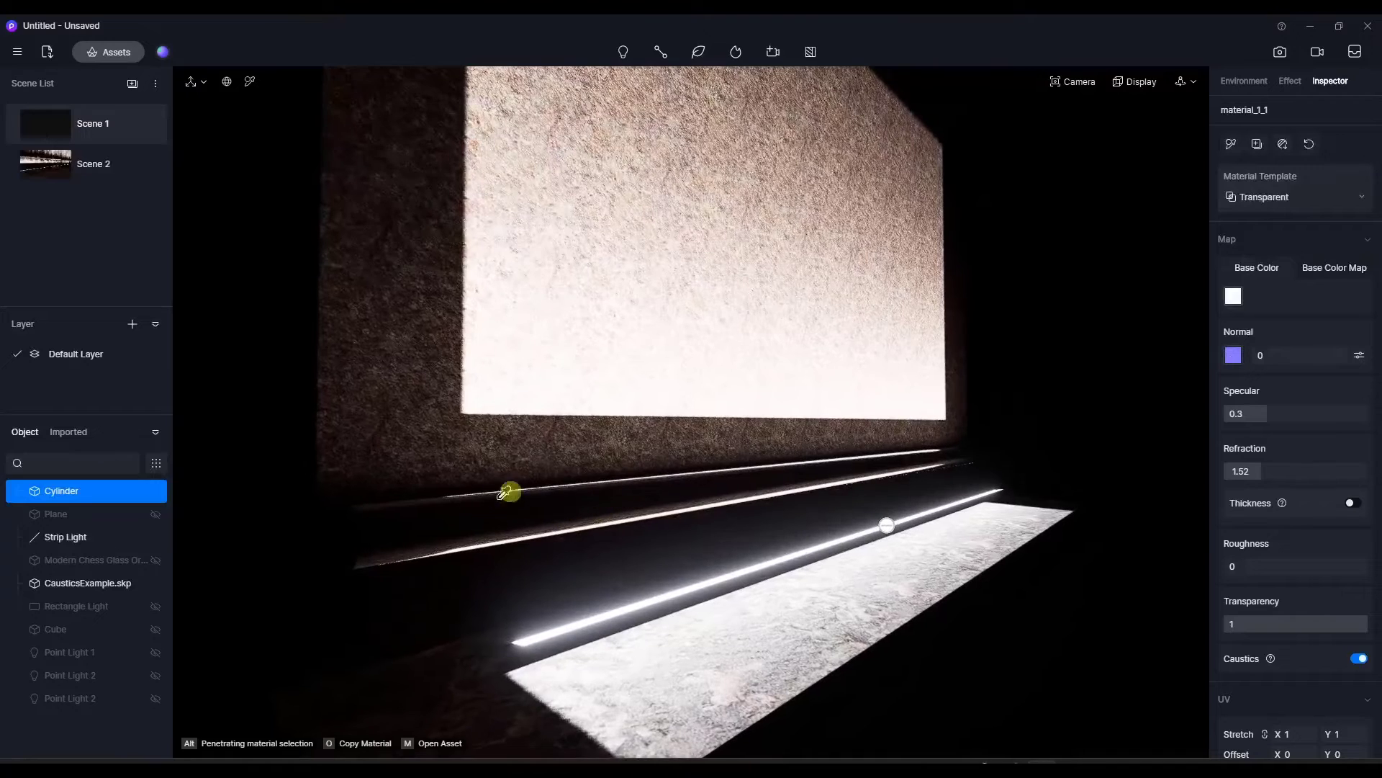
pyautogui.click(1235, 355)
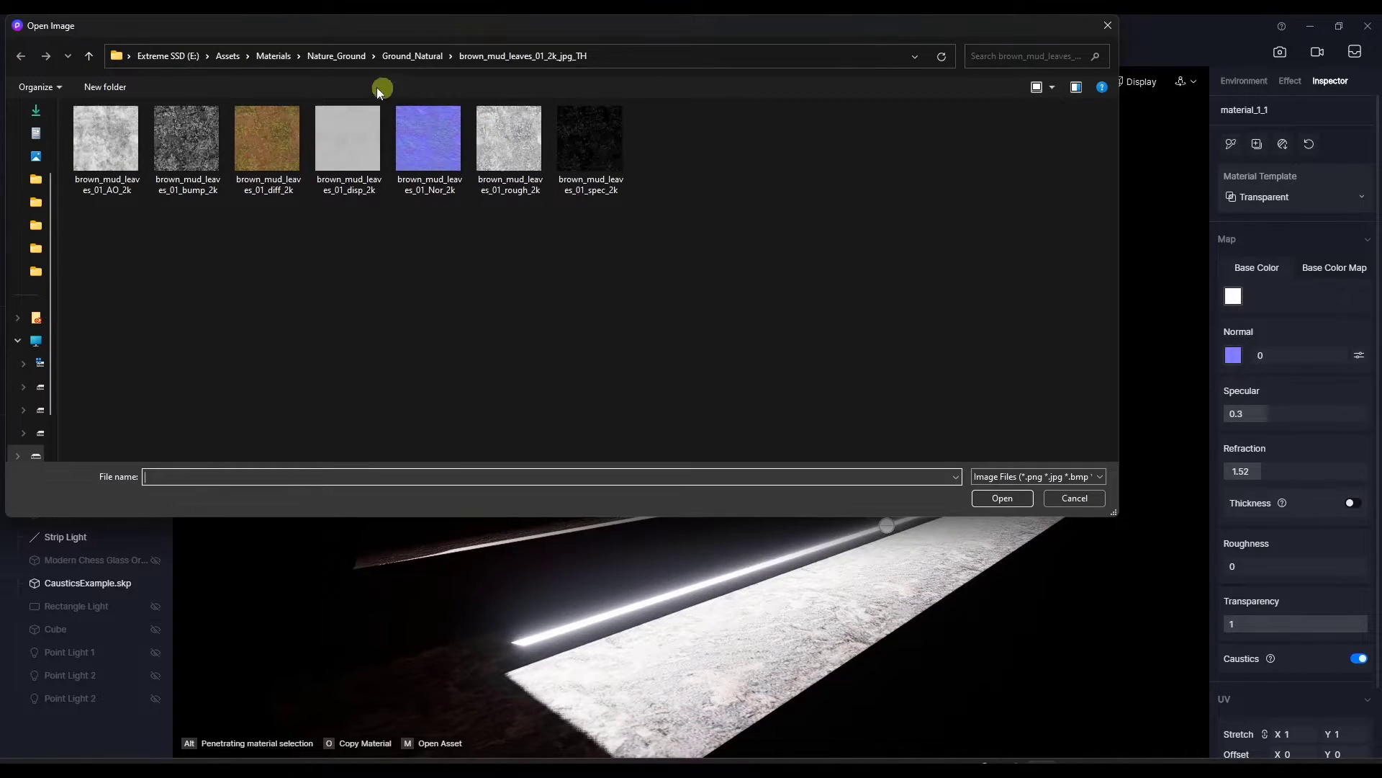
# - Pick brown_mud_leaves_01_Nor_2k and preview it full size in Photos before closing it
pyautogui.click(417, 144)
pyautogui.rightClick(423, 142)
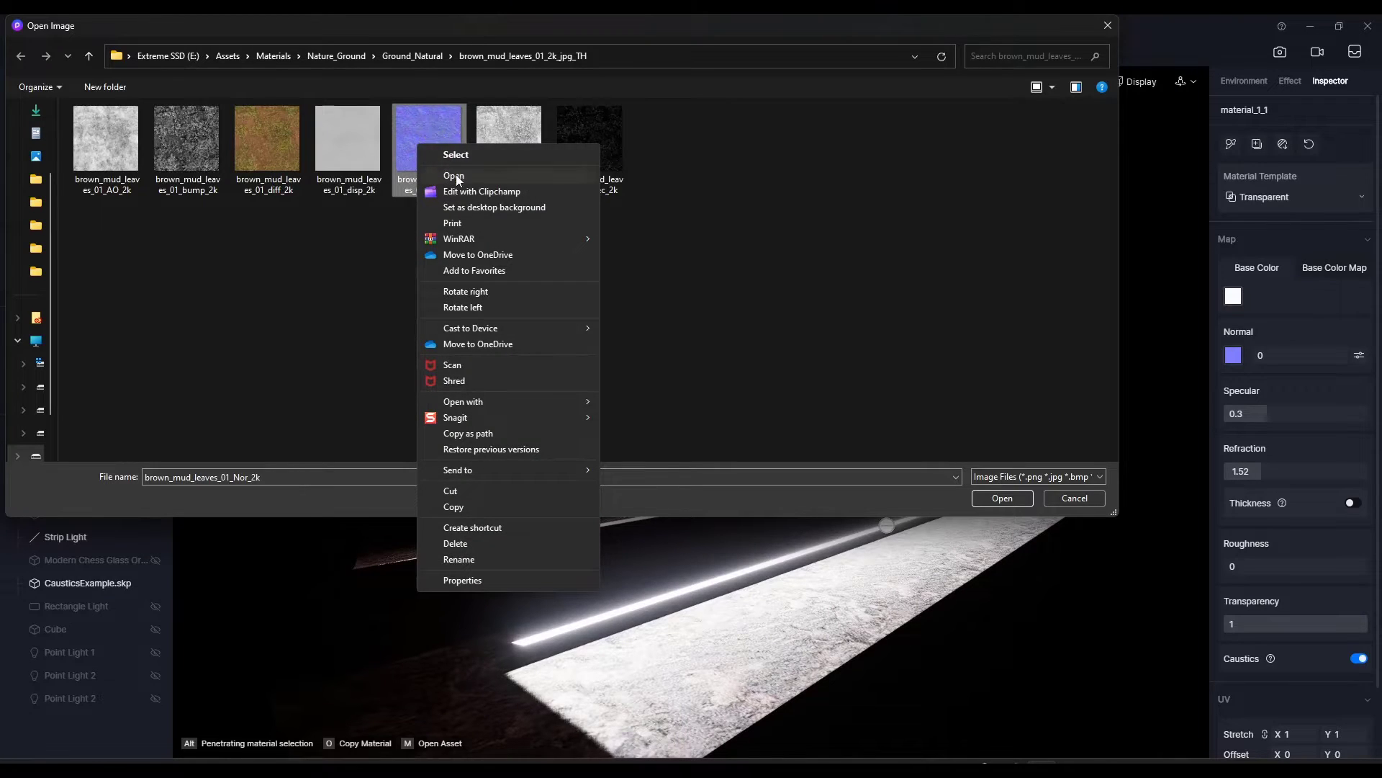
pyautogui.click(456, 174)
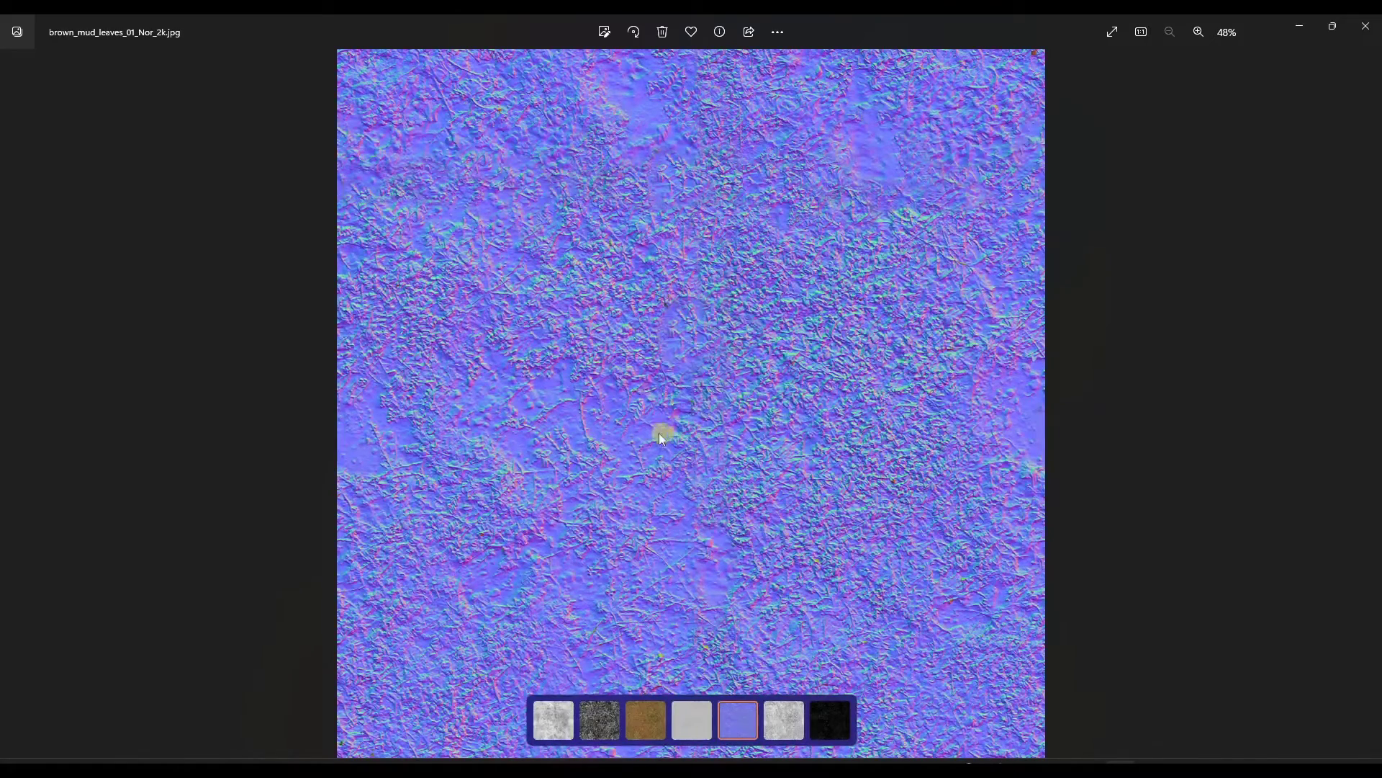
pyautogui.click(1366, 30)
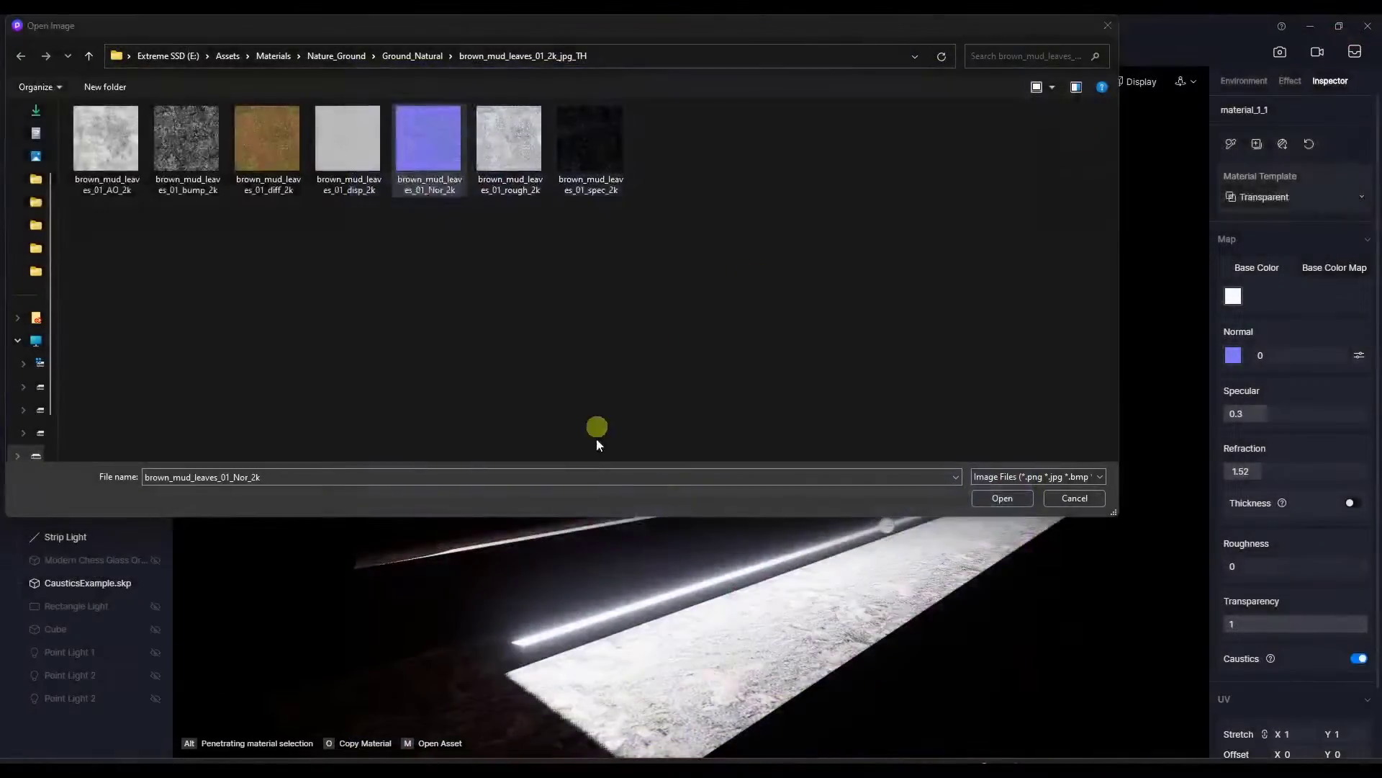
# - Load the mud Nor_2k texture as the normal map at strength 0.43
pyautogui.doubleClick(435, 149)
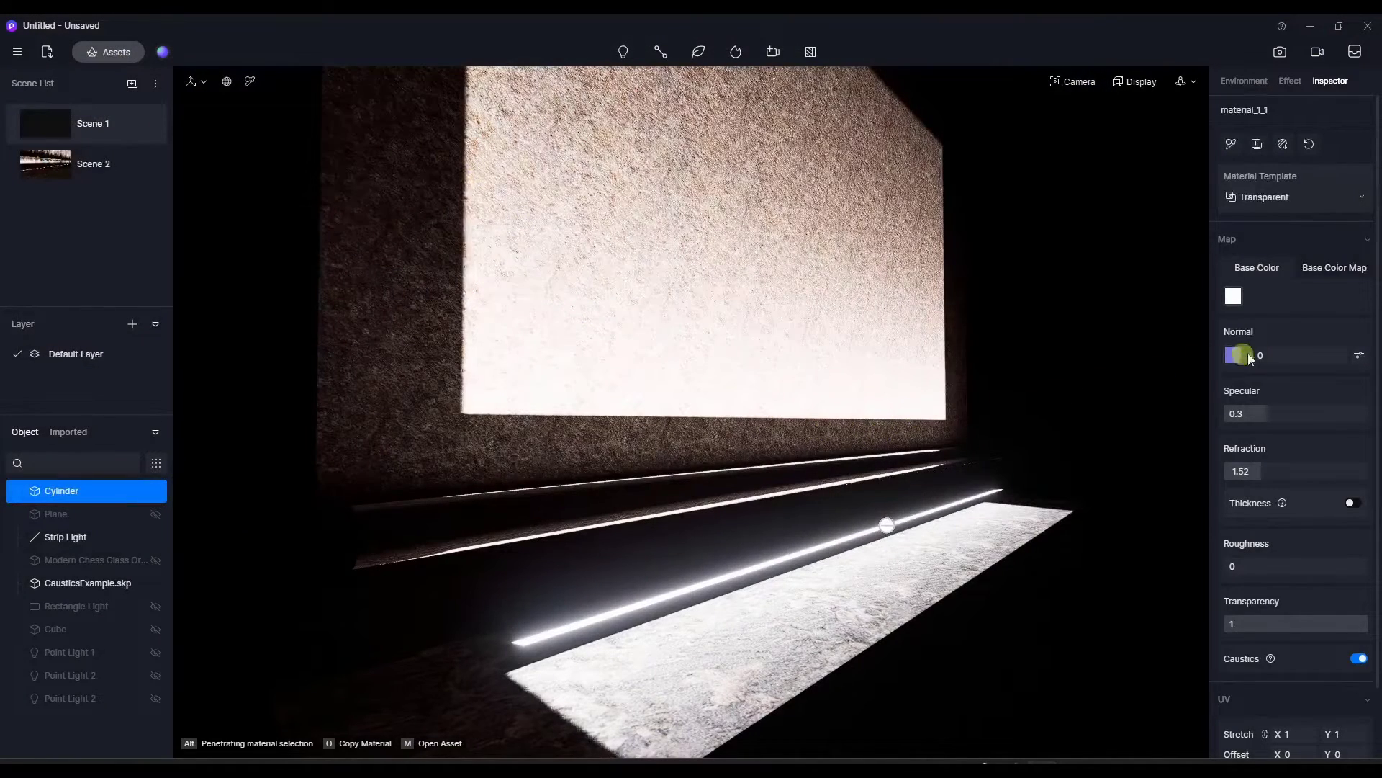
pyautogui.moveTo(1262, 355); pyautogui.dragTo(1327, 358)
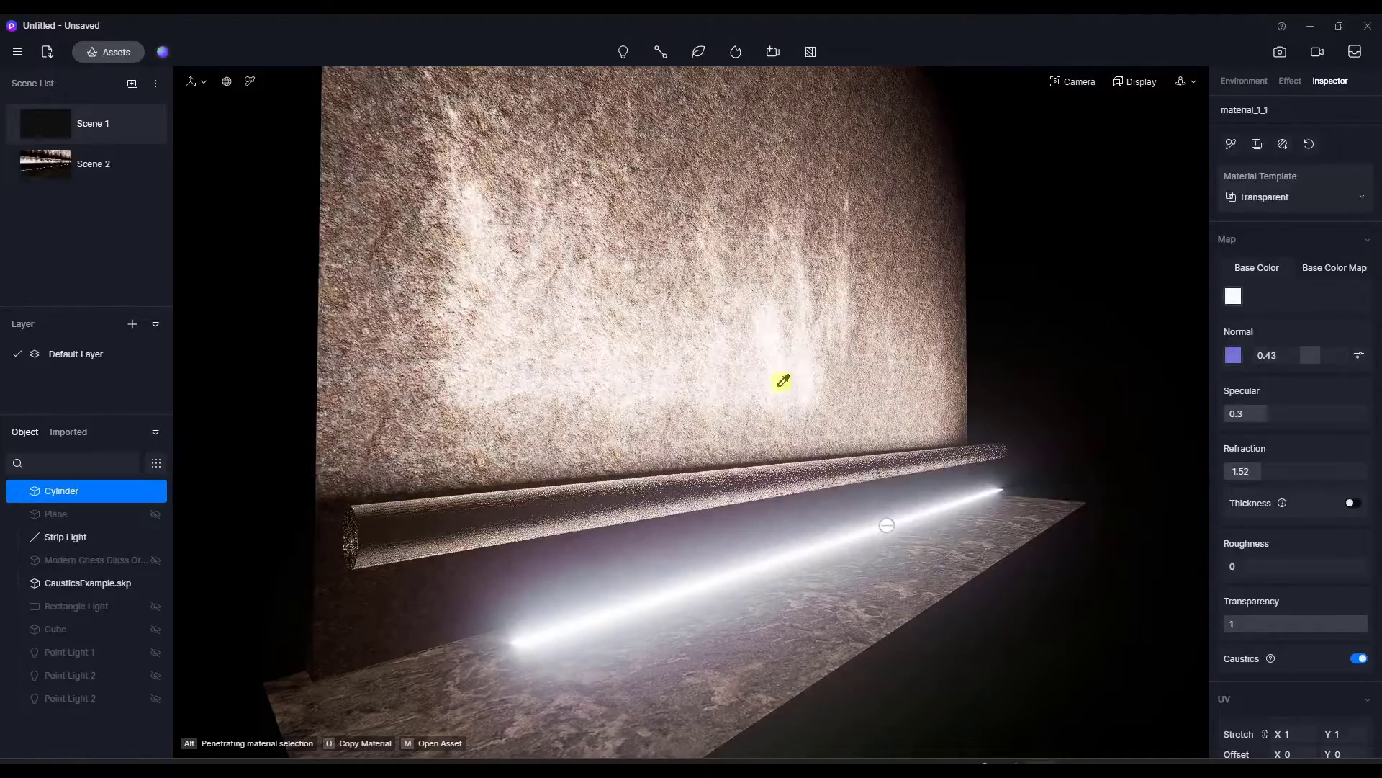
pyautogui.moveTo(784, 383); pyautogui.dragTo(957, 478, button='middle')
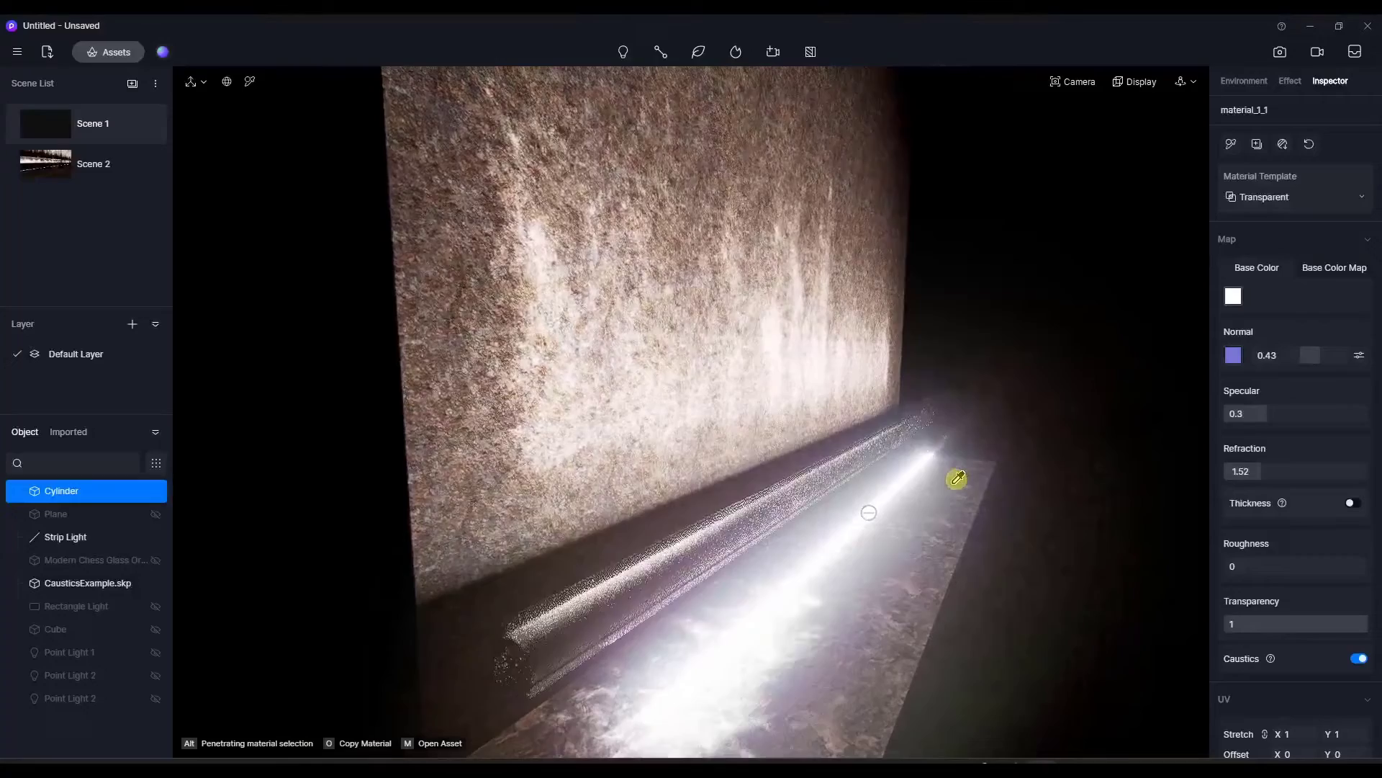
# - Rotate the glass cylinder about its long axis to X 270°, Y 82°, Z 180°
pyautogui.click(830, 474)
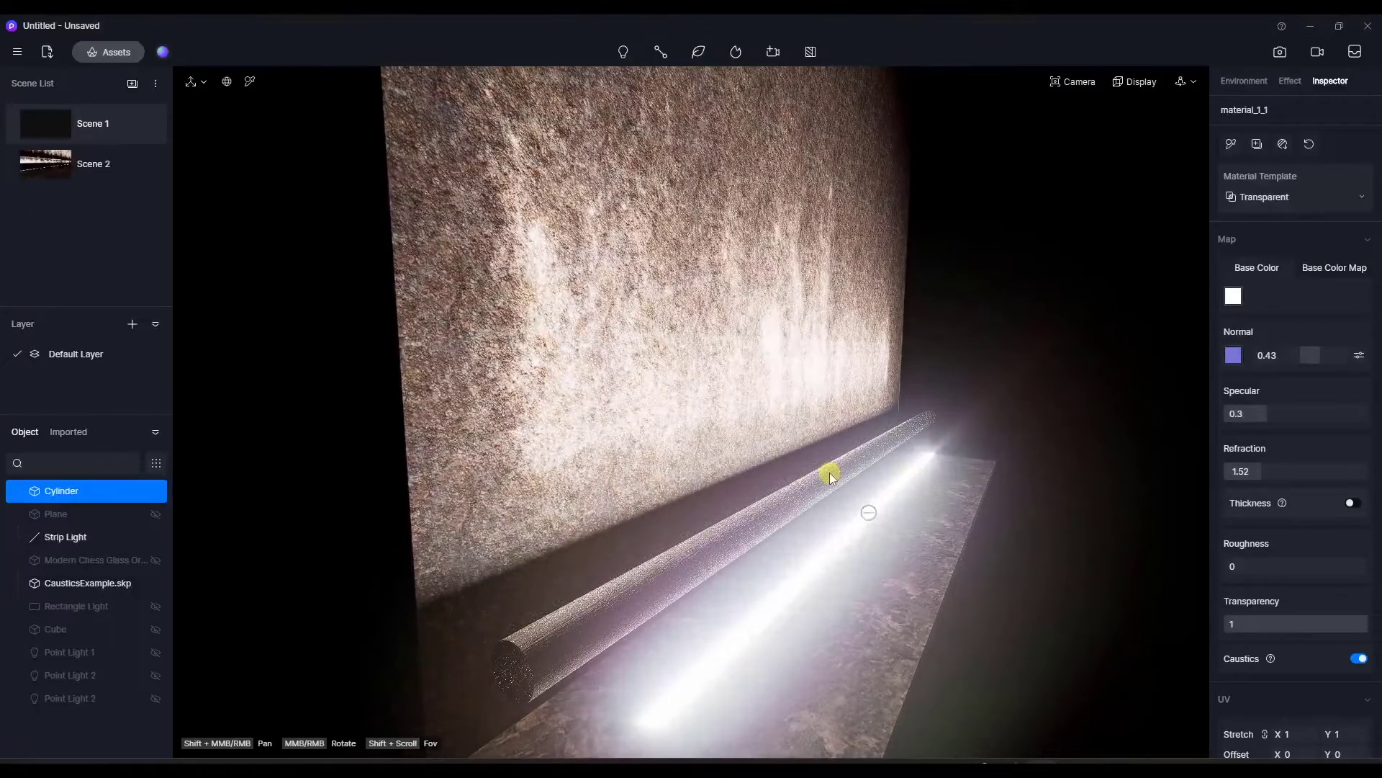
pyautogui.press('Escape')
pyautogui.moveTo(830, 474)
pyautogui.mouseDown(button='middle')
pyautogui.moveTo(850, 474)
pyautogui.moveTo(869, 441)
pyautogui.moveTo(823, 473)
pyautogui.mouseUp(button='middle')
pyautogui.click(824, 476)
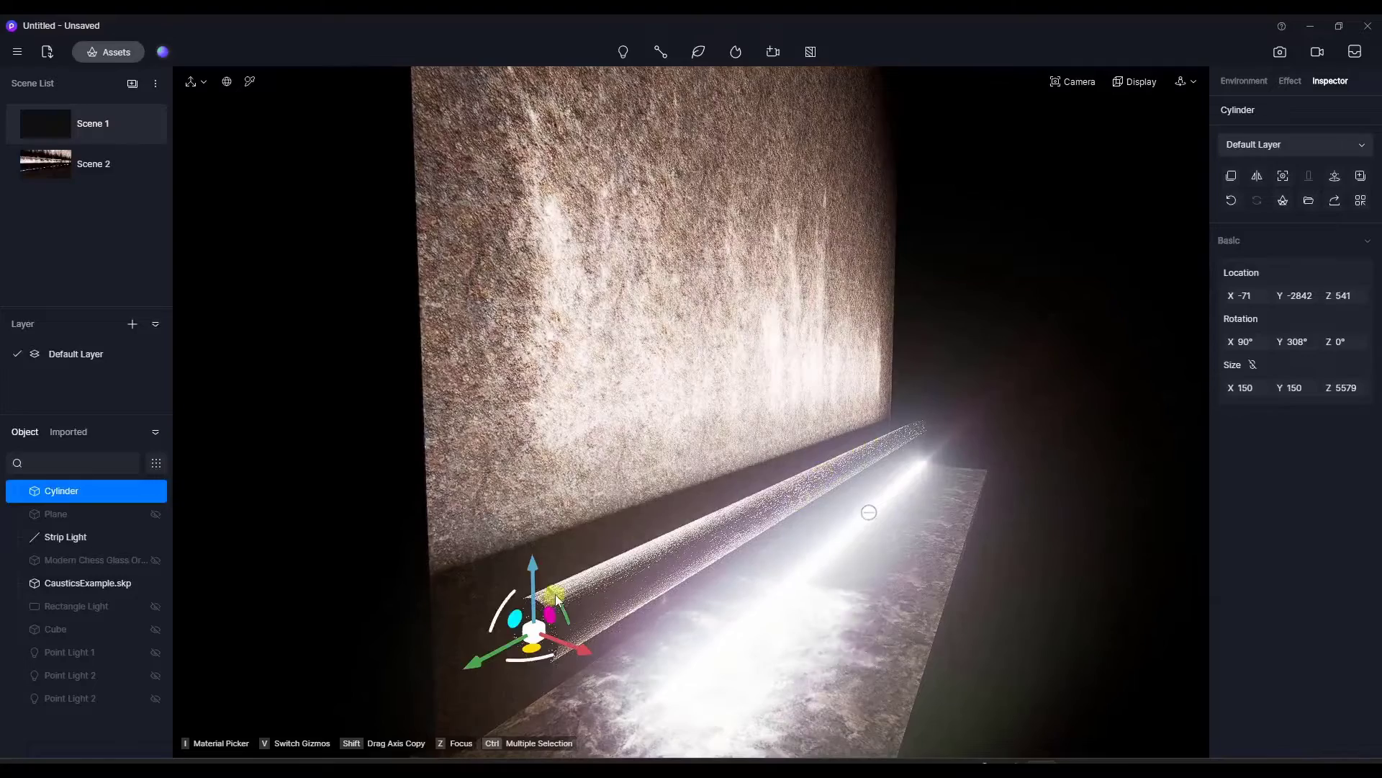
pyautogui.moveTo(556, 600); pyautogui.dragTo(632, 585)
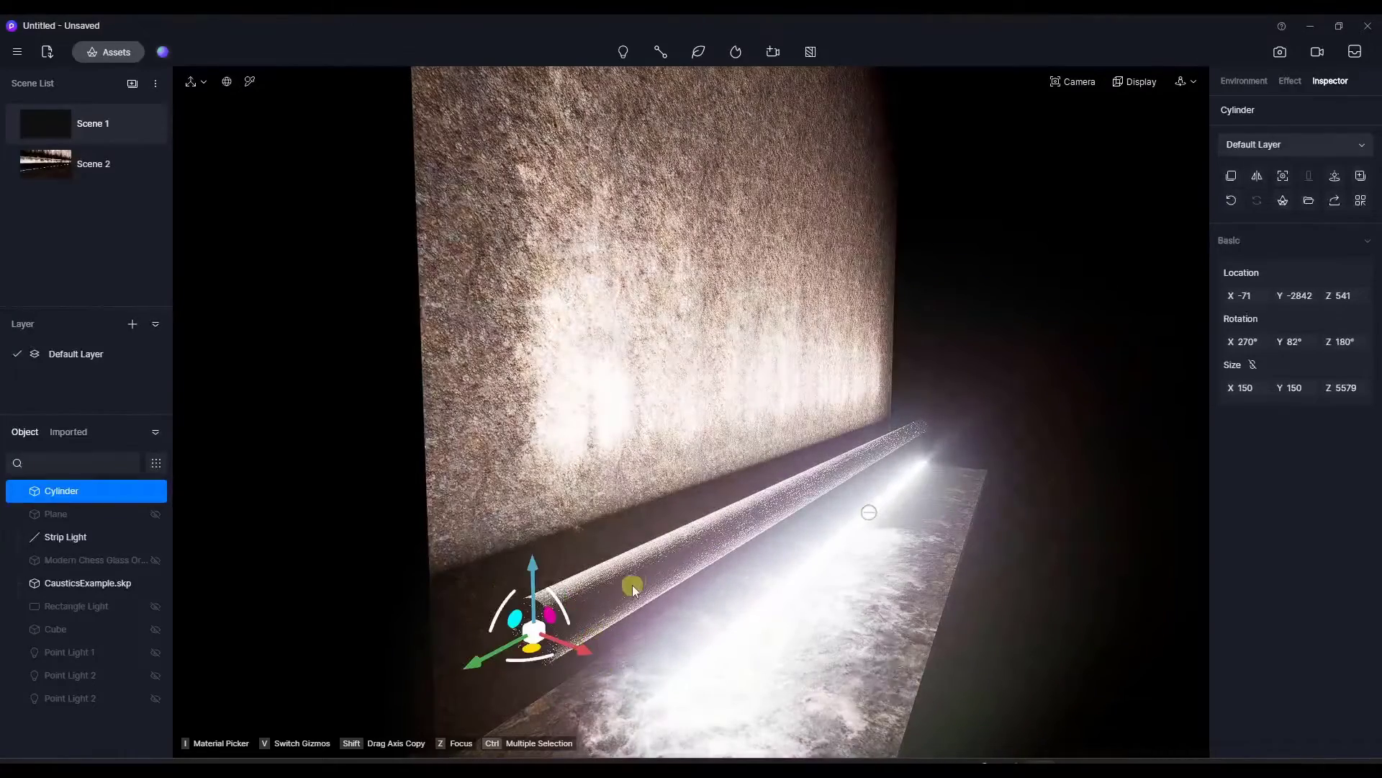
# - Try stronger strip-light caustics intensity and softness, comparing views, then return softness to 0
pyautogui.click(249, 82)
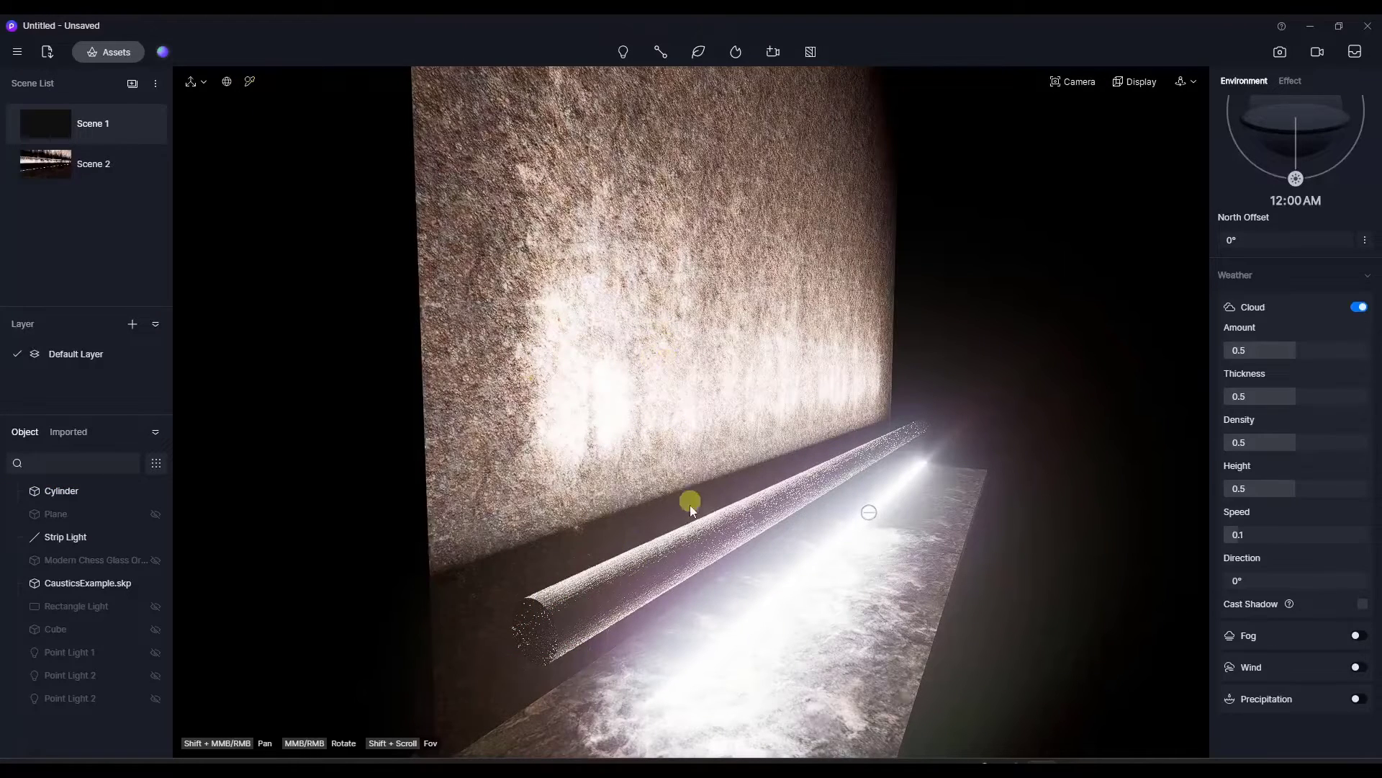
pyautogui.click(869, 518)
pyautogui.scroll(-3, 1304, 632)
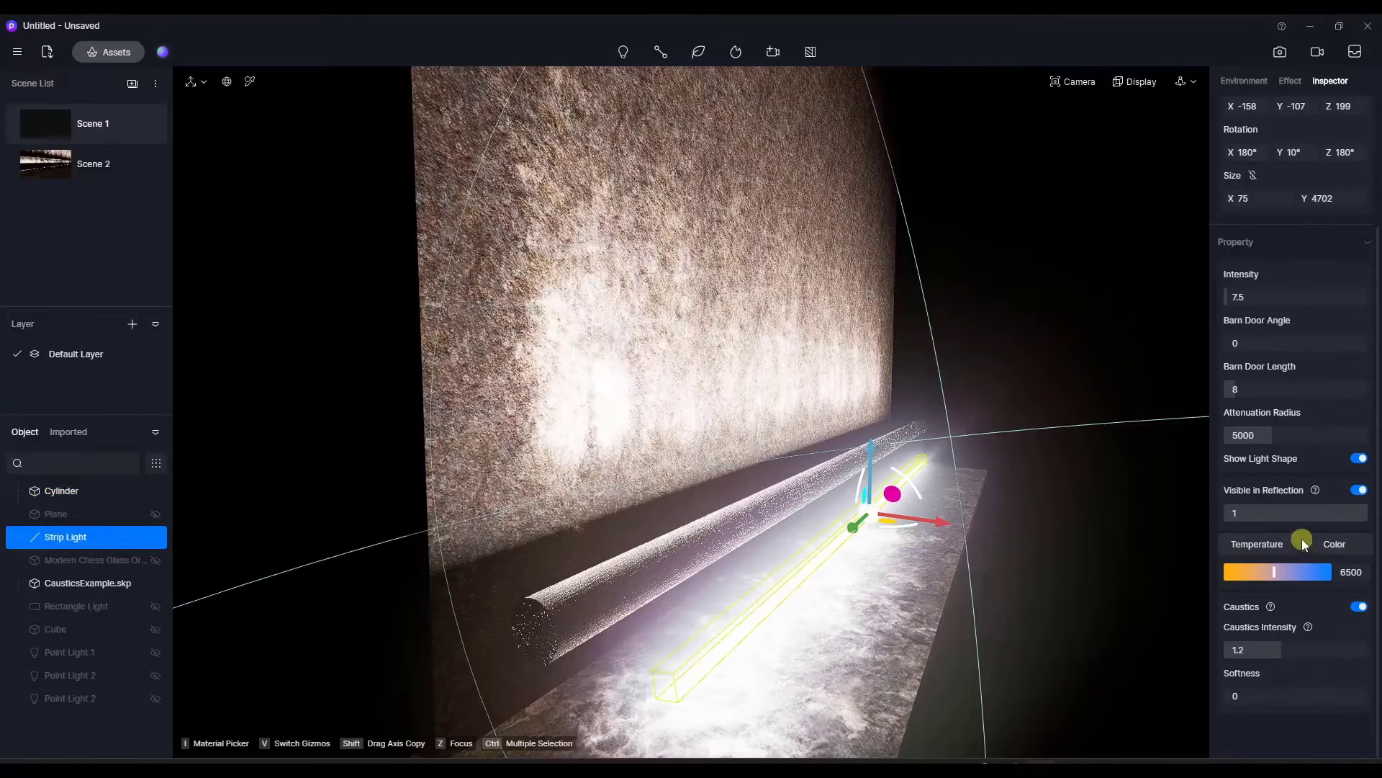
pyautogui.moveTo(1284, 654); pyautogui.dragTo(1238, 701)
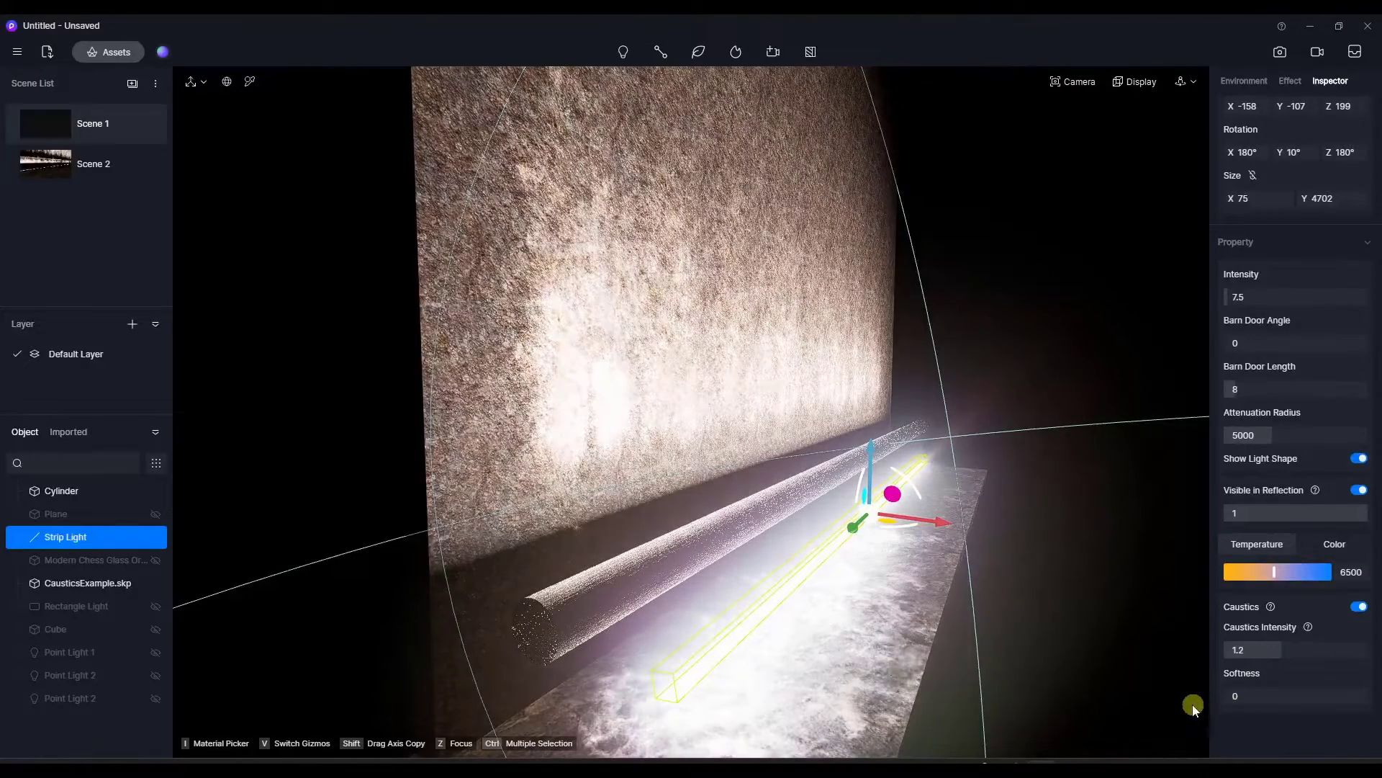
pyautogui.moveTo(906, 468); pyautogui.dragTo(877, 475, button='middle')
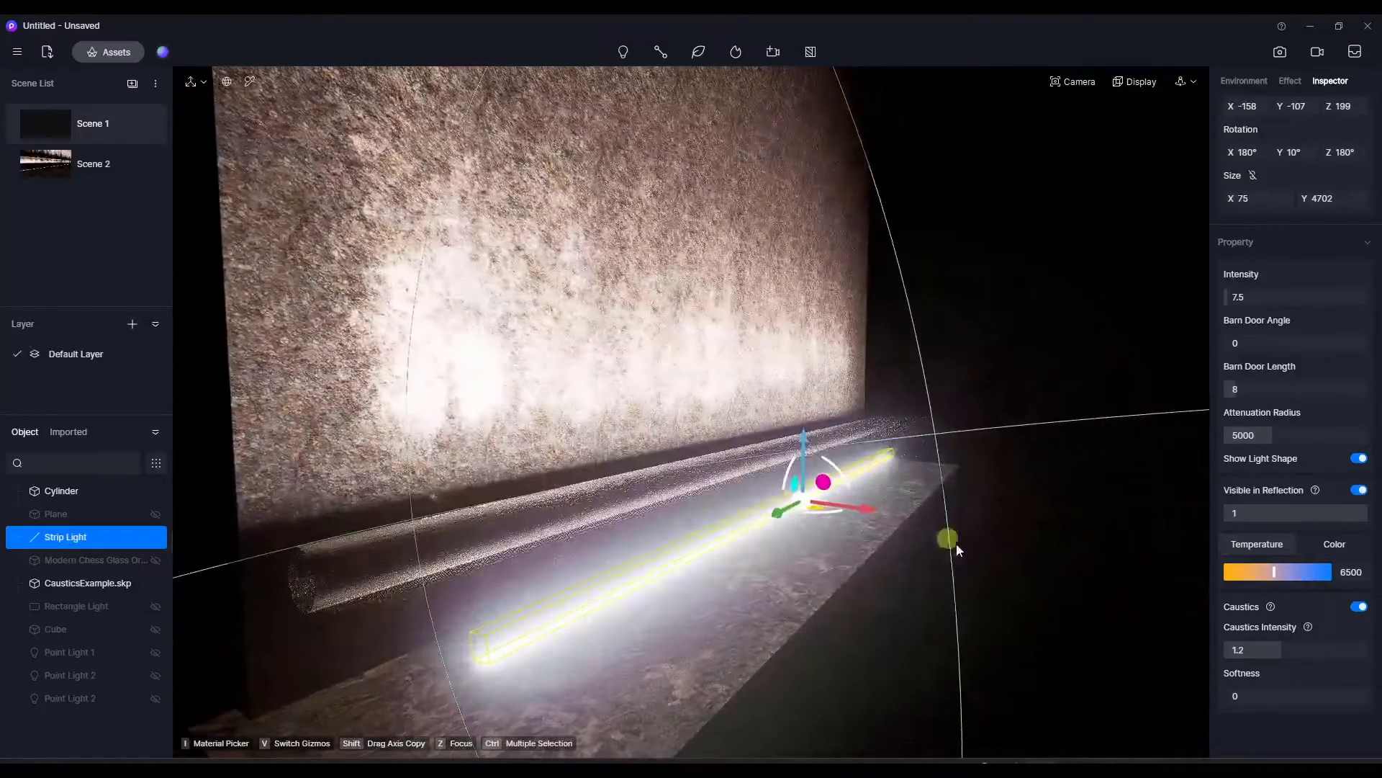
pyautogui.moveTo(1237, 695); pyautogui.dragTo(1280, 710)
pyautogui.moveTo(821, 478); pyautogui.dragTo(657, 490, button='middle')
pyautogui.moveTo(1278, 695); pyautogui.dragTo(1135, 692)
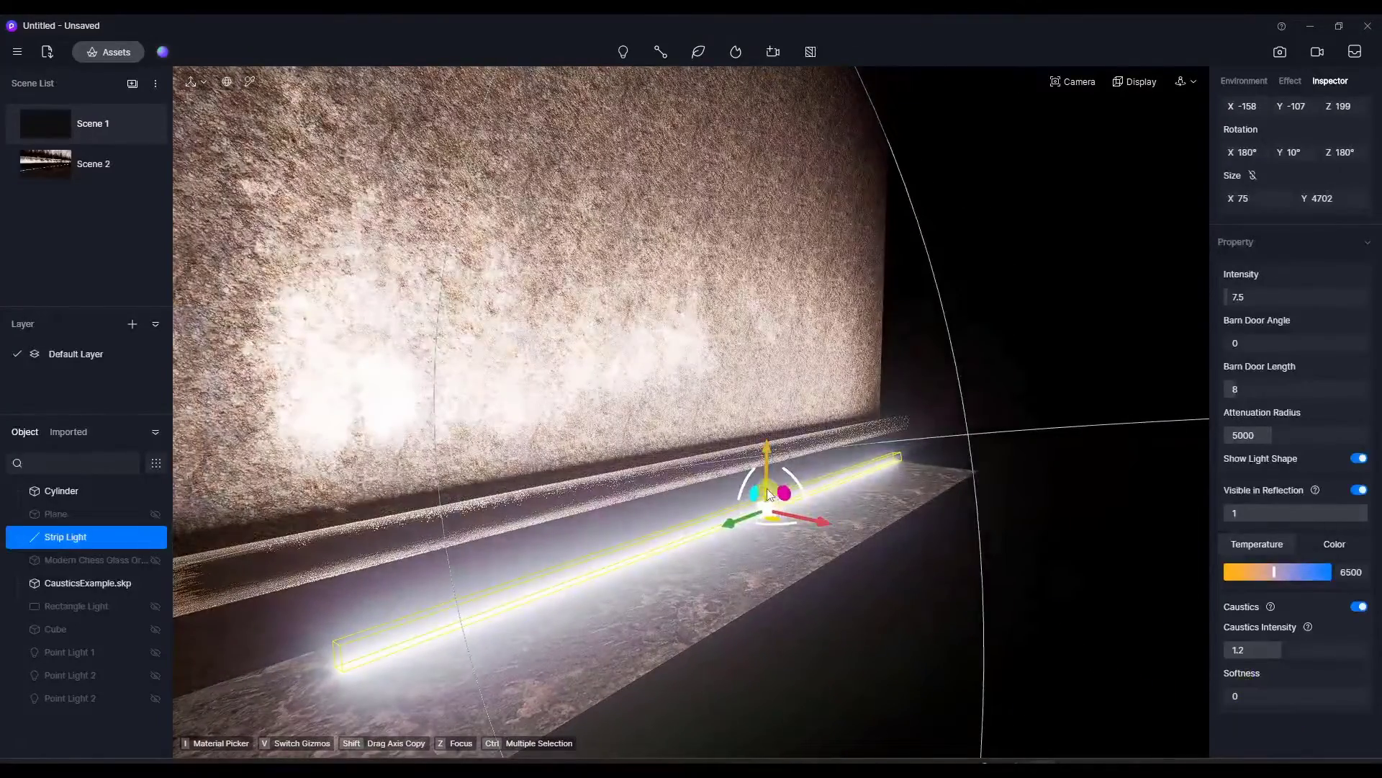
# - Lower the glass cylinder along its Z axis to height 458
pyautogui.moveTo(768, 494); pyautogui.dragTo(776, 414, button='right')
pyautogui.click(760, 462)
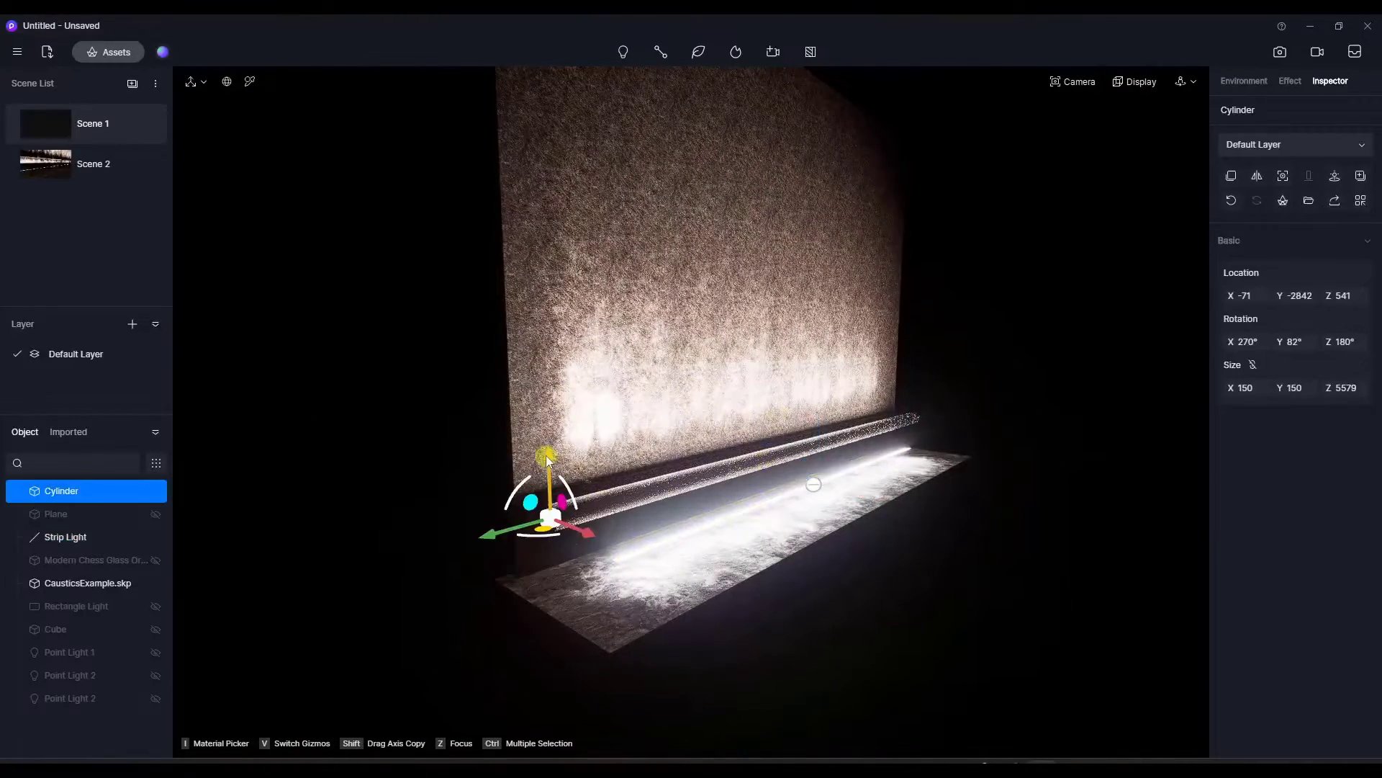
pyautogui.moveTo(546, 459); pyautogui.dragTo(587, 490)
# - Move Point Light 1 beside the glass decanters so its caustics land on the wall
pyautogui.moveTo(637, 478); pyautogui.dragTo(661, 430, button='right')
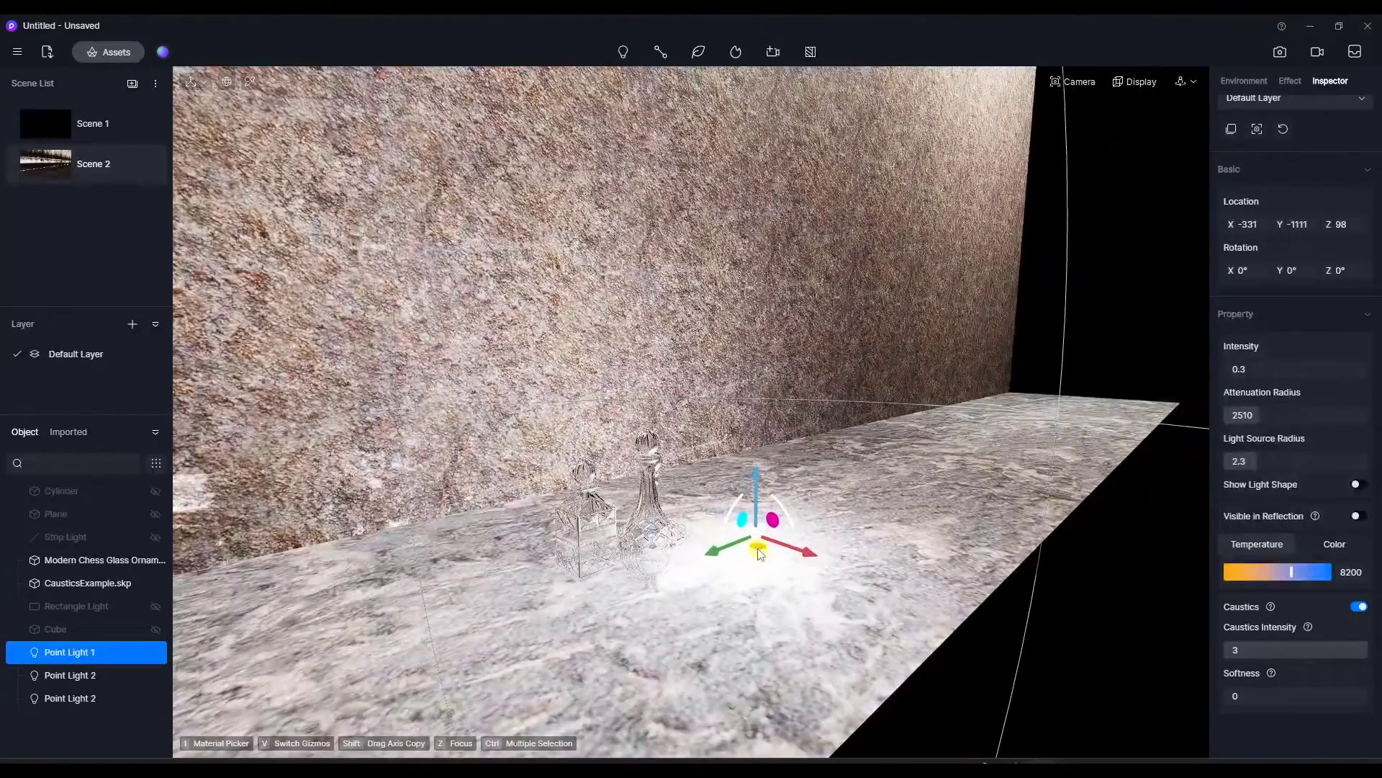
pyautogui.moveTo(1008, 432); pyautogui.dragTo(787, 573, button='right')
pyautogui.moveTo(765, 487); pyautogui.dragTo(766, 470)
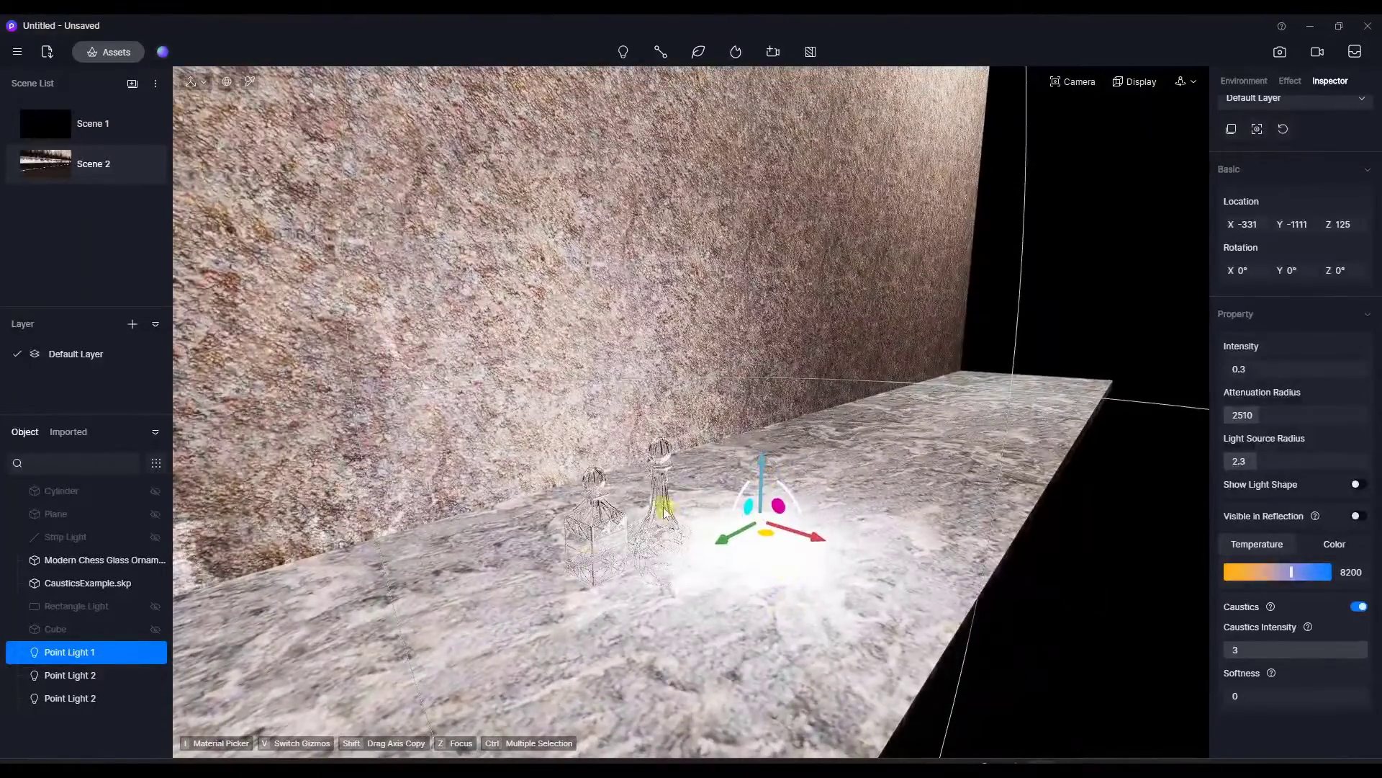
pyautogui.scroll(6, 617, 549)
pyautogui.moveTo(636, 534); pyautogui.dragTo(678, 531, button='right')
pyautogui.scroll(-6, 682, 460)
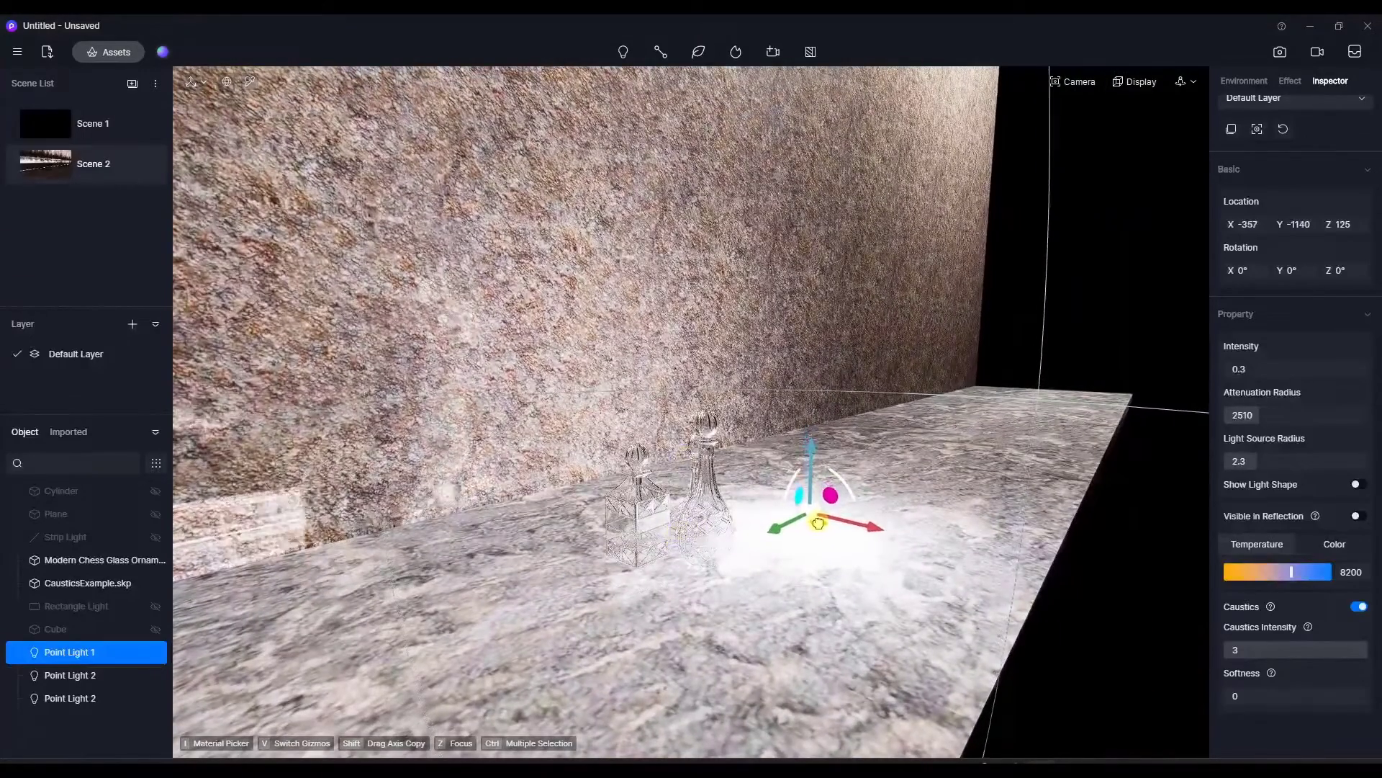
pyautogui.moveTo(819, 523); pyautogui.dragTo(628, 620)
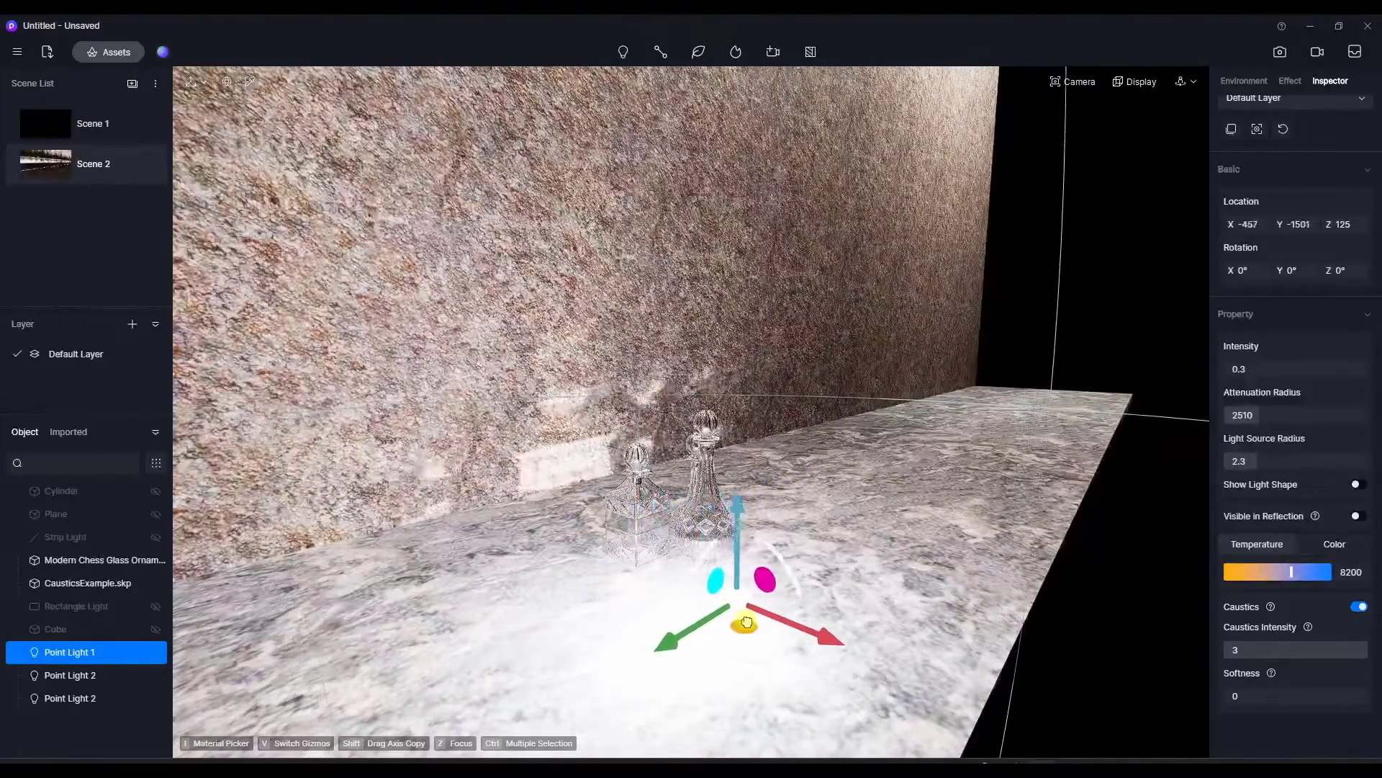
pyautogui.moveTo(777, 604); pyautogui.dragTo(772, 574)
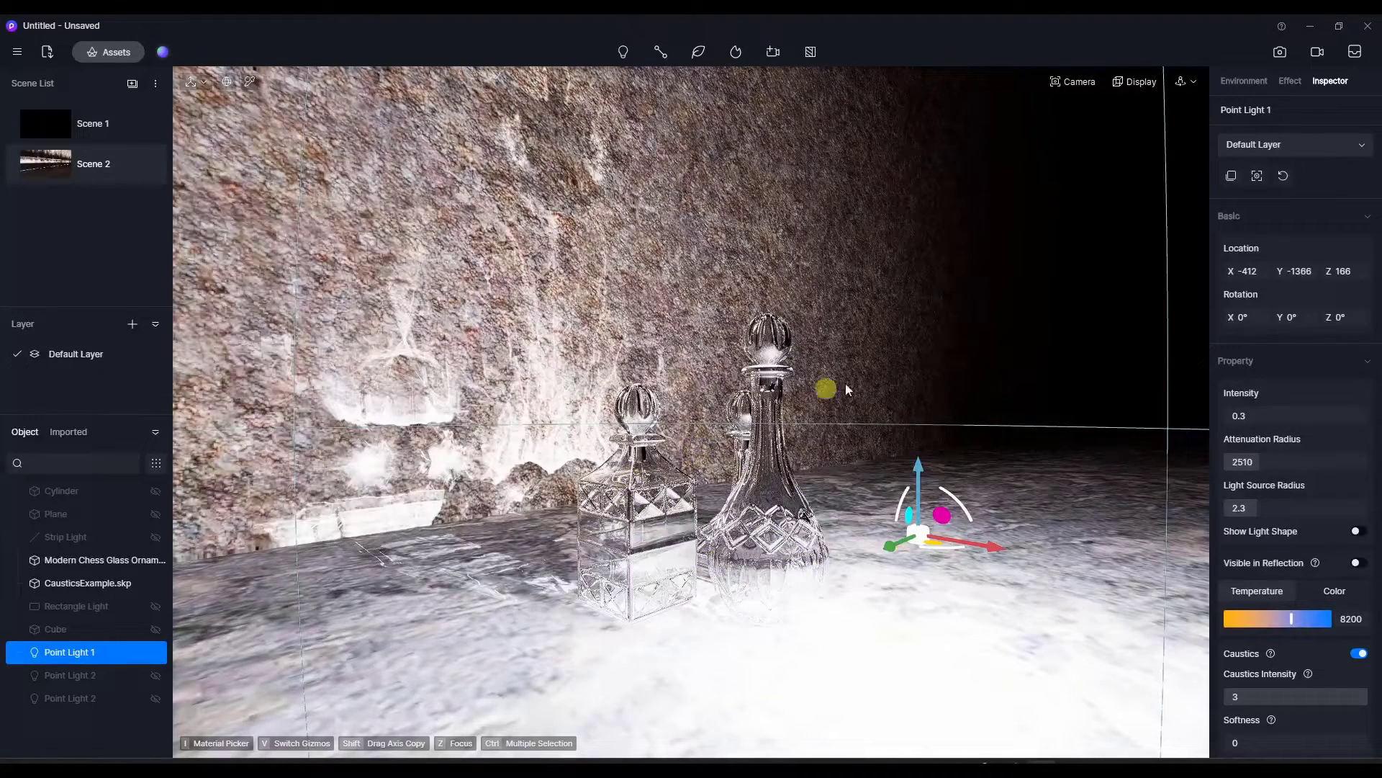
# - Render the decanter scene as a 1440×960 still image
pyautogui.click(1178, 250)
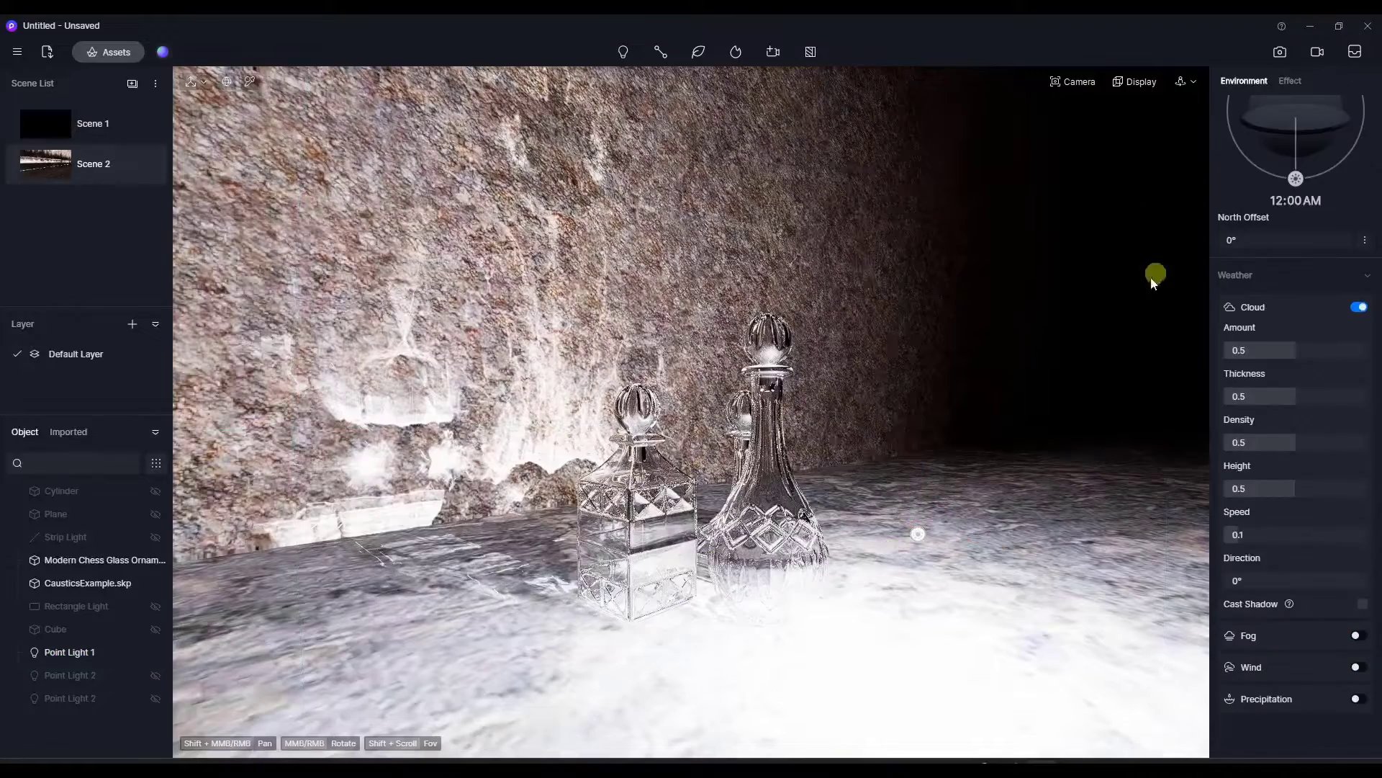
pyautogui.click(1281, 52)
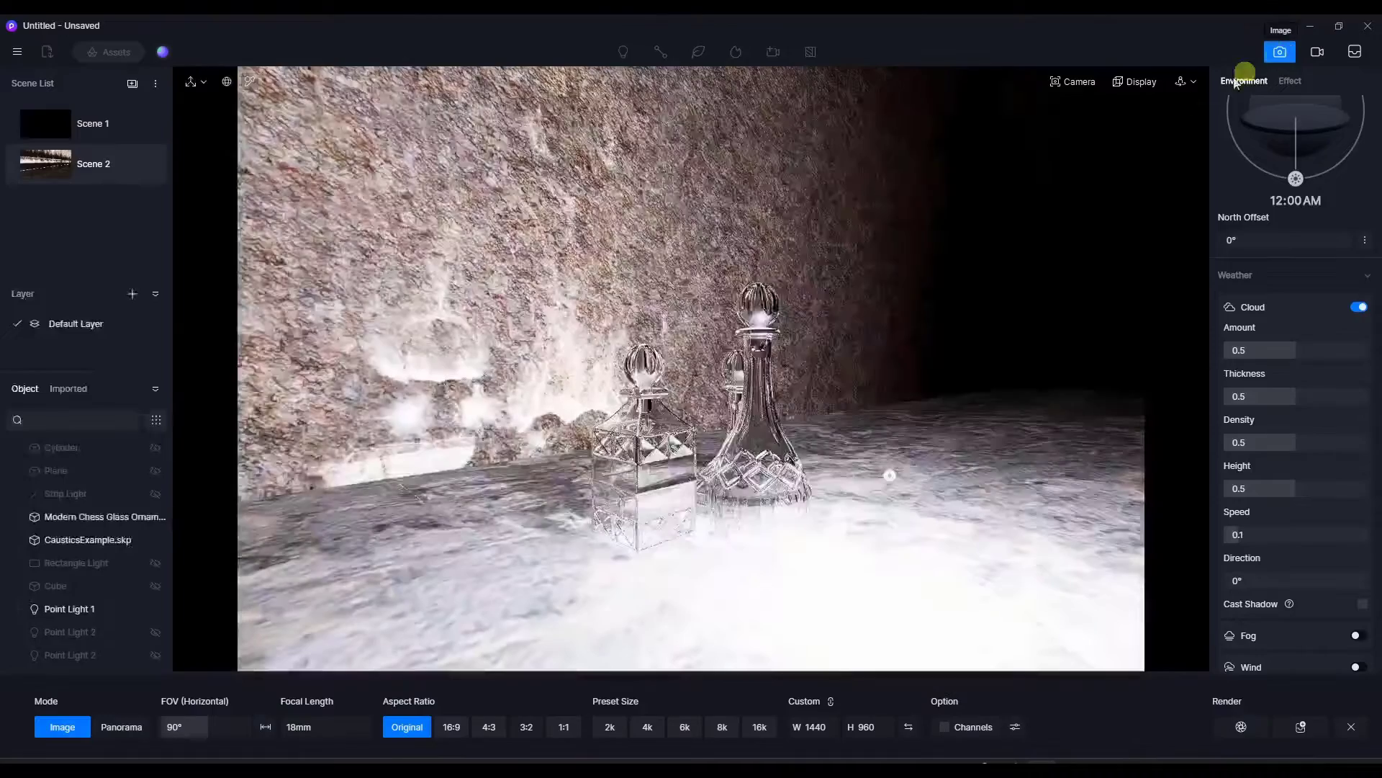
pyautogui.click(1234, 728)
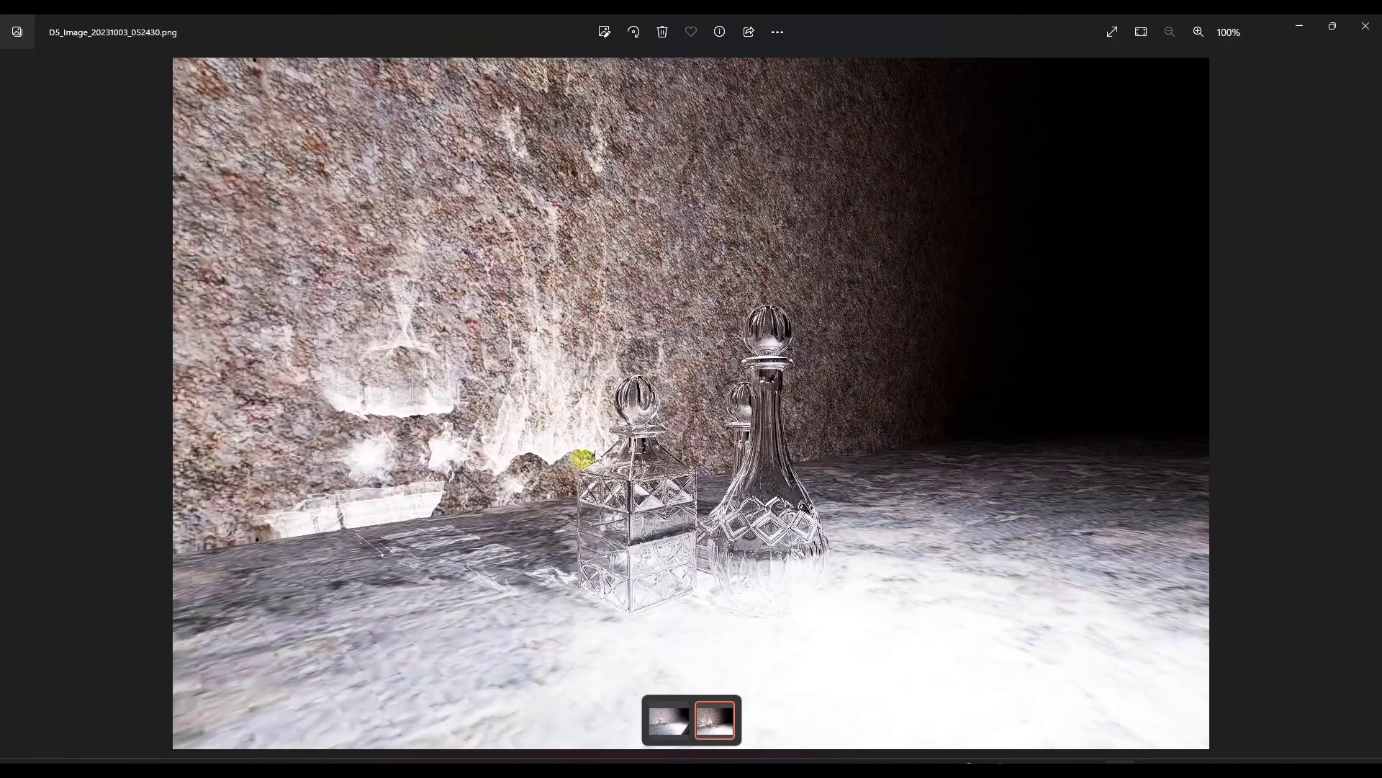
# - Zoom in and out on D5_Image_20231003_052430.png to inspect the wall caustics
pyautogui.scroll(3, 441, 407)
pyautogui.scroll(-1, 264, 345)
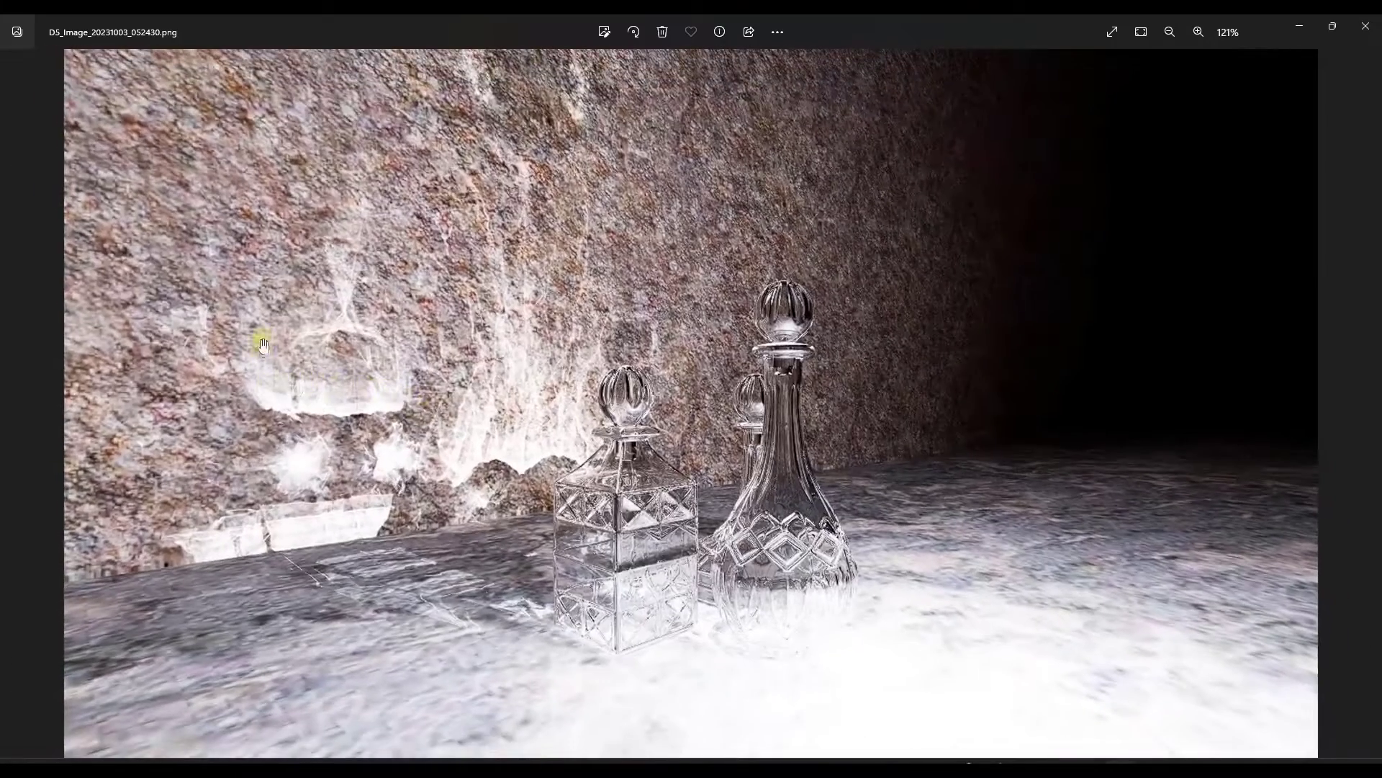
pyautogui.scroll(-2, 408, 401)
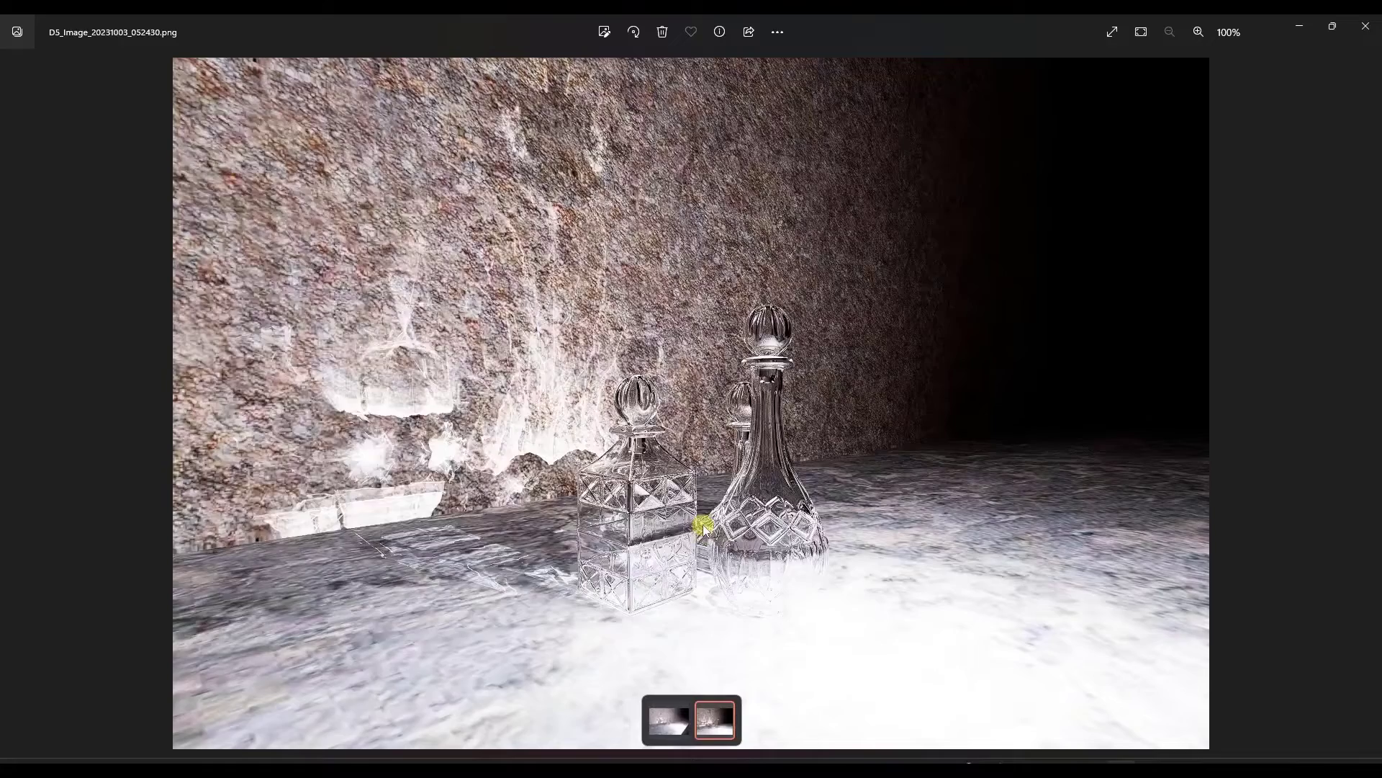
pyautogui.scroll(3, 740, 468)
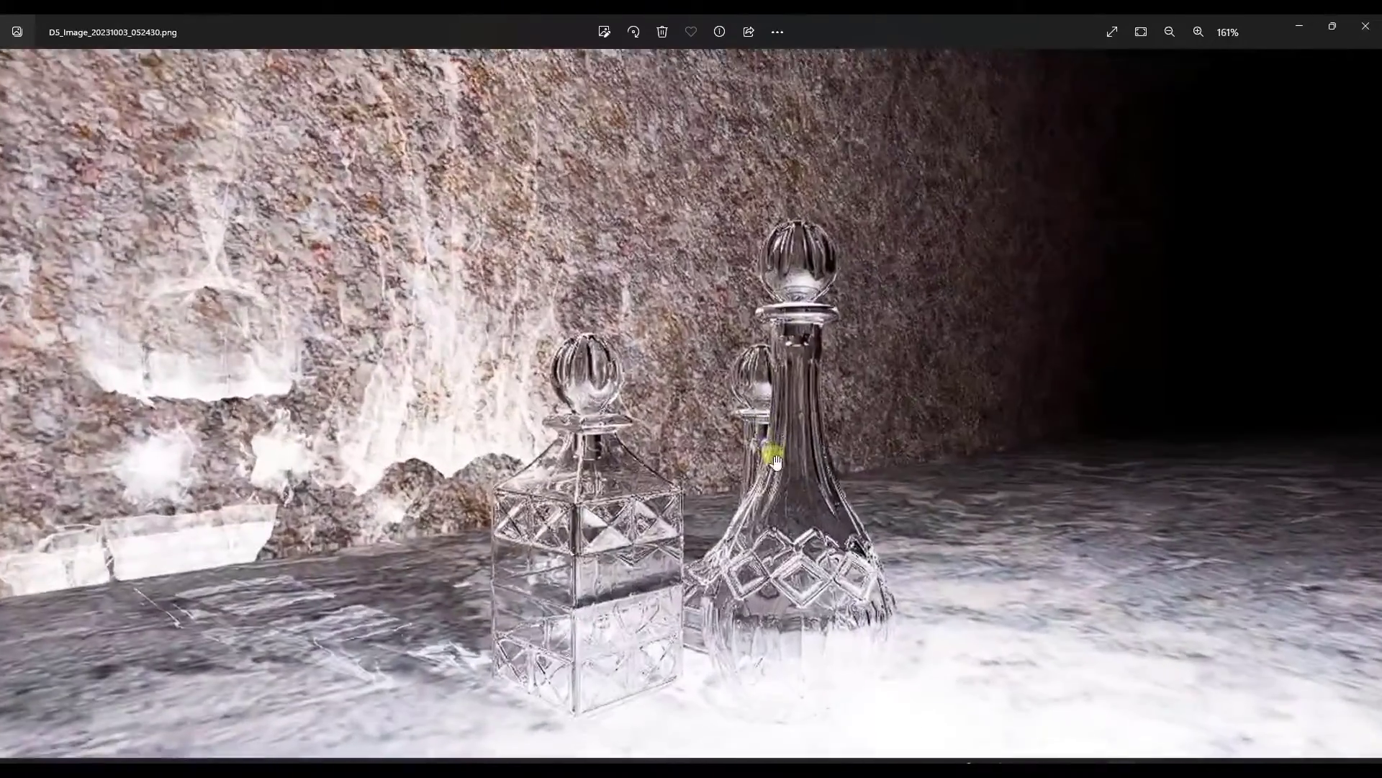
pyautogui.scroll(-1, 763, 443)
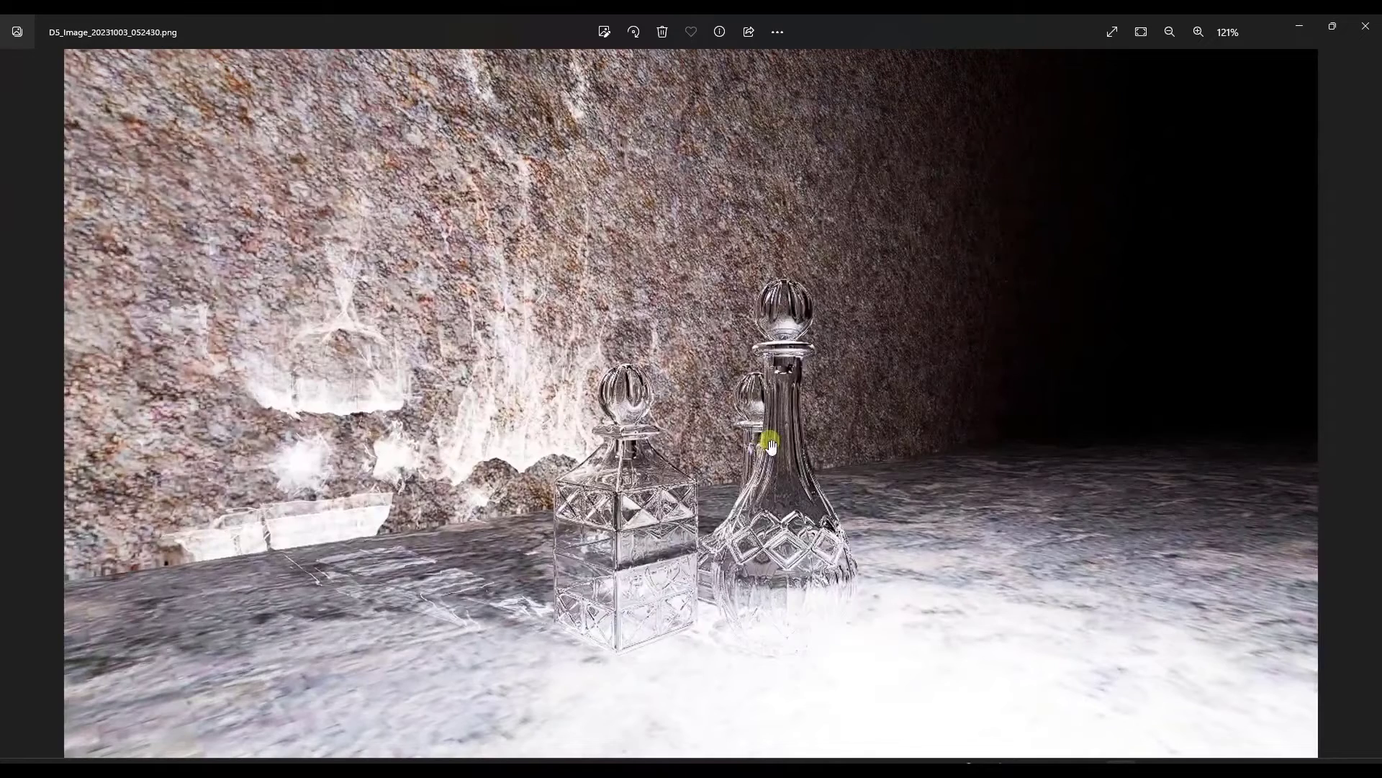